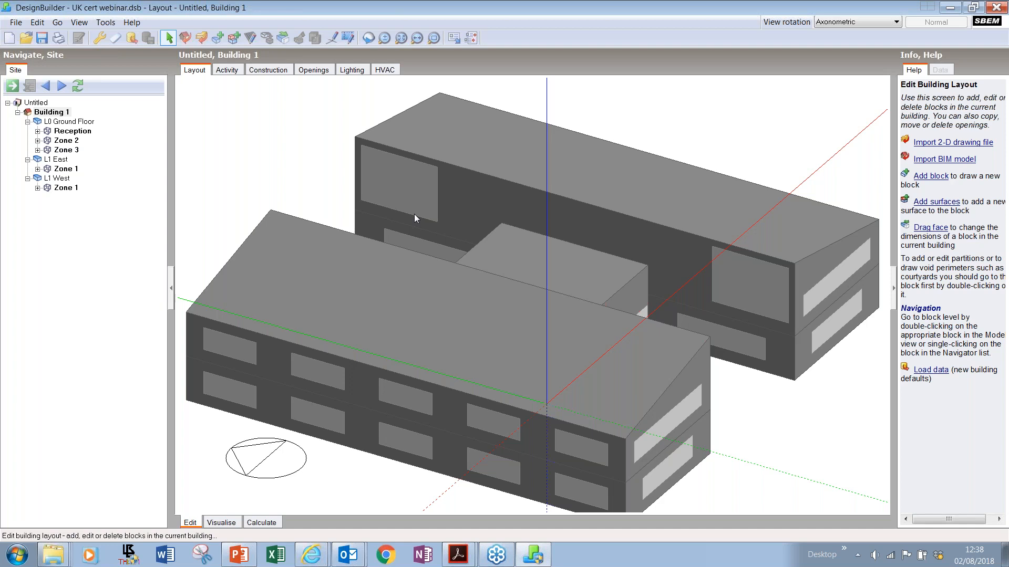
Open the L0 Ground Floor block and view it in Plan, finishing in the Axonometric view.
{"action": "scroll", "coordinate": [427, 214], "scroll_direction": "down", "scroll_amount": 3}
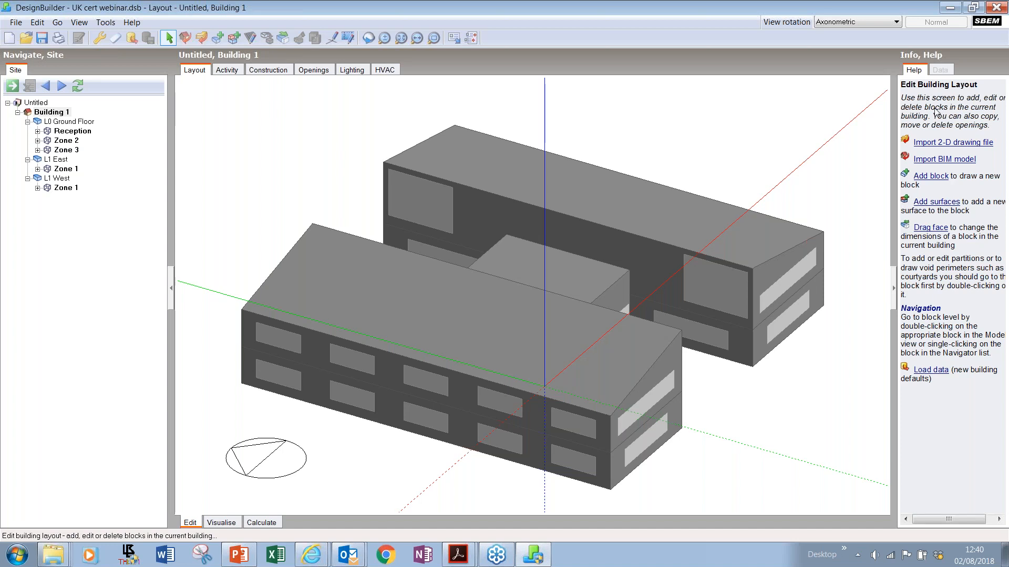
{"action": "left_click", "coordinate": [73, 121]}
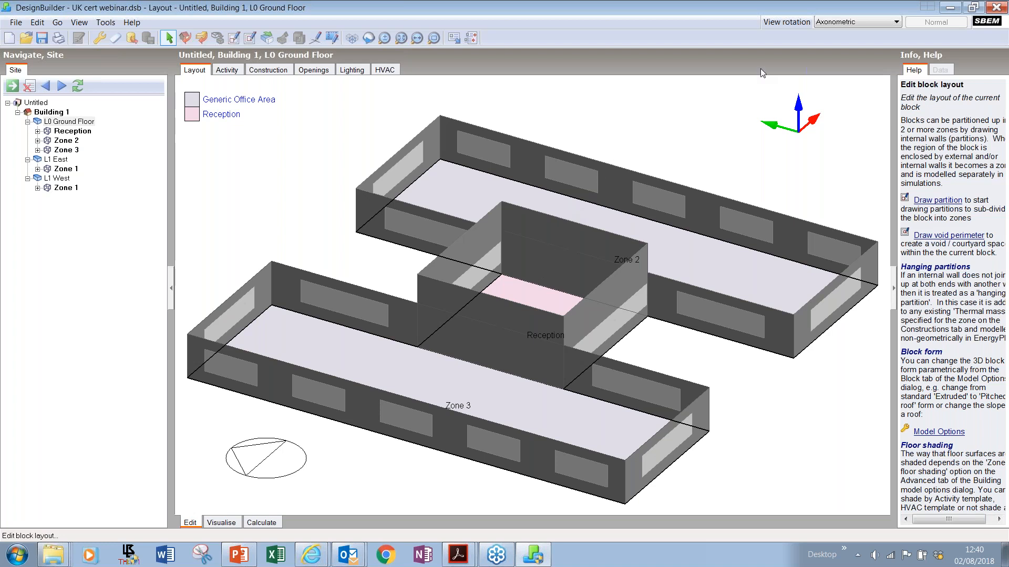
{"action": "left_click", "coordinate": [840, 22]}
{"action": "left_click", "coordinate": [830, 40]}
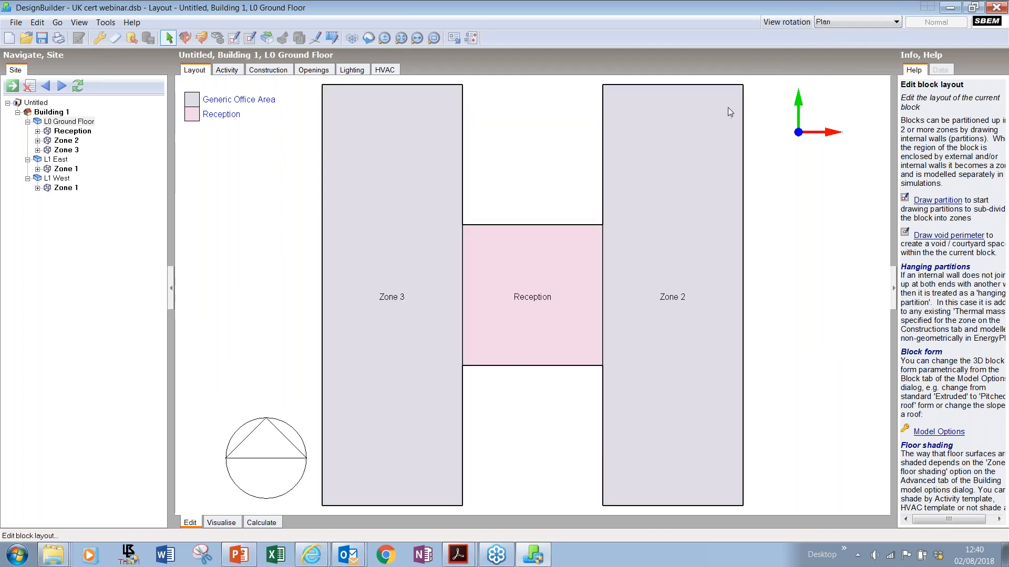
{"action": "left_click", "coordinate": [834, 21]}
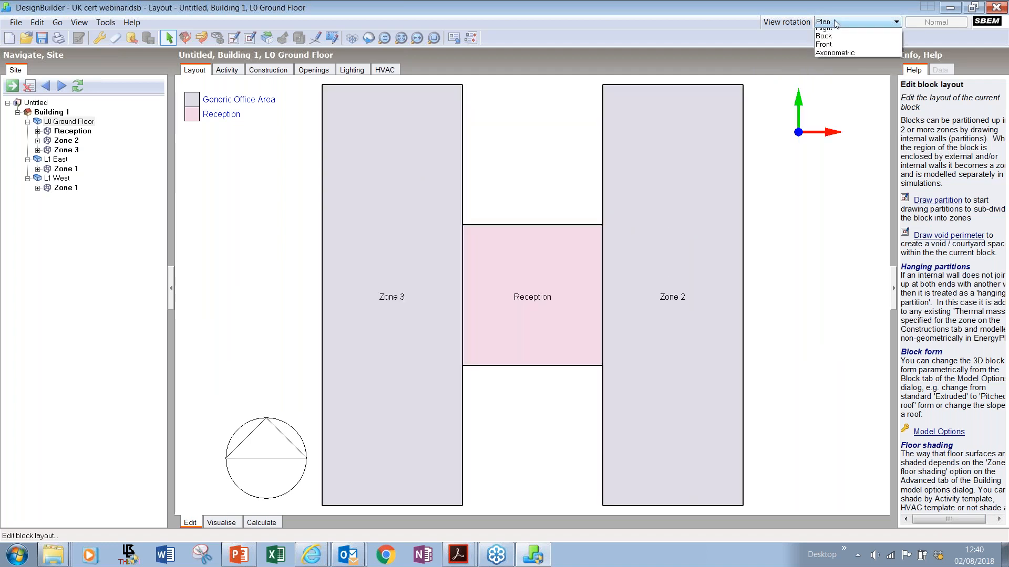
{"action": "left_click", "coordinate": [835, 75]}
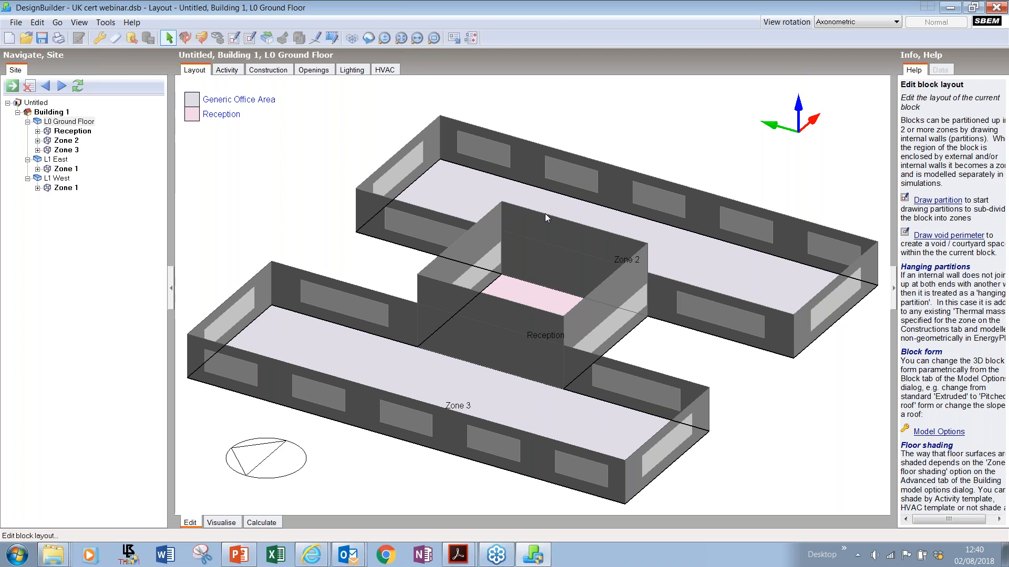
Open ground-floor Zone 3 and go into its partition surface adjoining Reception.
{"action": "left_click", "coordinate": [64, 151]}
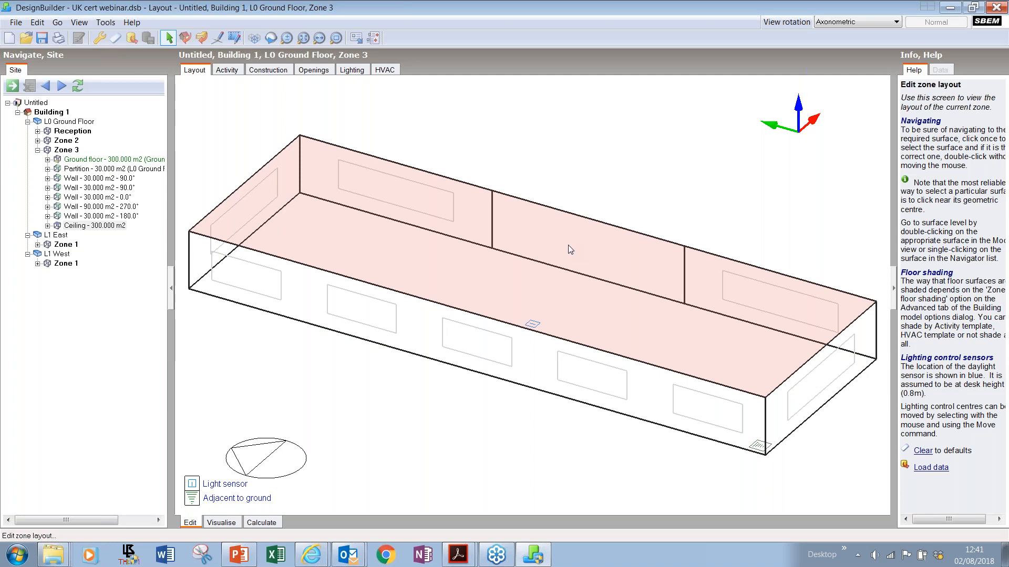
{"action": "left_click", "coordinate": [567, 245]}
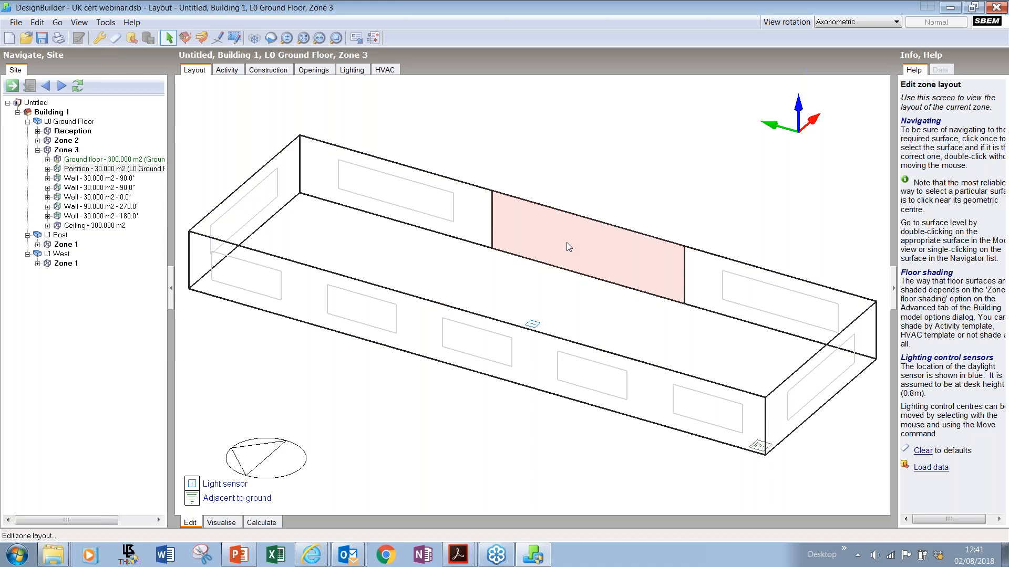
{"action": "double_click", "coordinate": [566, 242]}
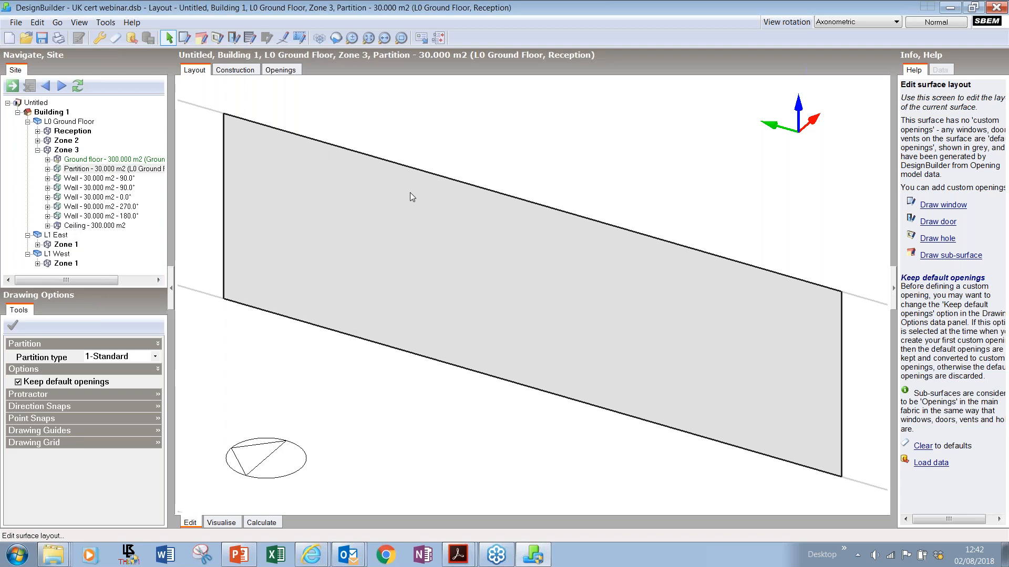
Hide the upper west block at building level and inspect the L0 Ground Floor block beneath it.
{"action": "left_click", "coordinate": [54, 113]}
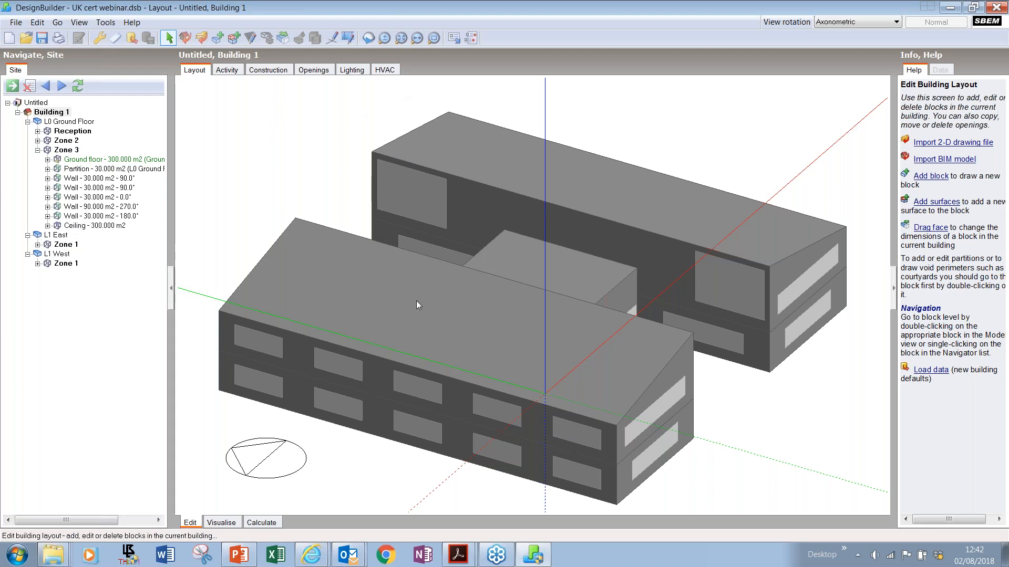
{"action": "left_click", "coordinate": [430, 314]}
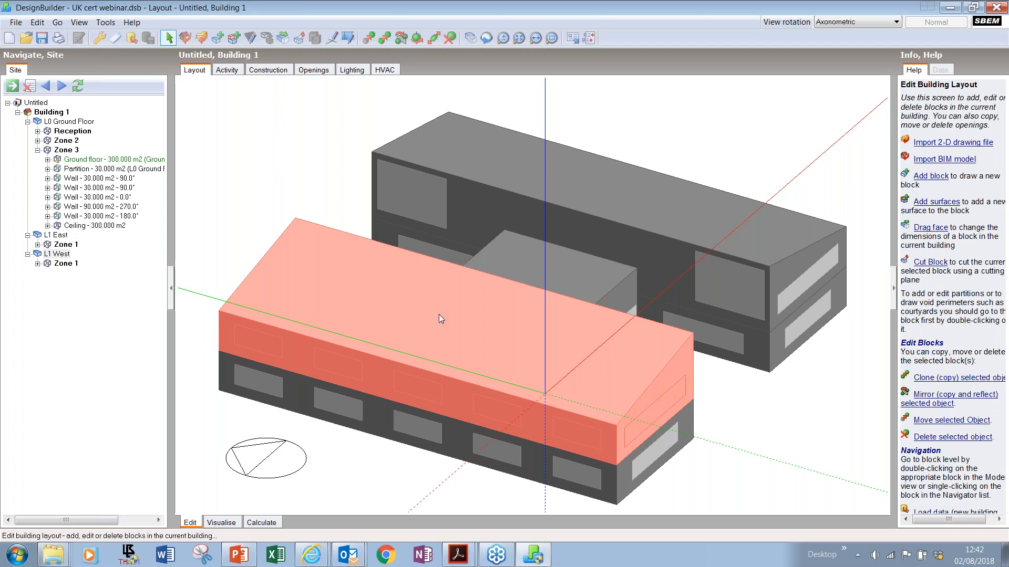
{"action": "left_click", "coordinate": [470, 39]}
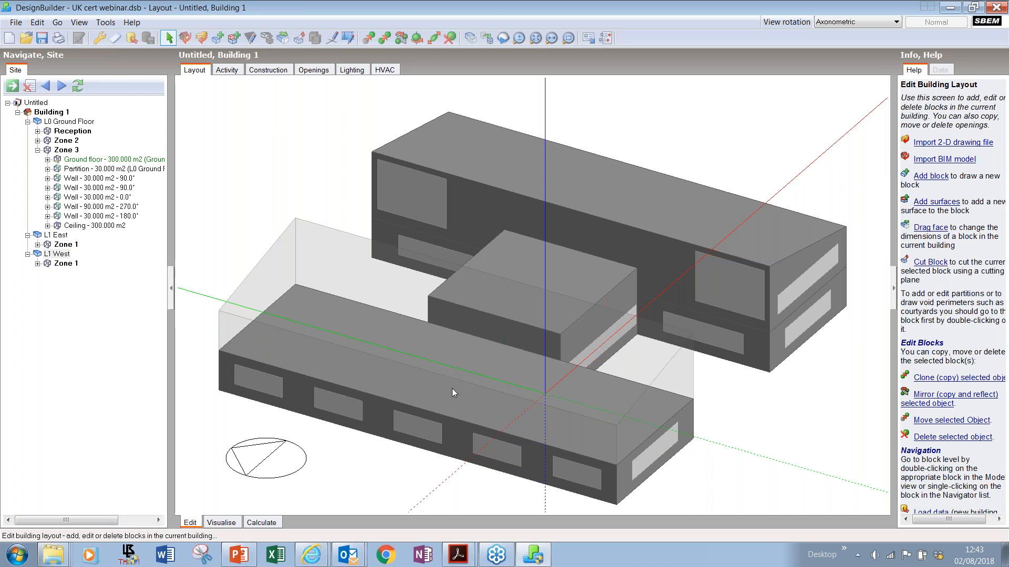
{"action": "left_click", "coordinate": [463, 379]}
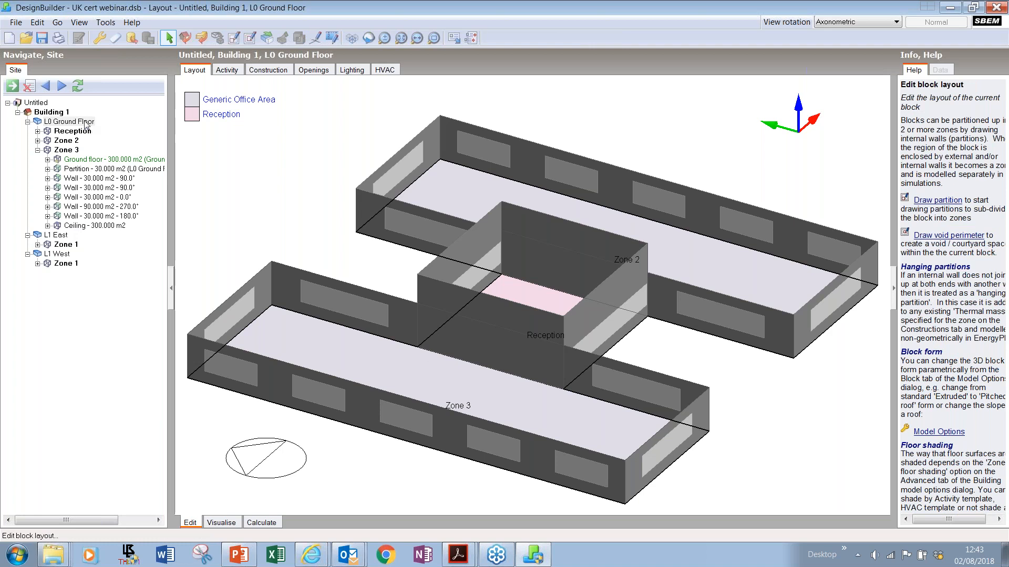
{"action": "left_click", "coordinate": [61, 111]}
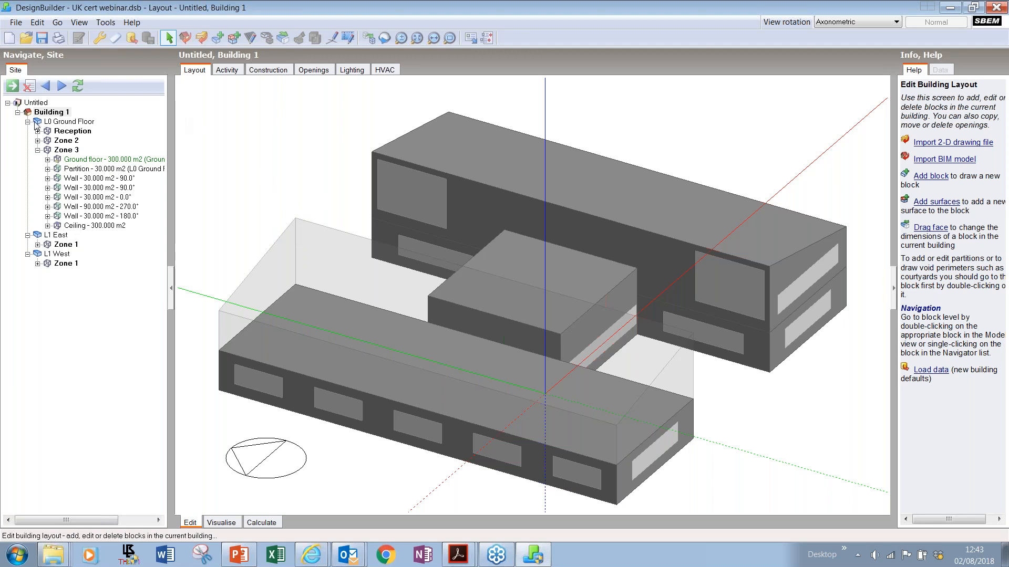
Display the rest of the model as wireframe context around the Reception zone and the L0 Ground Floor block.
{"action": "left_click", "coordinate": [72, 123]}
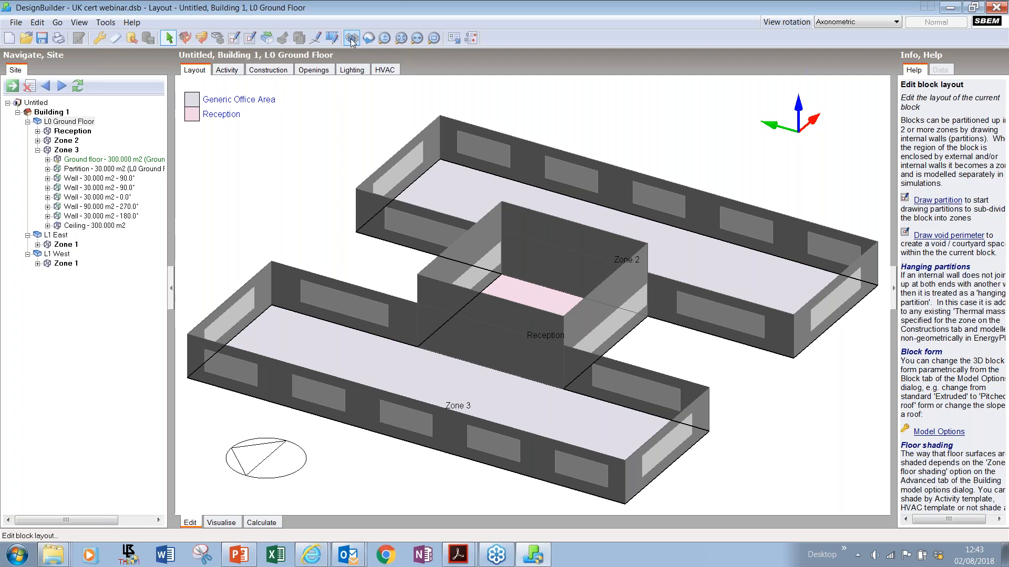
{"action": "left_click", "coordinate": [87, 131]}
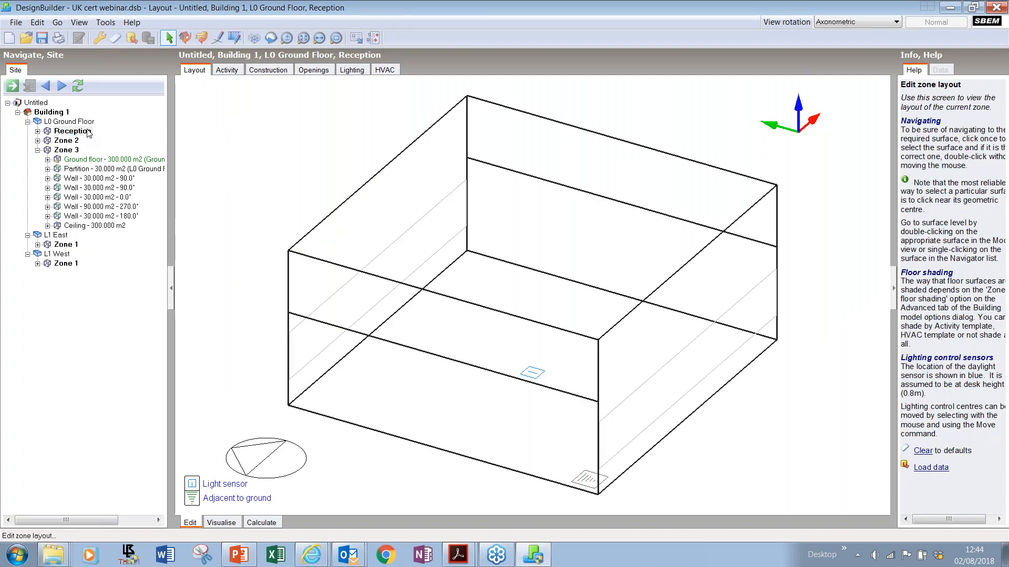
{"action": "left_click", "coordinate": [254, 38]}
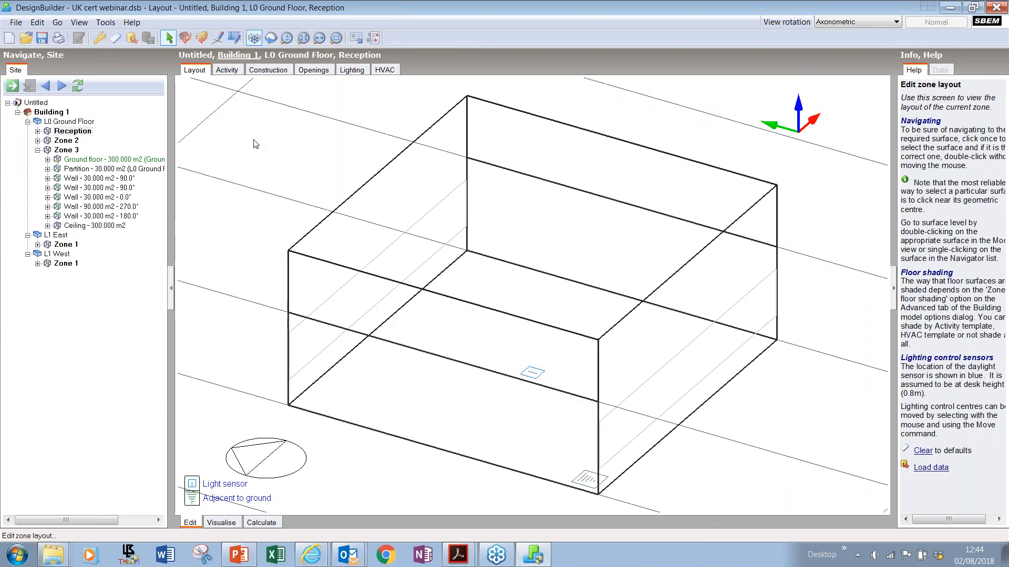
{"action": "scroll", "coordinate": [545, 286], "scroll_direction": "down", "scroll_amount": 3}
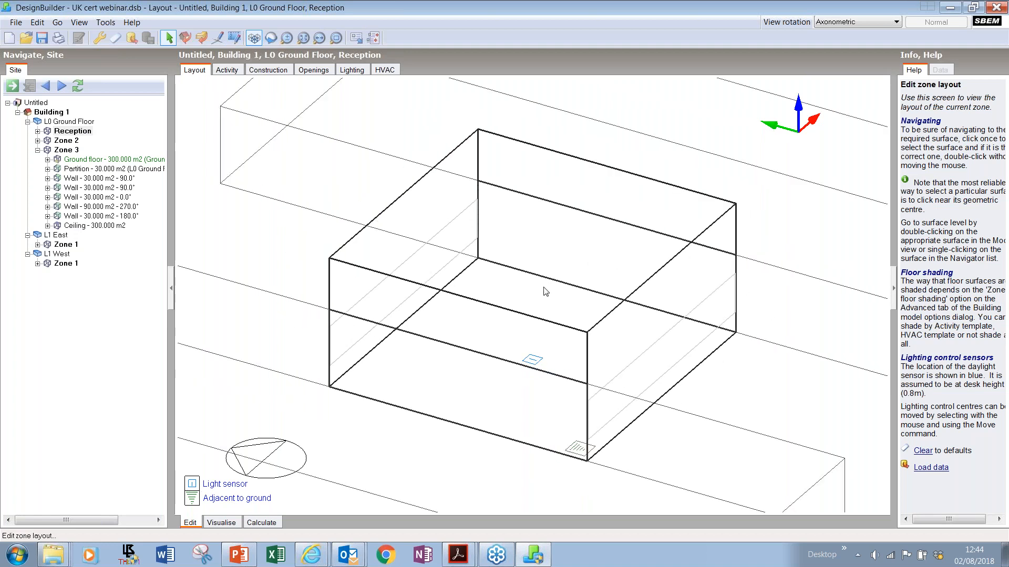
{"action": "scroll", "coordinate": [521, 298], "scroll_direction": "down", "scroll_amount": 1}
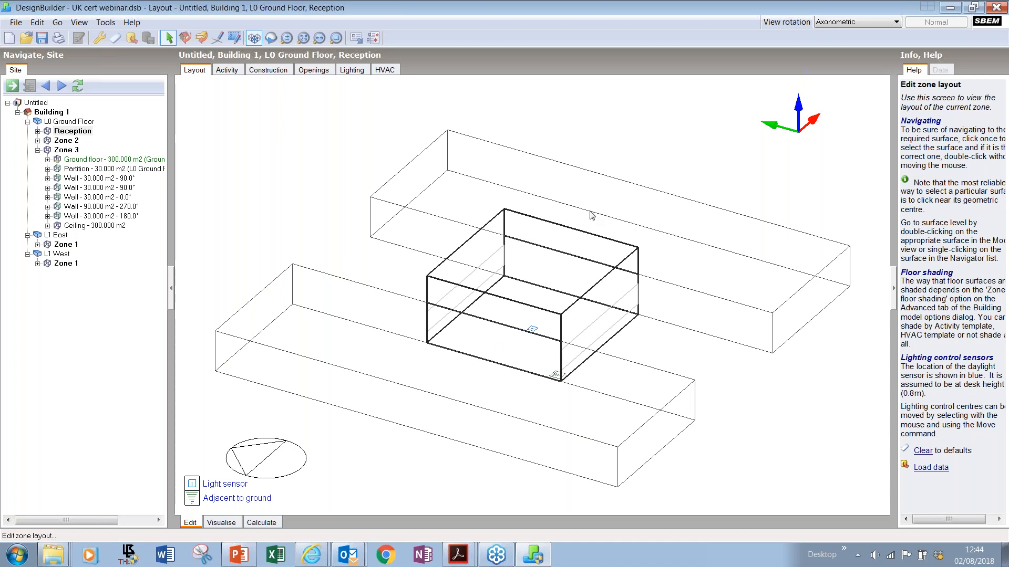
{"action": "left_click", "coordinate": [79, 122]}
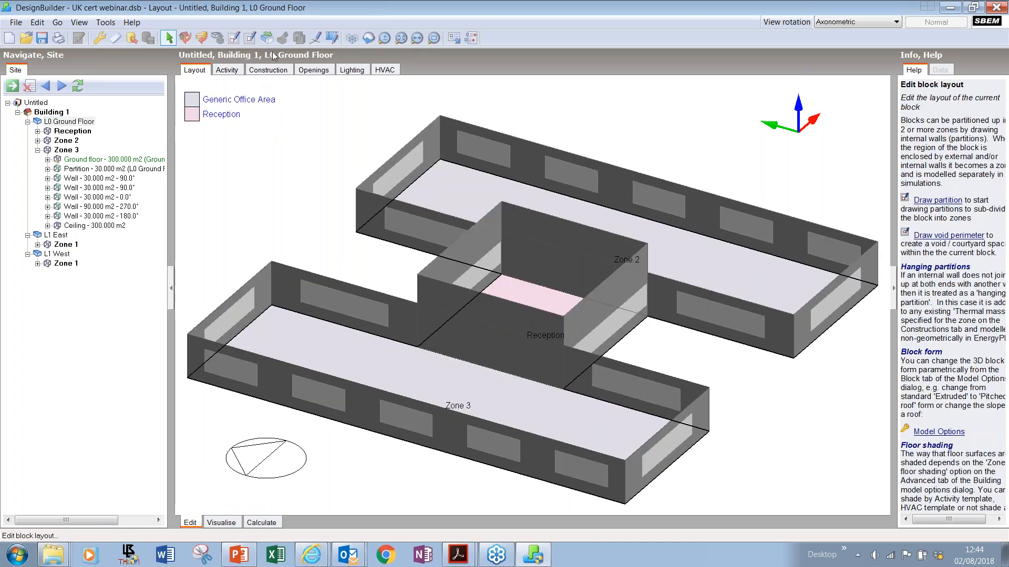
{"action": "left_click", "coordinate": [352, 38]}
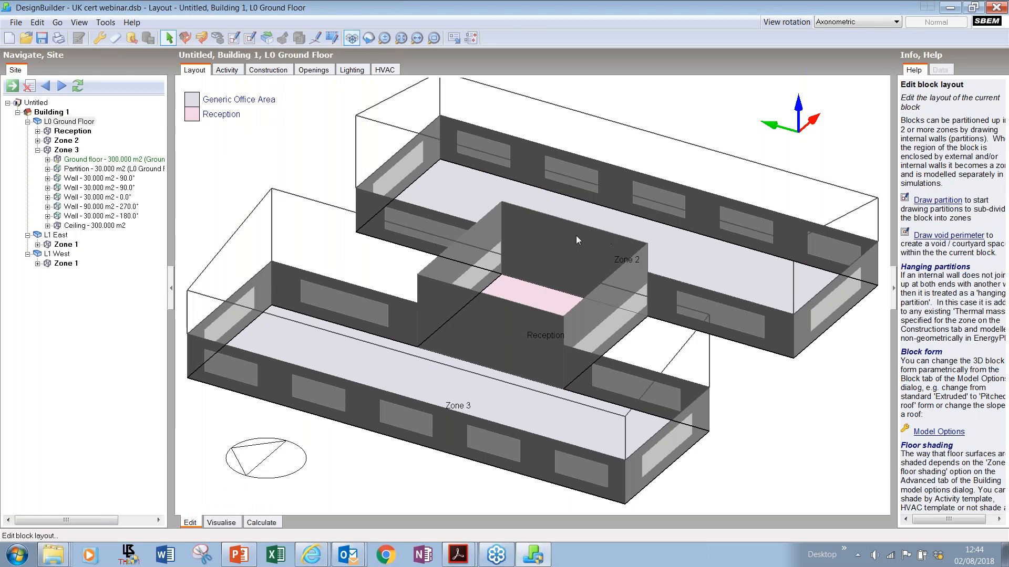
{"action": "scroll", "coordinate": [501, 187], "scroll_direction": "down", "scroll_amount": 3}
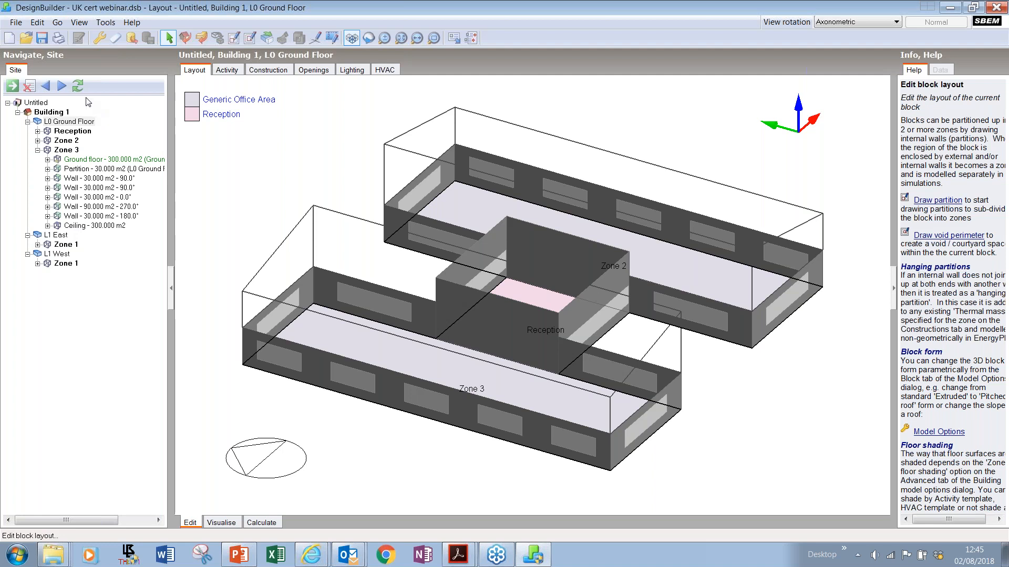
Return to Building 1 and unhide the hidden upper west block.
{"action": "left_click", "coordinate": [66, 113]}
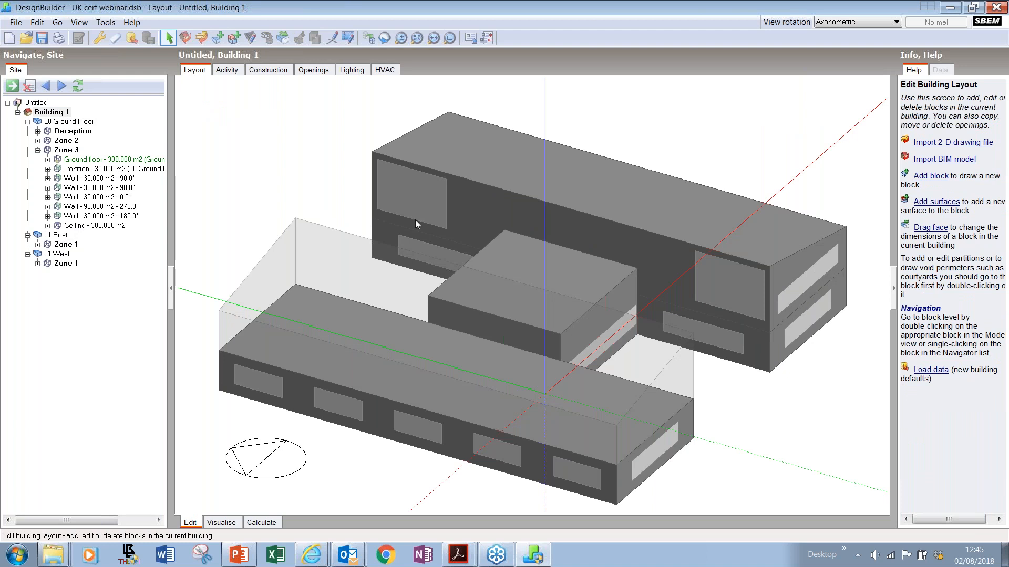
{"action": "left_click", "coordinate": [370, 39]}
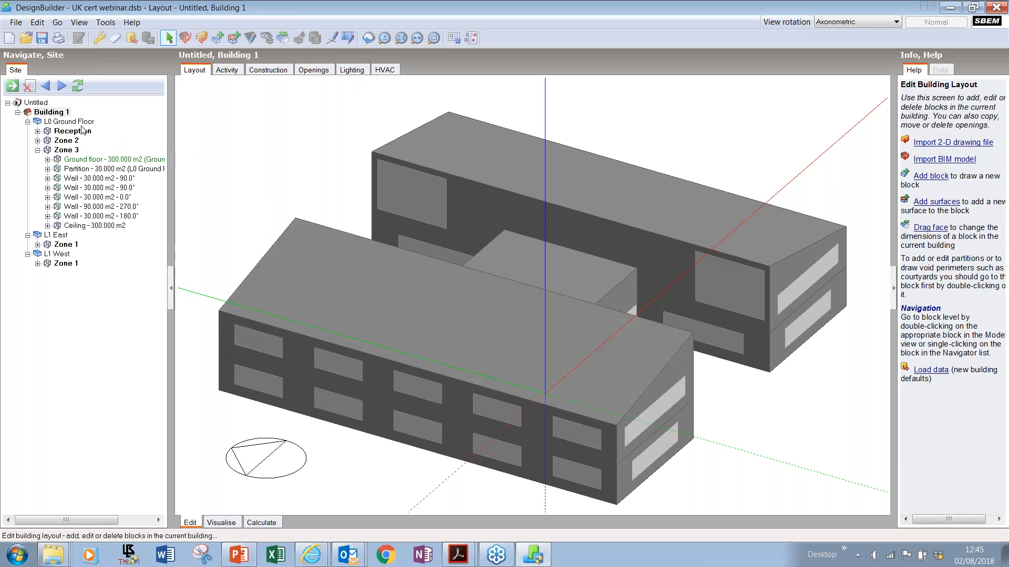
Replace the default openings on the 90° wall of L1 East Zone 1 with one rectangular window about 1 m high along nearly its full length.
{"action": "left_click", "coordinate": [55, 236]}
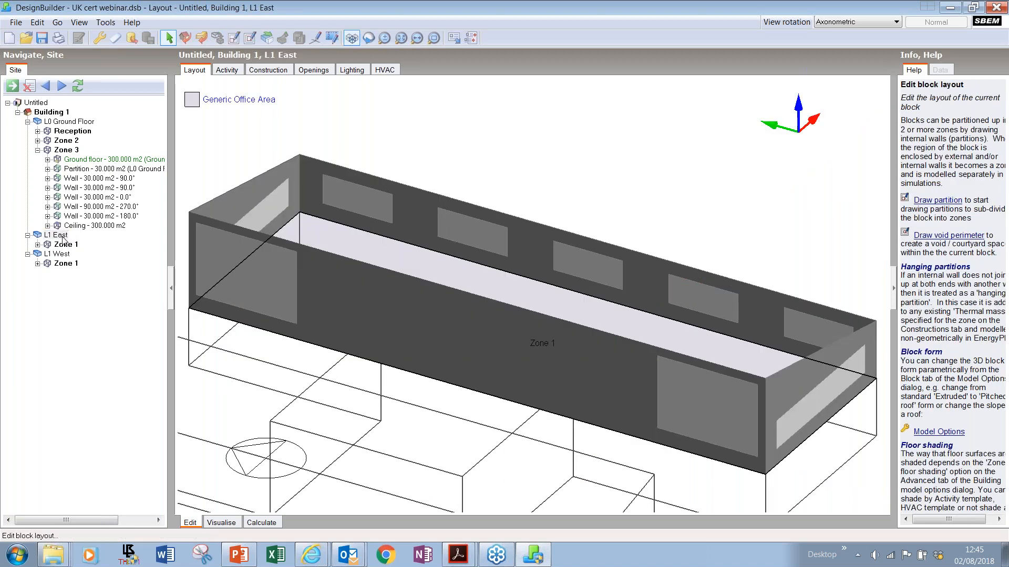
{"action": "left_click", "coordinate": [63, 243]}
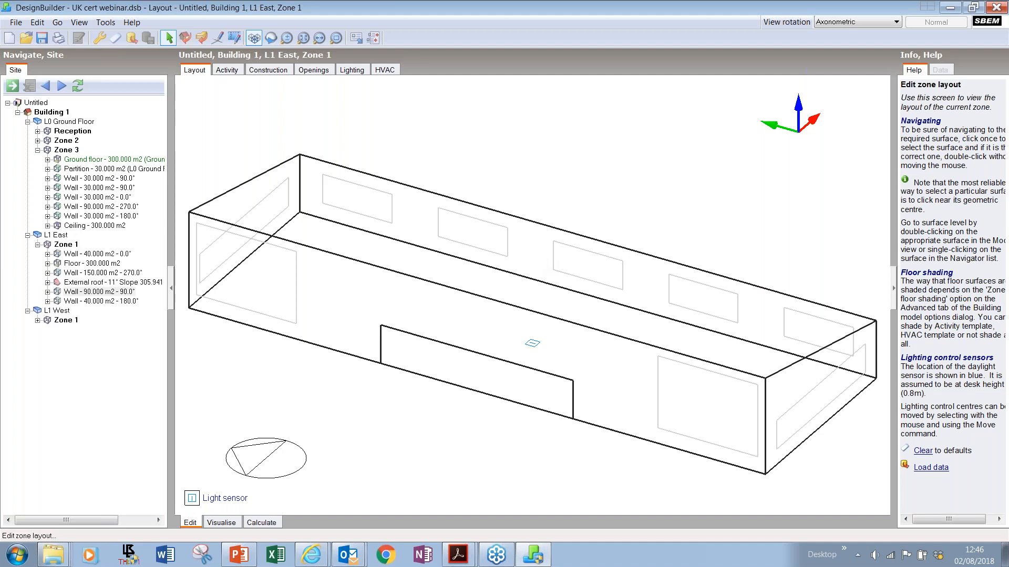
{"action": "double_click", "coordinate": [544, 253]}
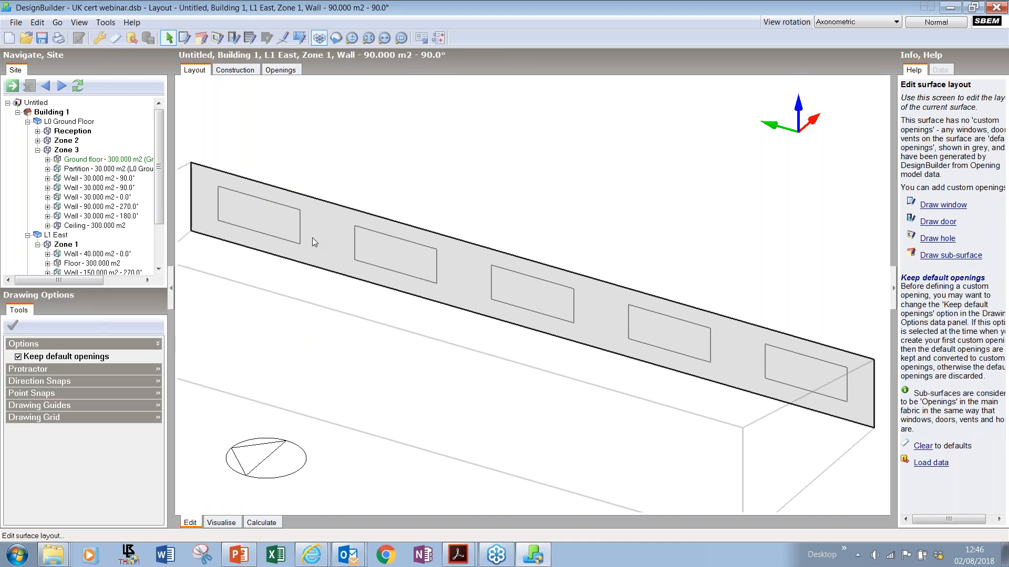
{"action": "left_click", "coordinate": [18, 357]}
{"action": "left_click", "coordinate": [184, 38]}
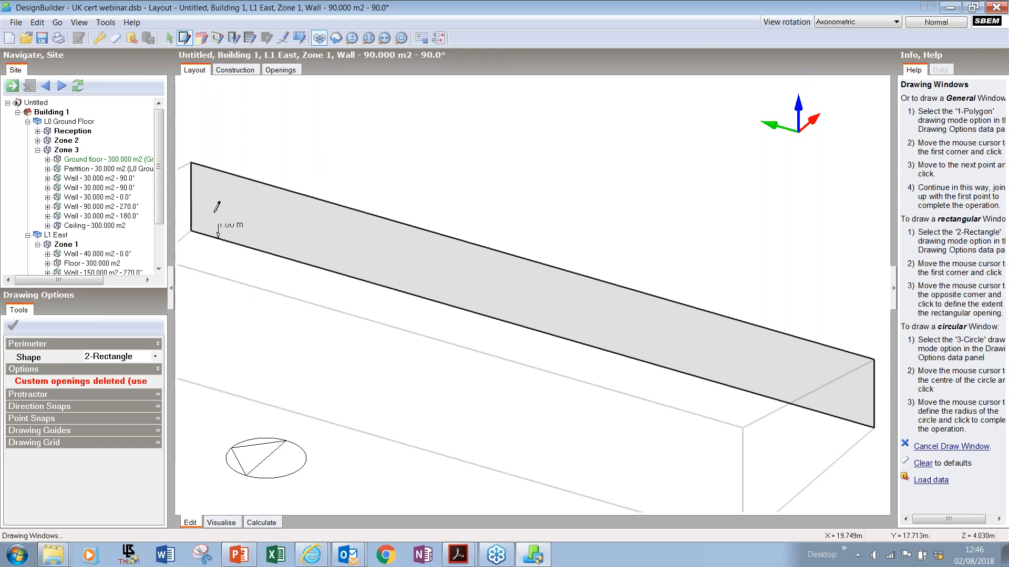
{"action": "left_click", "coordinate": [215, 212]}
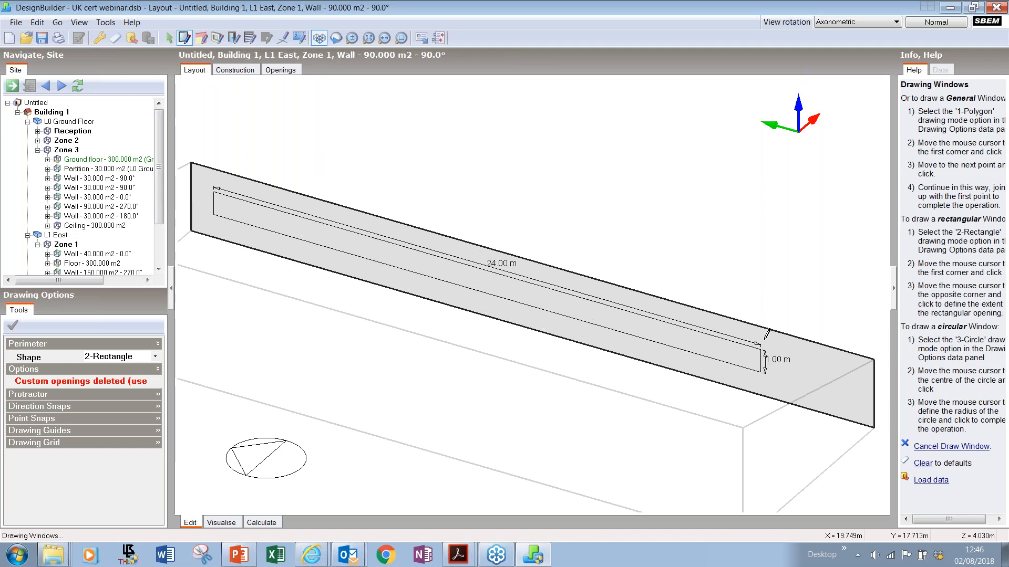
{"action": "left_click", "coordinate": [854, 374]}
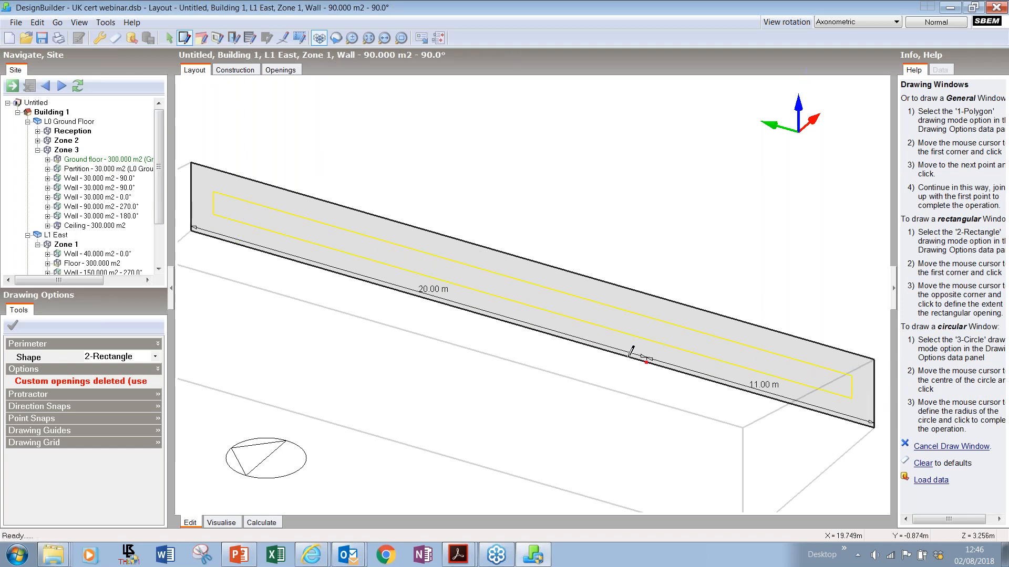
{"action": "key", "text": "Escape"}
{"action": "key", "text": "Escape"}
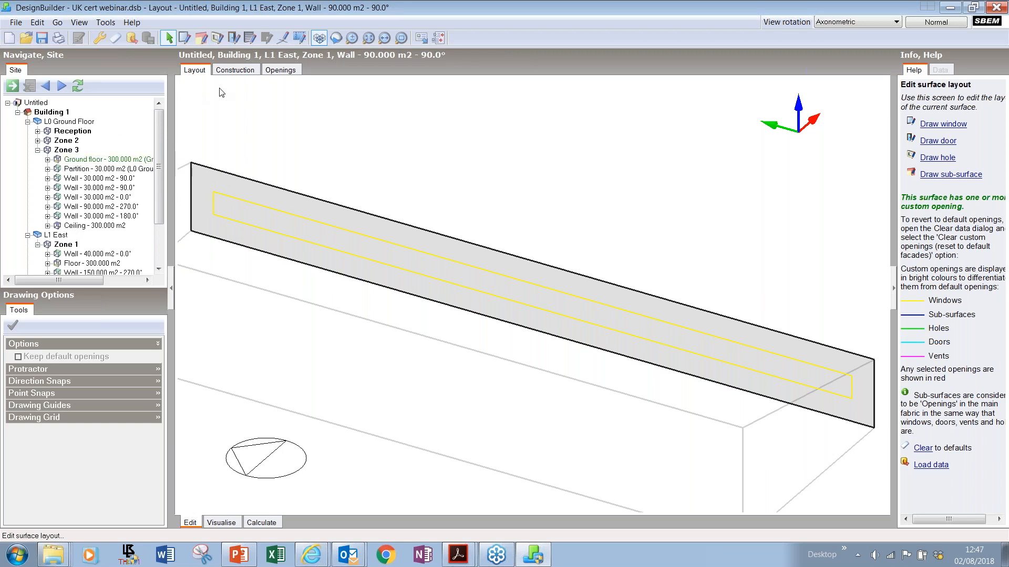
Return to the L1 East block and turn off the wireframe display of the surrounding model.
{"action": "left_click", "coordinate": [287, 57]}
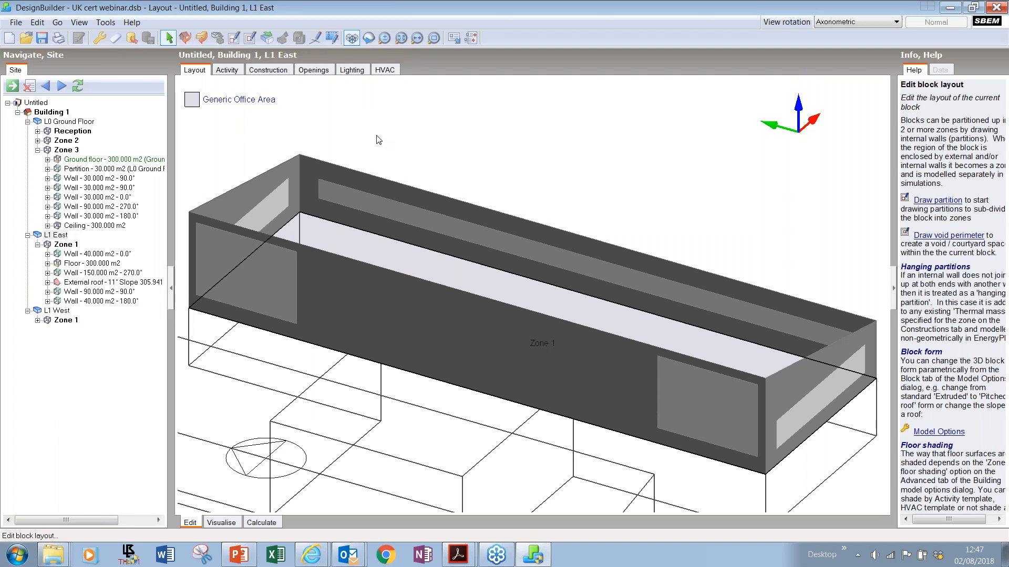
{"action": "left_click", "coordinate": [351, 39]}
{"action": "left_click", "coordinate": [352, 39]}
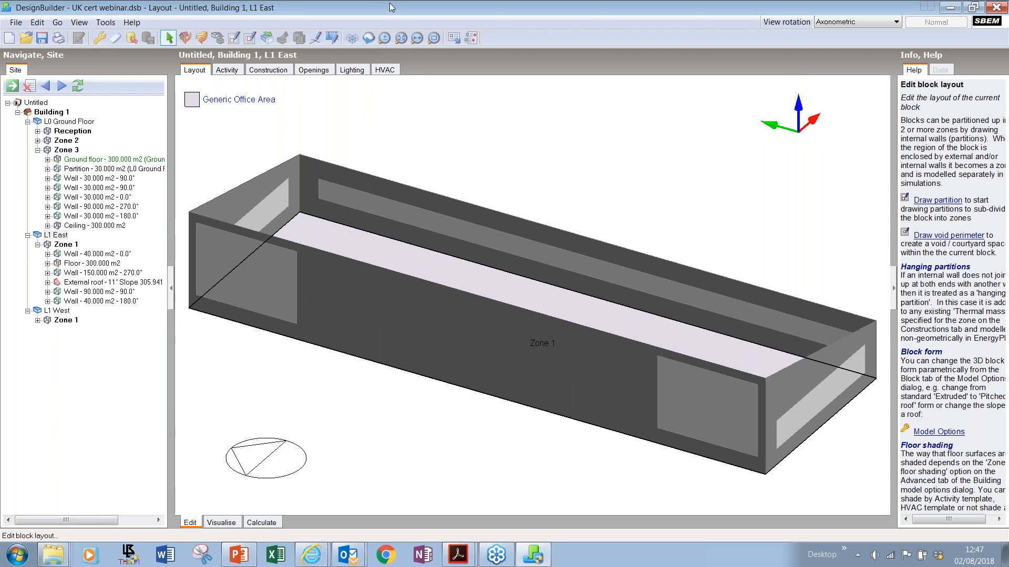
Split the L1 East block into two zones with a straight standard partition across its midpoint, 15 m from each end.
{"action": "left_click", "coordinate": [234, 38]}
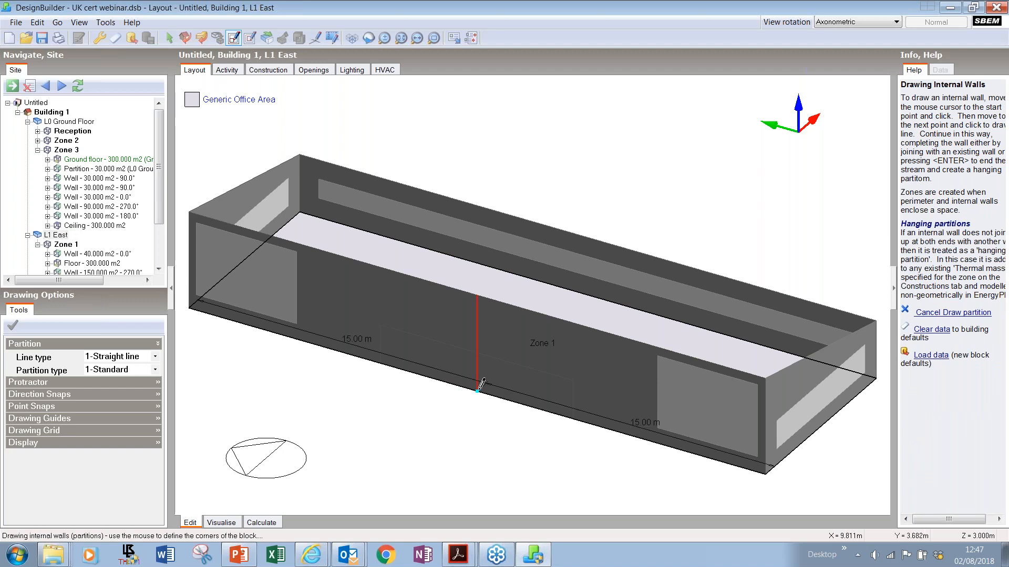
{"action": "left_click", "coordinate": [477, 391]}
{"action": "left_click", "coordinate": [646, 243]}
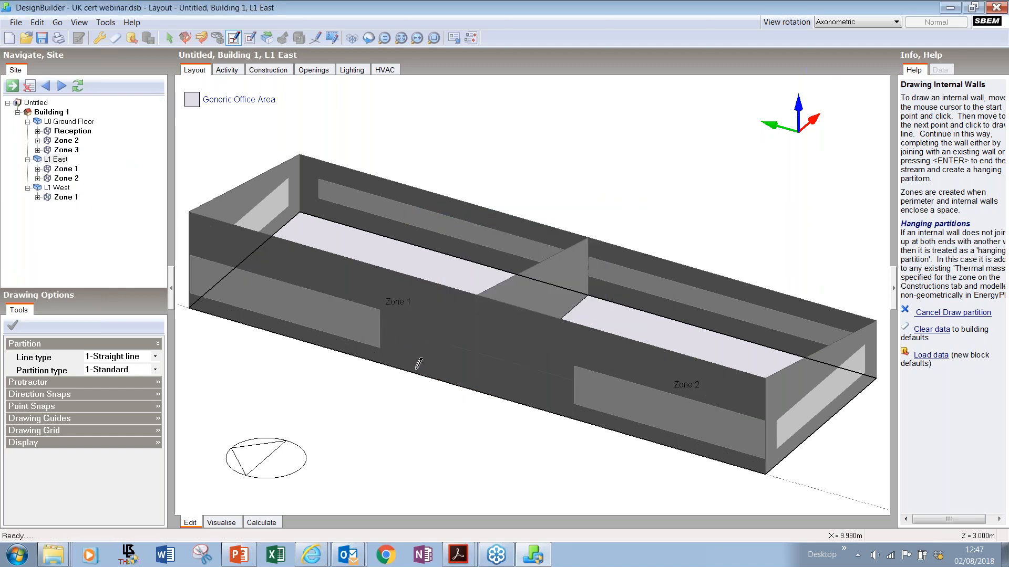
{"action": "key", "text": "Escape"}
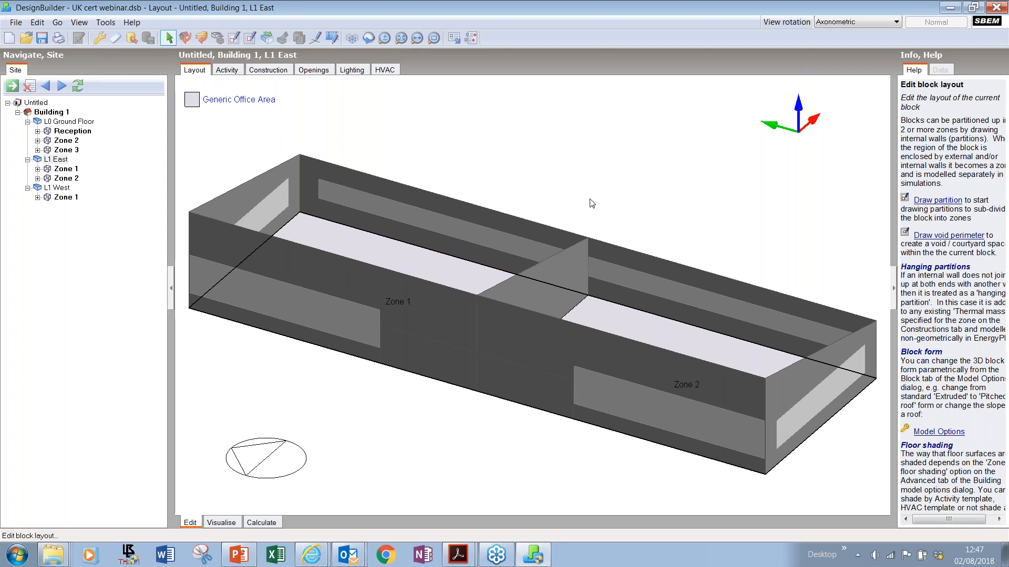
Return from the L1 East block to Building 1 and reset the view rotation to Axonometric.
{"action": "left_click", "coordinate": [368, 35]}
{"action": "left_click_drag", "start_coordinate": [669, 163], "coordinate": [463, 157]}
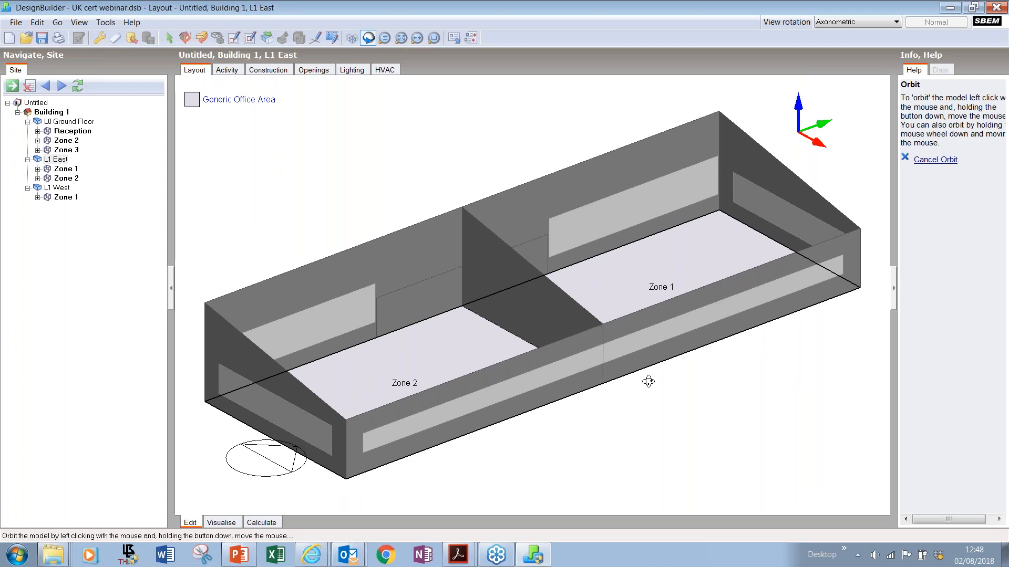
{"action": "left_click_drag", "start_coordinate": [371, 331], "coordinate": [442, 351]}
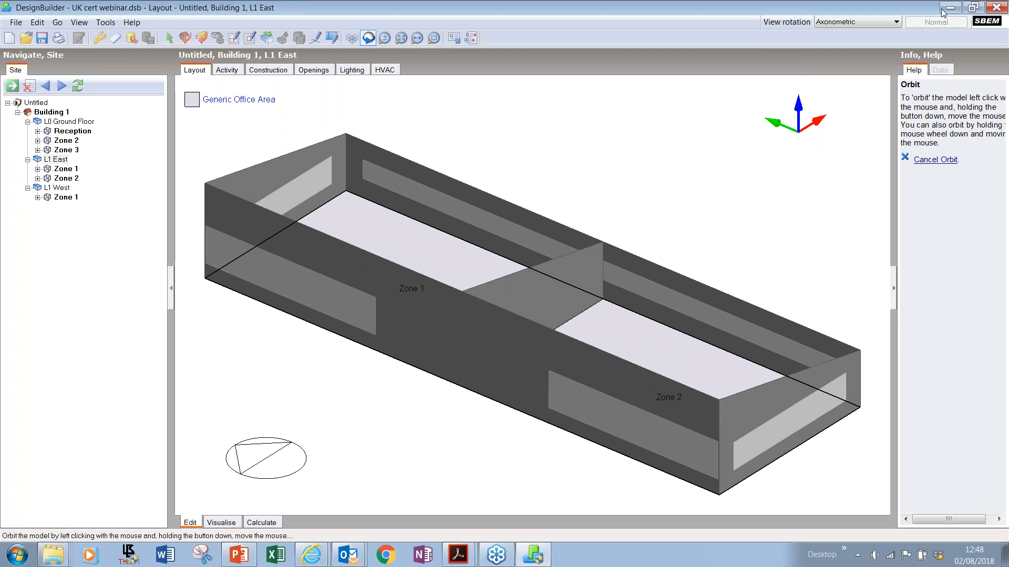
{"action": "left_click", "coordinate": [51, 113]}
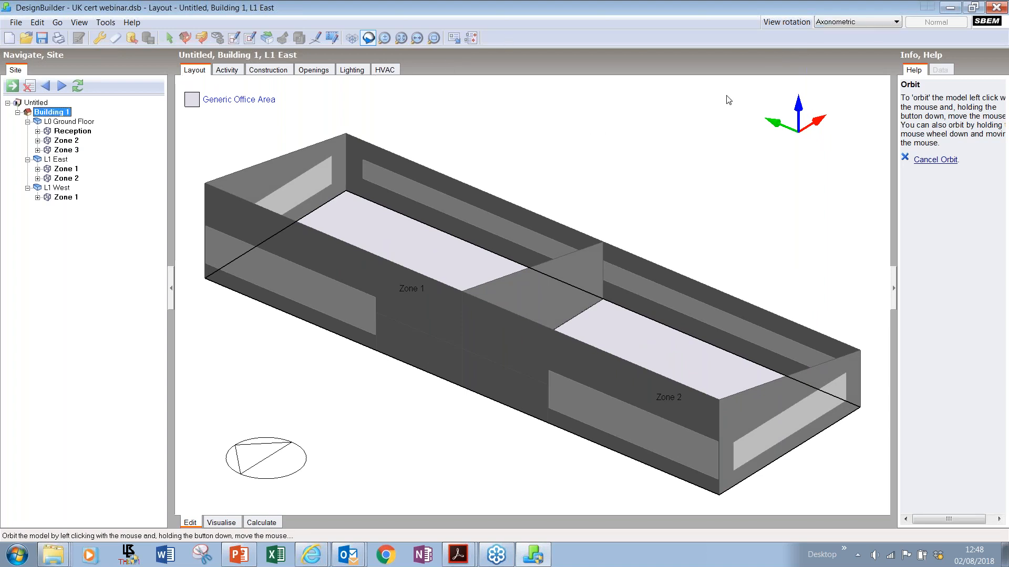
{"action": "left_click", "coordinate": [862, 21]}
{"action": "left_click", "coordinate": [839, 75]}
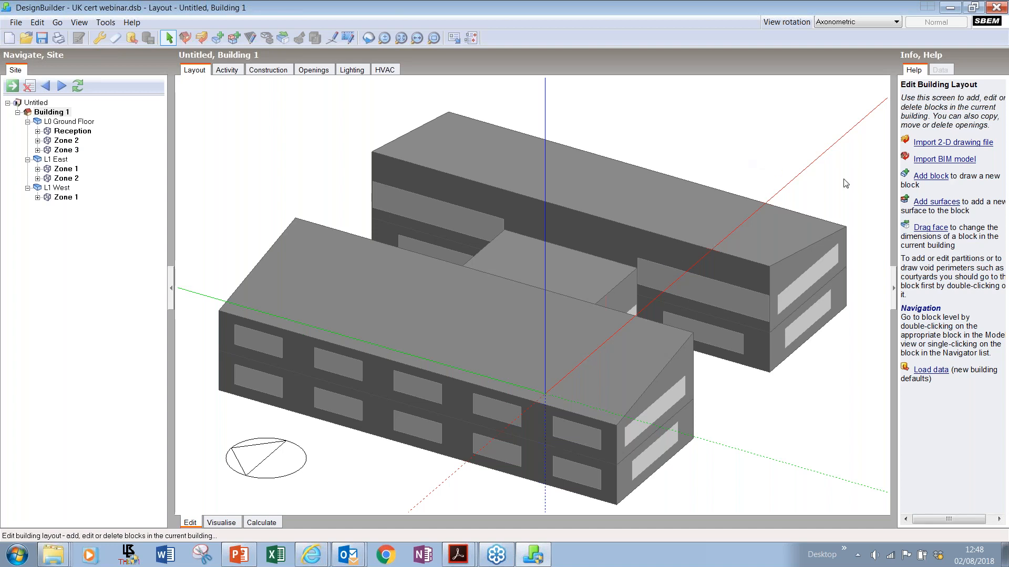
Import the DXF elevation drawing in millimetres at an attach height of 0.000 m, including layer 0.
{"action": "left_click", "coordinate": [937, 143]}
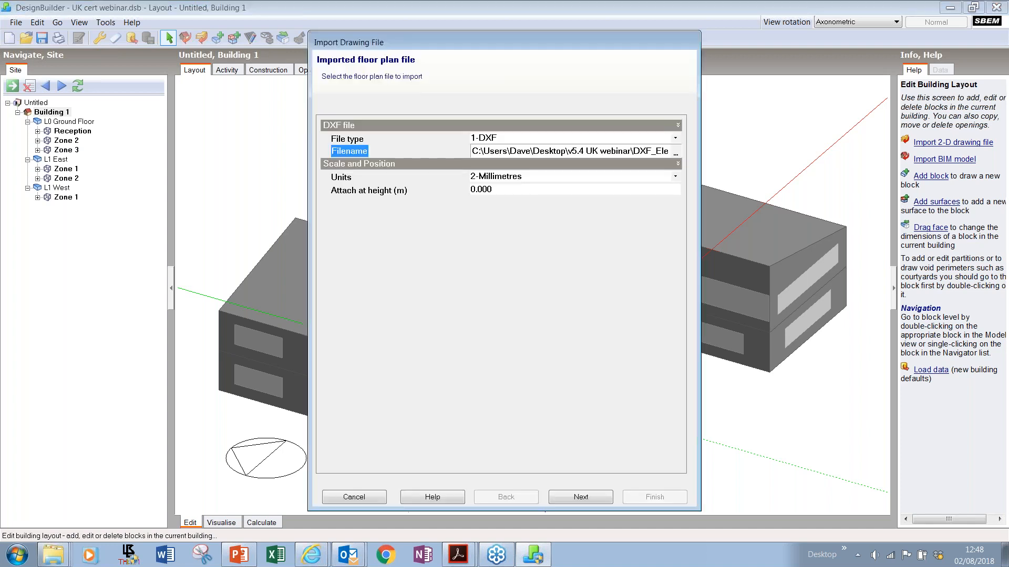
{"action": "left_click", "coordinate": [584, 496]}
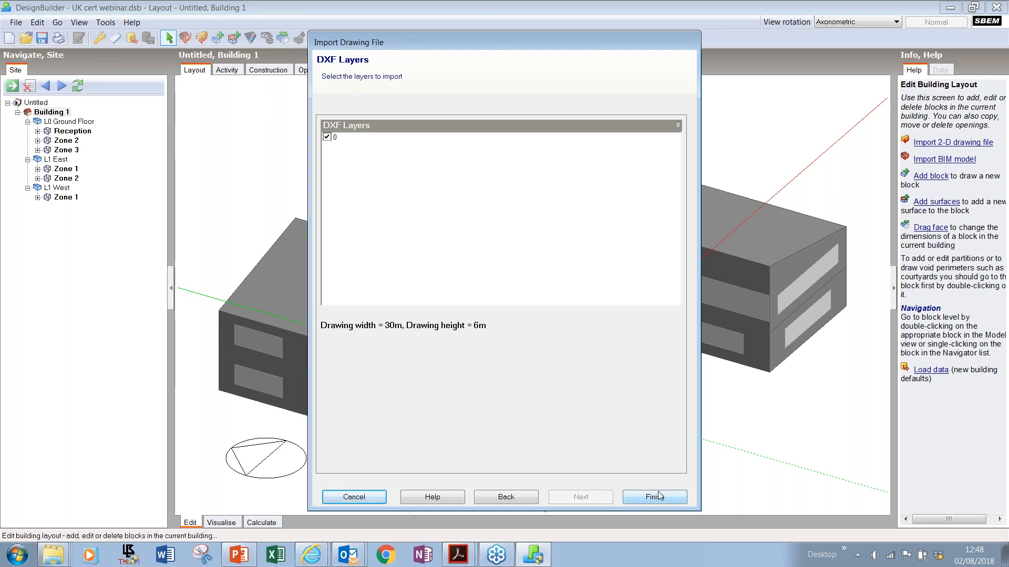
{"action": "left_click", "coordinate": [630, 496]}
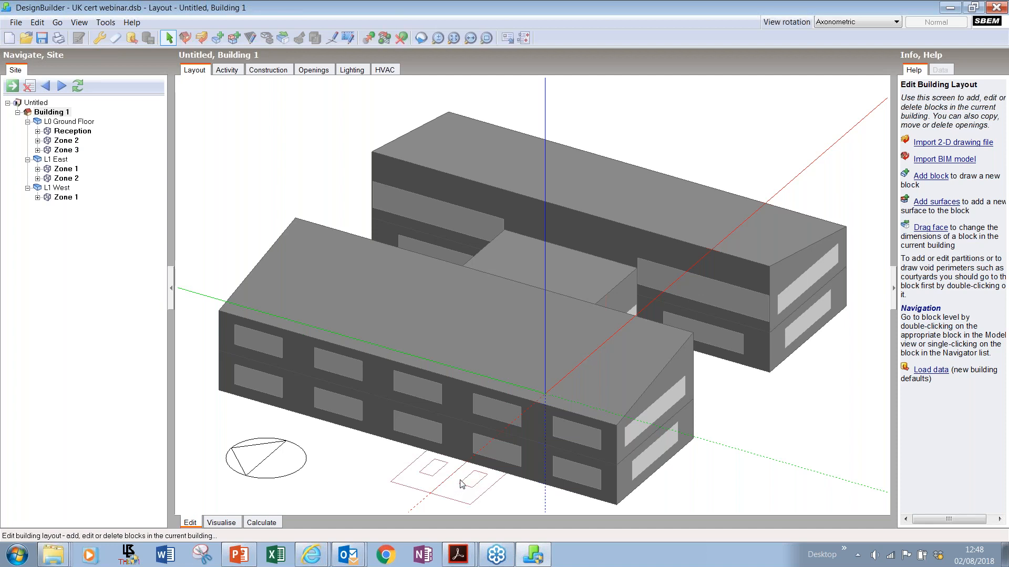
Move the imported drawing onto the 270° facade, snapping it to the facade's lower north corner.
{"action": "right_click", "coordinate": [460, 482]}
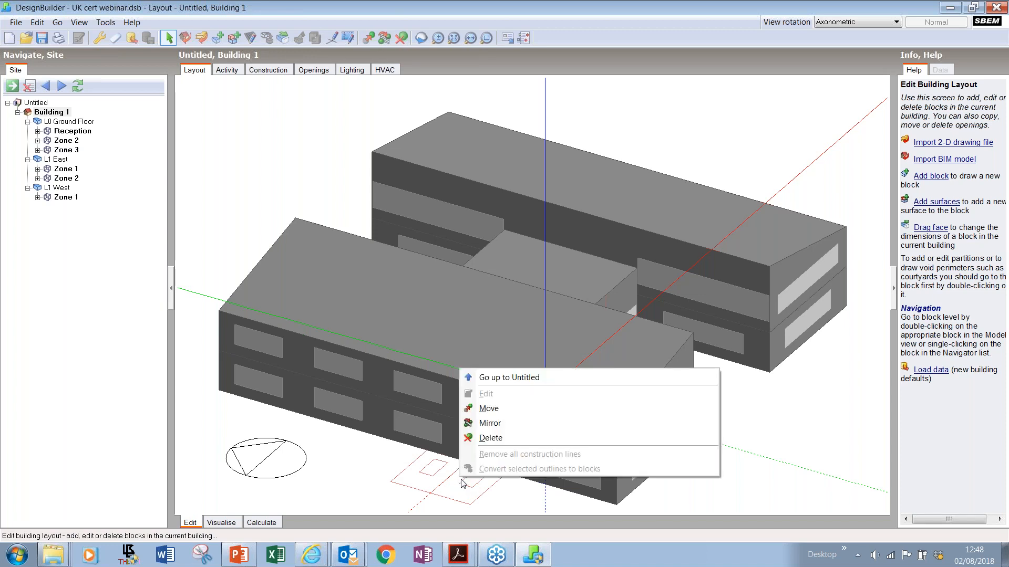
{"action": "left_click", "coordinate": [489, 409]}
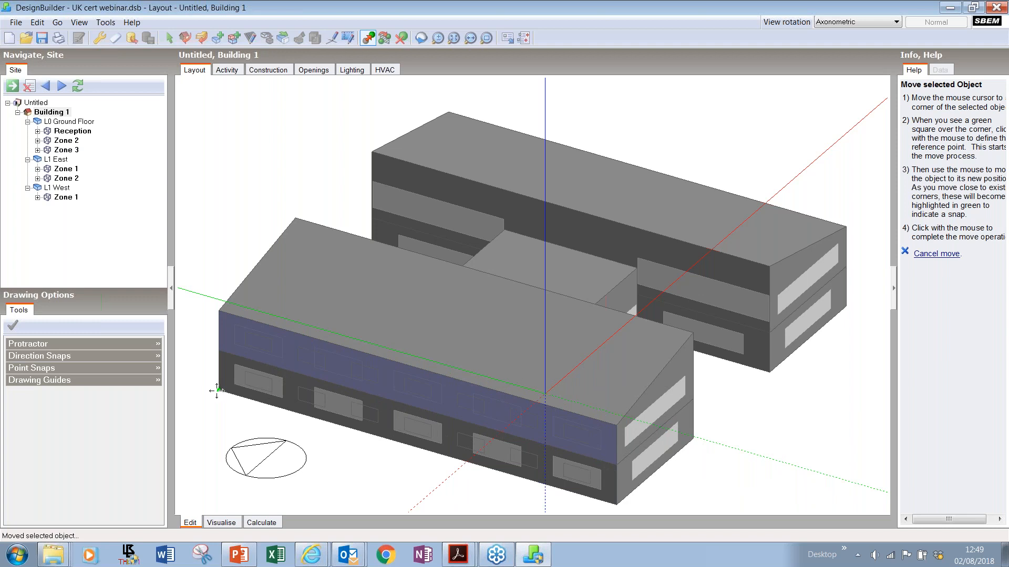
{"action": "left_click", "coordinate": [217, 391]}
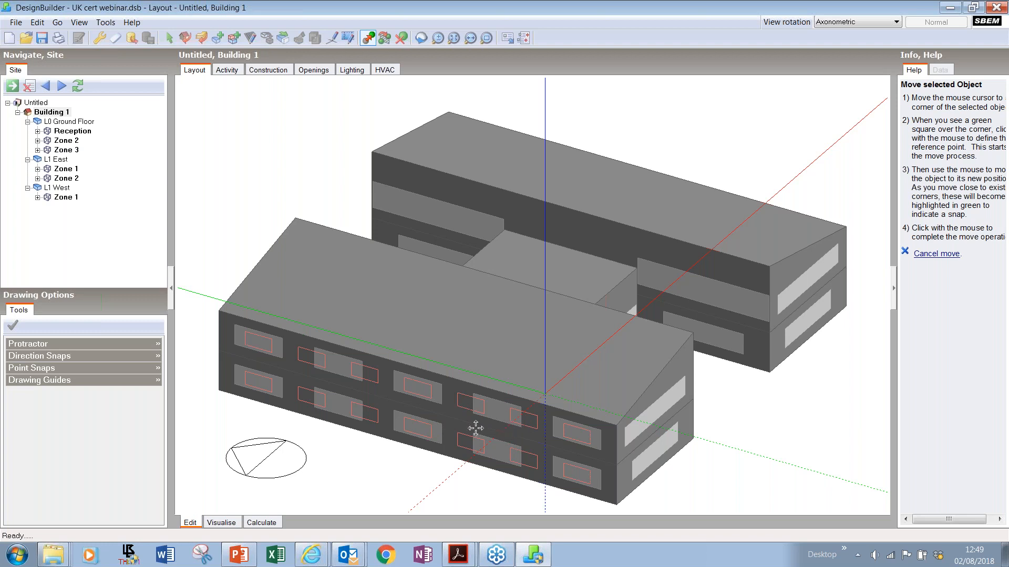
{"action": "key", "text": "Escape"}
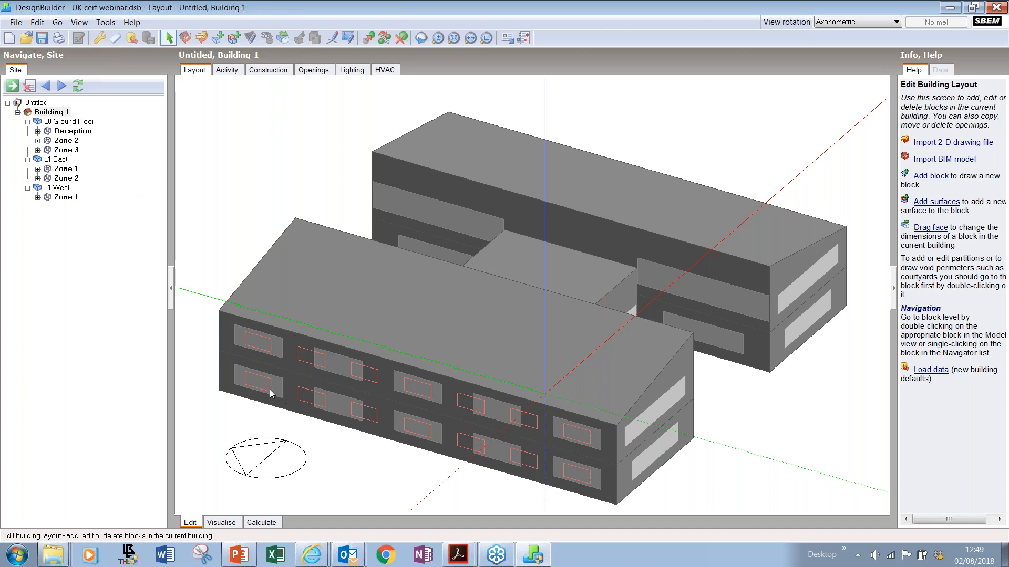
Go to the 270° wall of ground-floor Zone 3 and enable showing the imported 2-D drawing at zone and surface levels.
{"action": "left_click", "coordinate": [37, 150]}
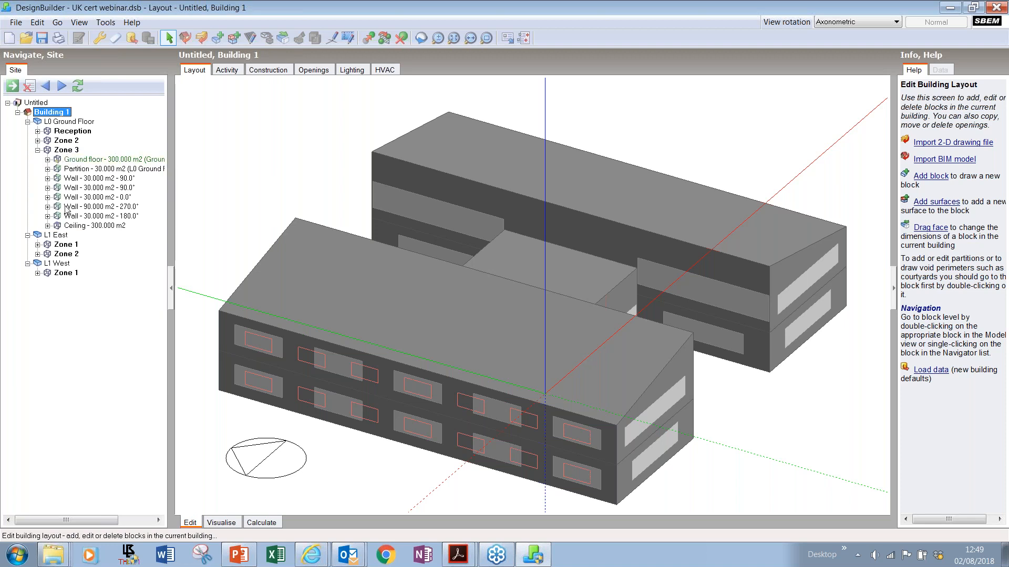
{"action": "left_click", "coordinate": [104, 209]}
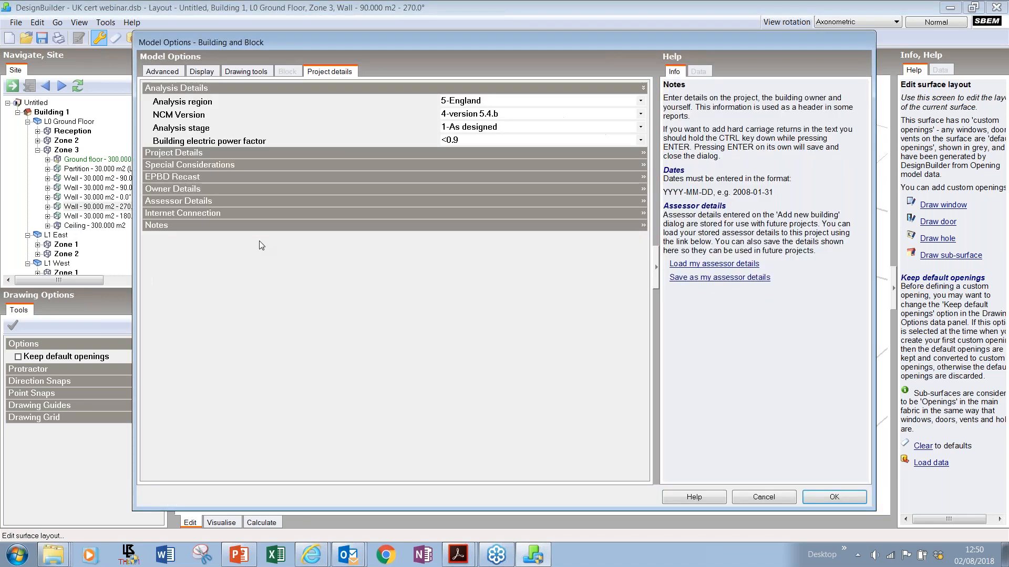
{"action": "left_click", "coordinate": [188, 74]}
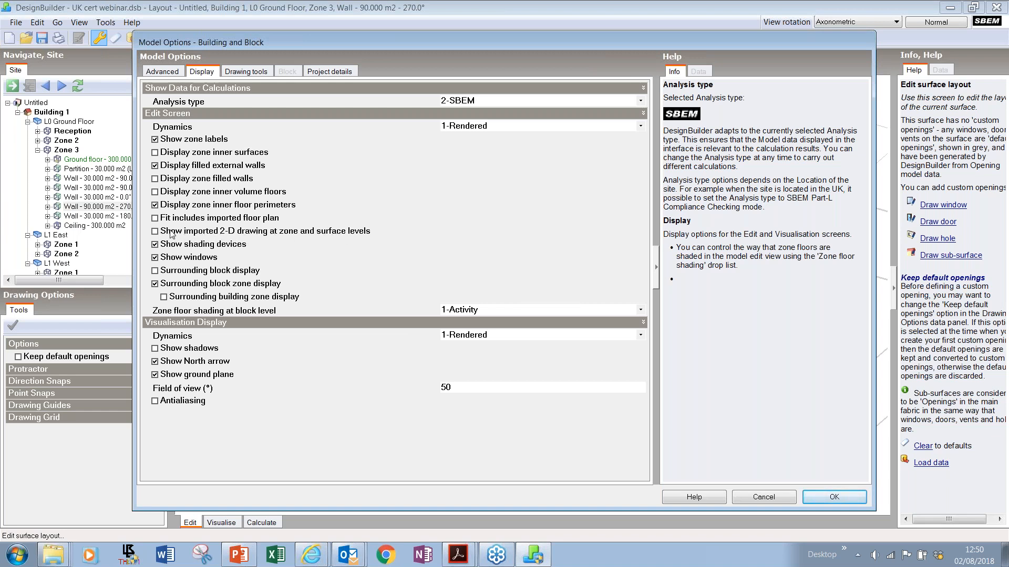
{"action": "left_click", "coordinate": [154, 231]}
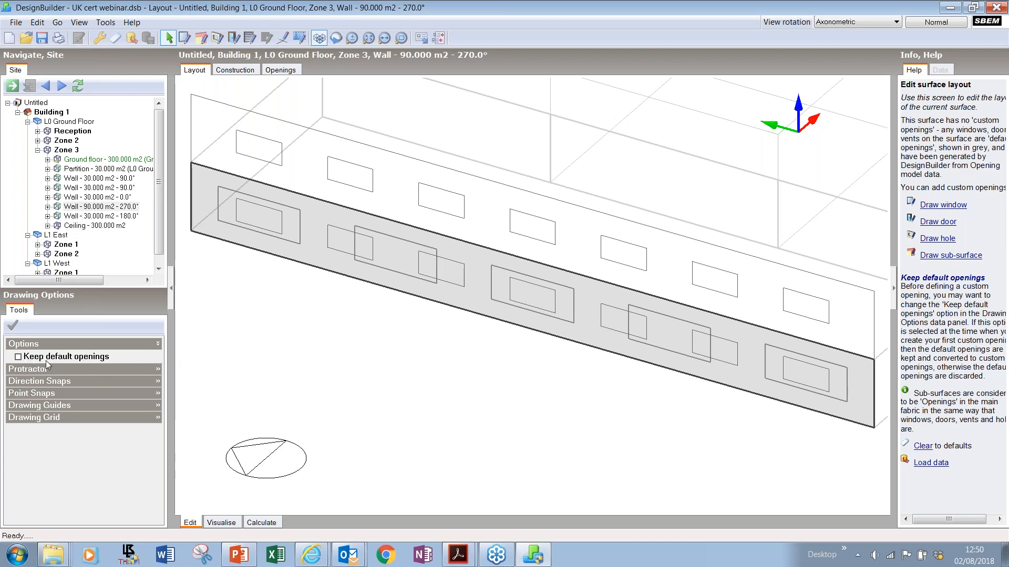
Draw four rectangular windows of about 2 m² each on the wall, tracing the first four outlines of the imported drawing.
{"action": "left_click", "coordinate": [56, 347]}
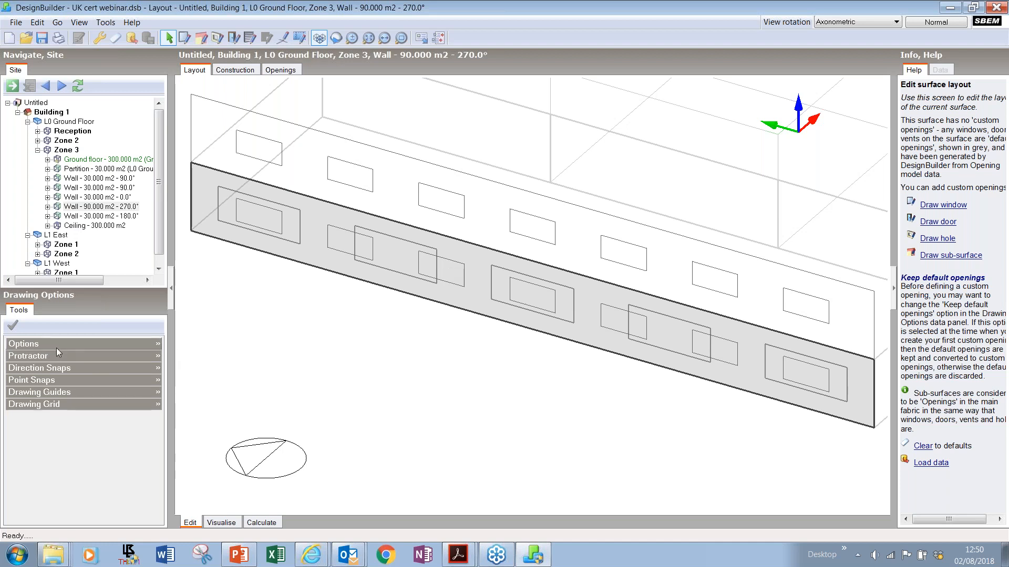
{"action": "left_click", "coordinate": [184, 37]}
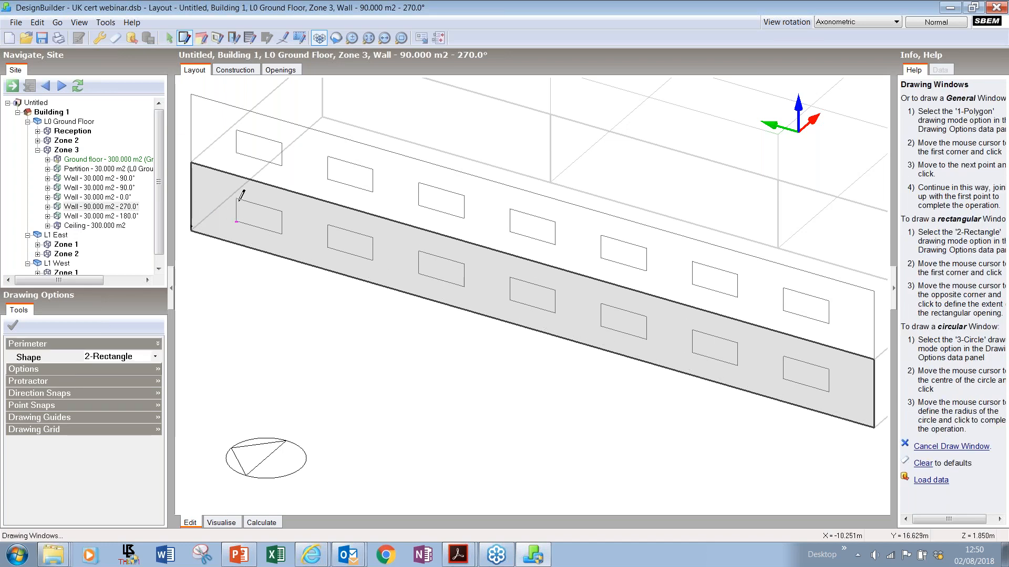
{"action": "left_click", "coordinate": [282, 233]}
{"action": "left_click", "coordinate": [327, 221]}
{"action": "left_click", "coordinate": [373, 260]}
{"action": "left_click", "coordinate": [418, 247]}
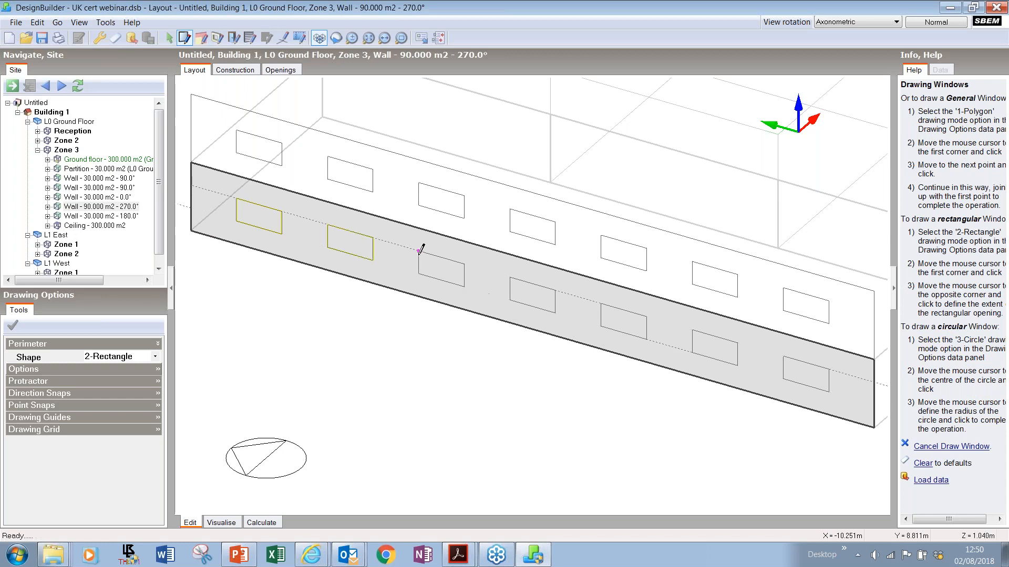
{"action": "left_click", "coordinate": [464, 286]}
{"action": "left_click", "coordinate": [509, 273]}
{"action": "left_click", "coordinate": [555, 313]}
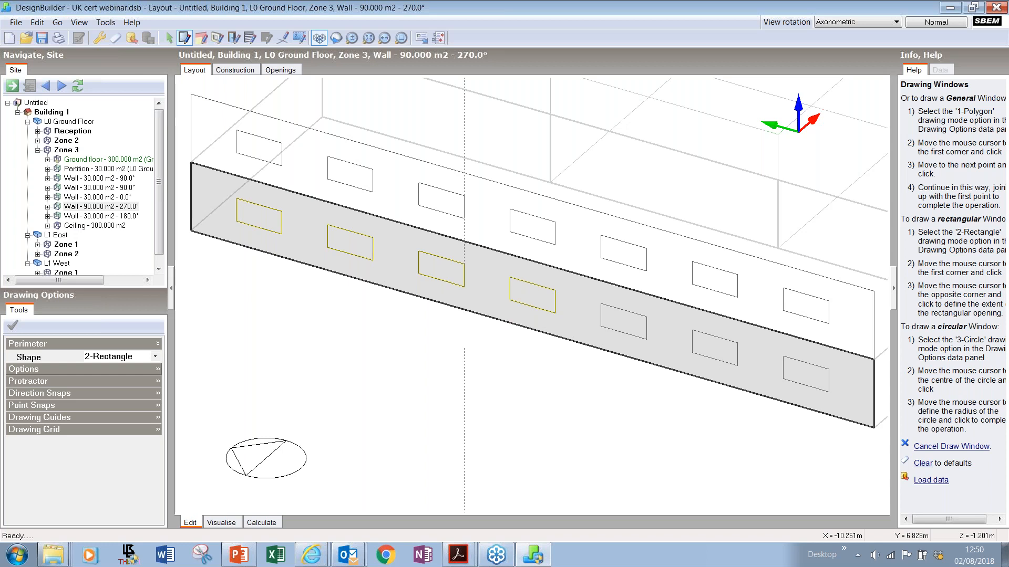
{"action": "key", "text": "Escape"}
Clone the second, third and fourth windows onto the three remaining window outlines, snapping to the last outline's lower corner.
{"action": "left_click", "coordinate": [521, 298]}
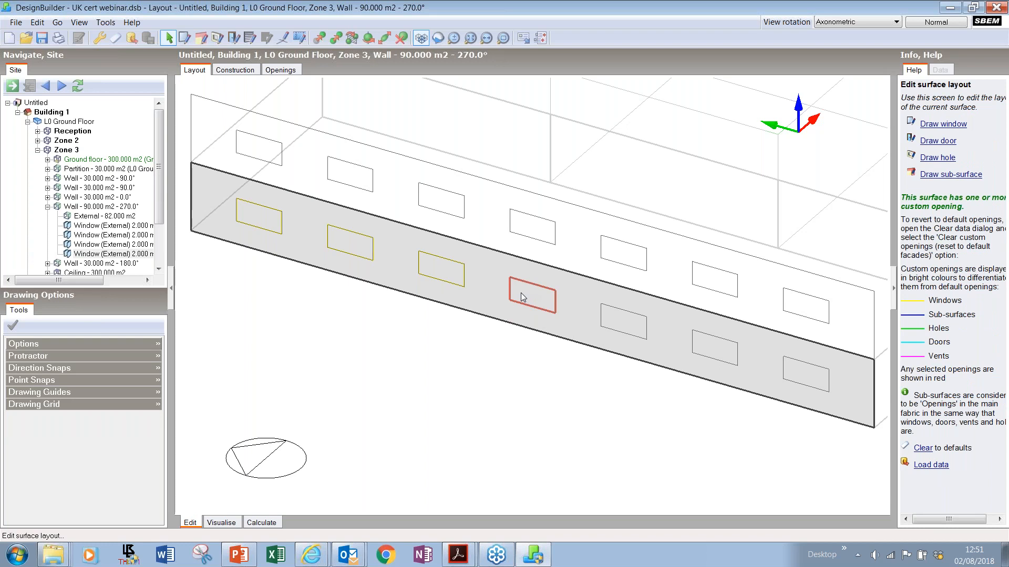
{"action": "left_click", "coordinate": [415, 259], "text": "ctrl"}
{"action": "left_click", "coordinate": [360, 249], "text": "ctrl"}
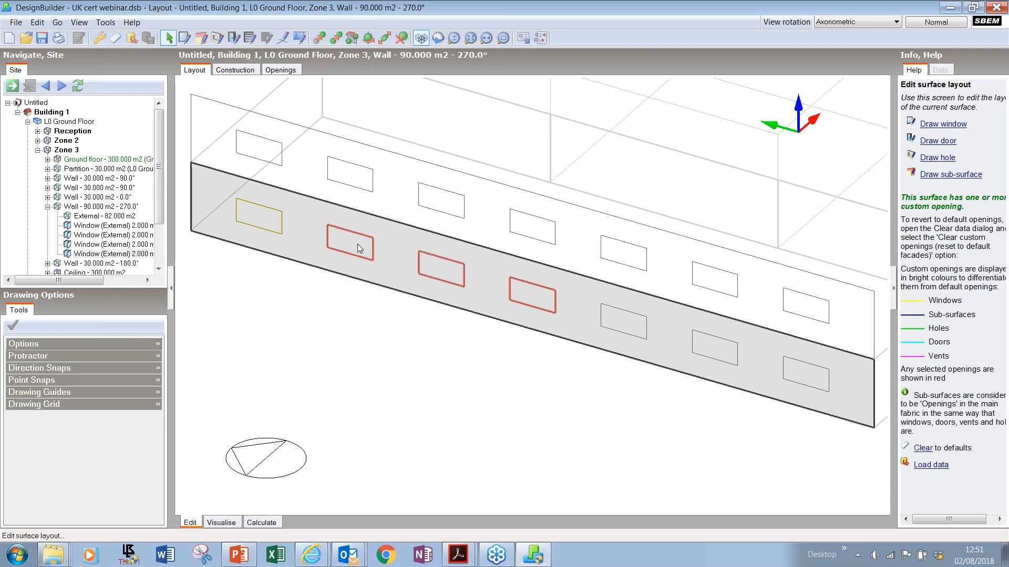
{"action": "right_click", "coordinate": [531, 298]}
{"action": "left_click", "coordinate": [546, 330]}
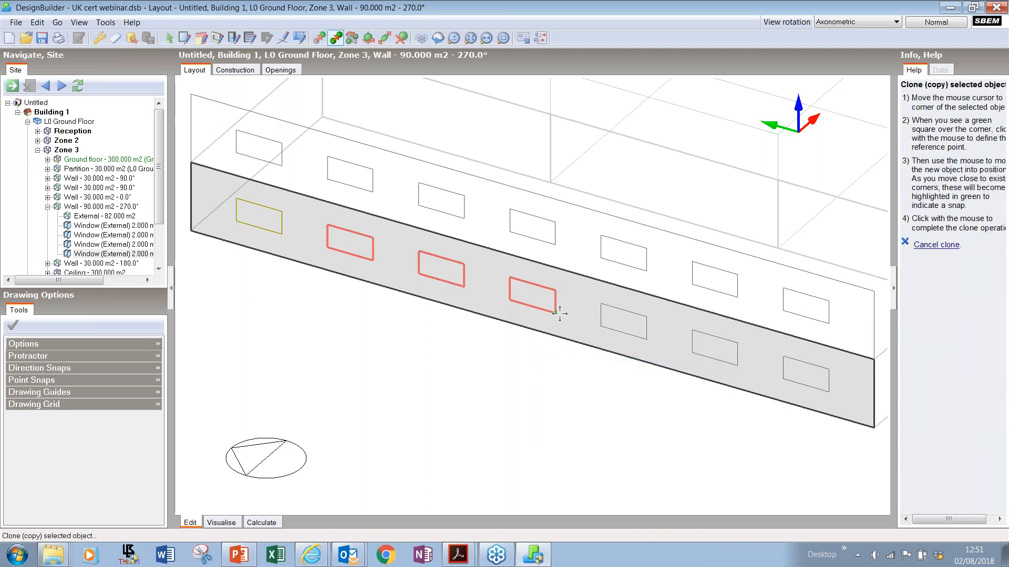
{"action": "left_click", "coordinate": [555, 313]}
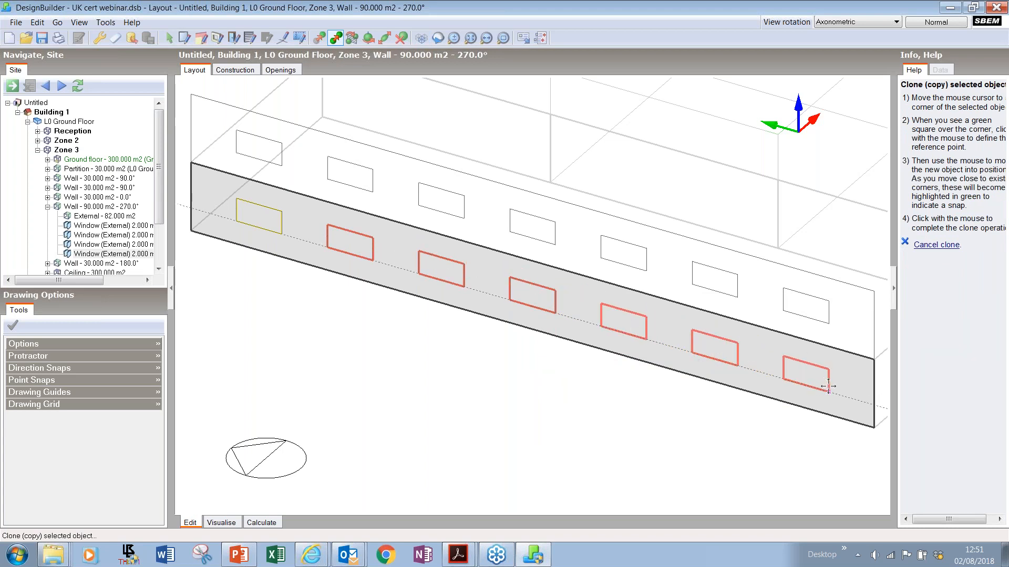
{"action": "left_click", "coordinate": [828, 387]}
{"action": "key", "text": "Escape"}
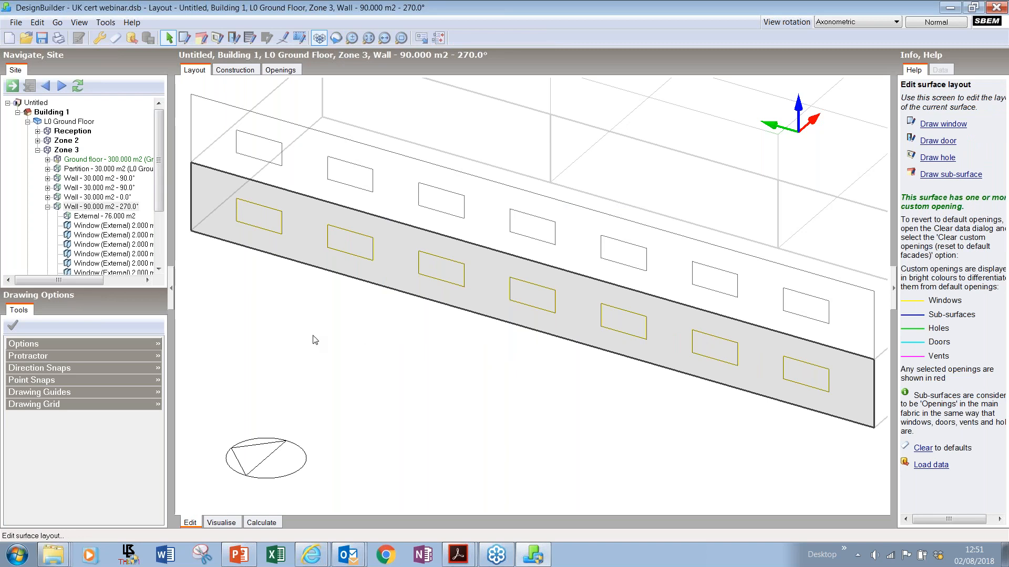
Return to Building 1 and remove the imported 2-D drawing from the model.
{"action": "left_click", "coordinate": [52, 112]}
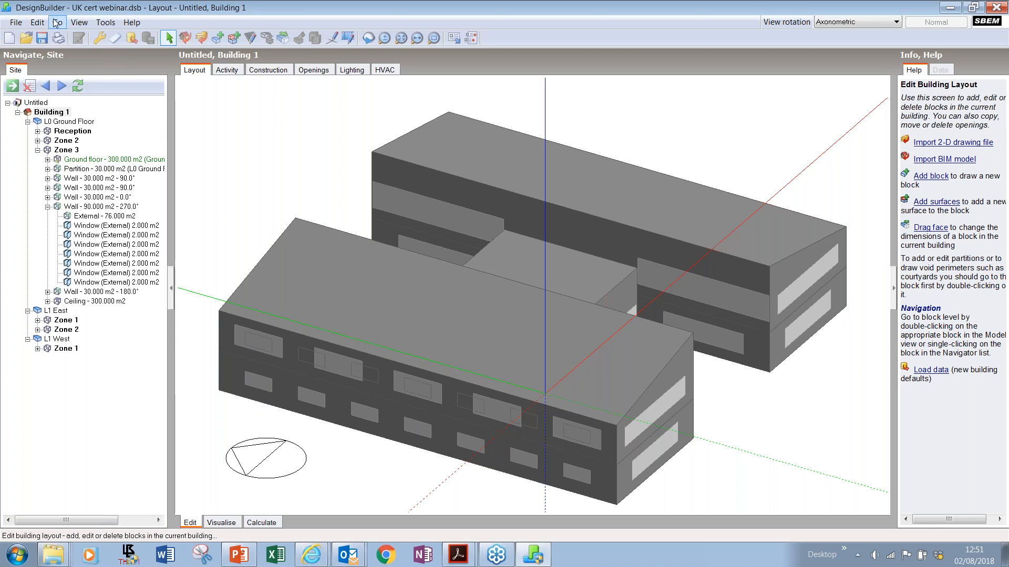
{"action": "left_click", "coordinate": [36, 22]}
{"action": "mouse_move", "coordinate": [89, 219]}
{"action": "left_click", "coordinate": [210, 220]}
Clone the second, fourth and sixth ground-floor windows of the 270° facade onto the L1 West roof slope as rooflights.
{"action": "left_click", "coordinate": [306, 398]}
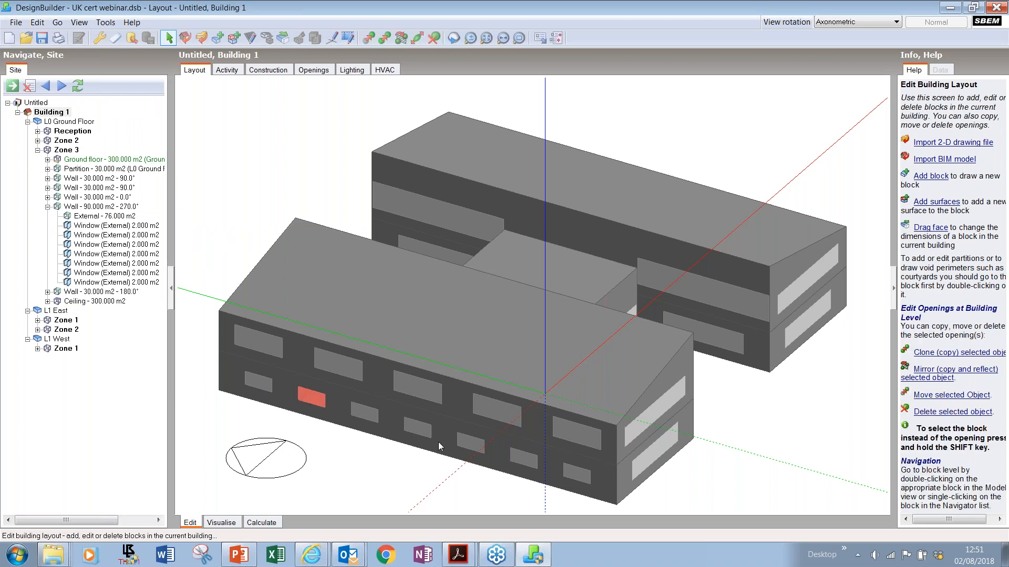
{"action": "left_click", "coordinate": [413, 430], "text": "ctrl"}
{"action": "left_click", "coordinate": [515, 458], "text": "ctrl"}
{"action": "right_click", "coordinate": [518, 458]}
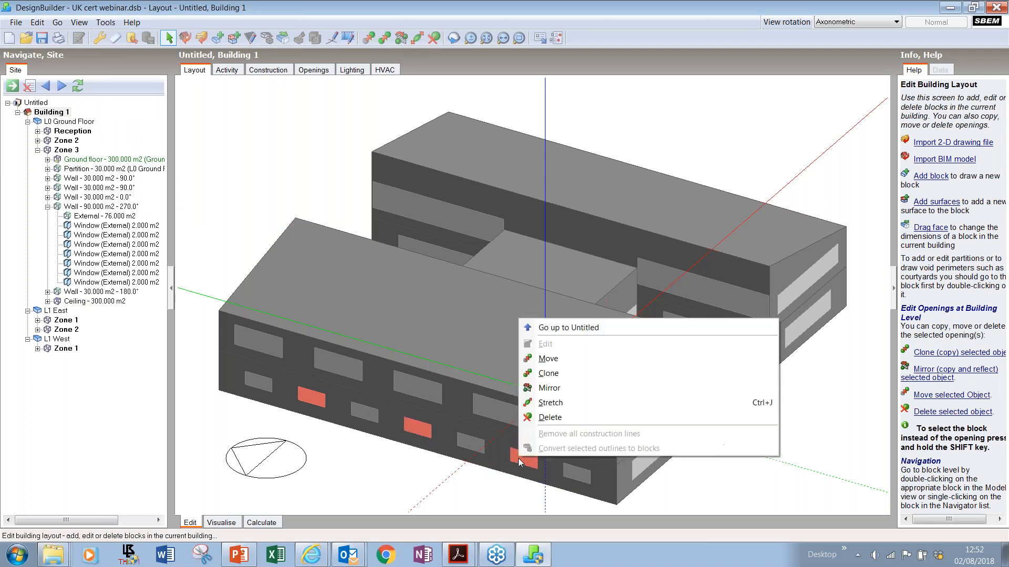
{"action": "left_click", "coordinate": [548, 373]}
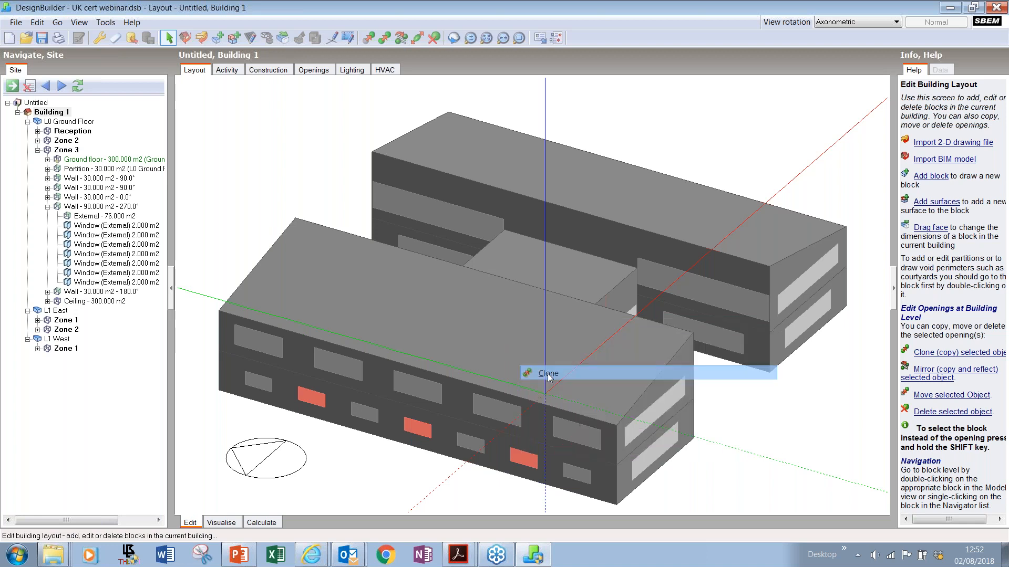
{"action": "left_click", "coordinate": [536, 469]}
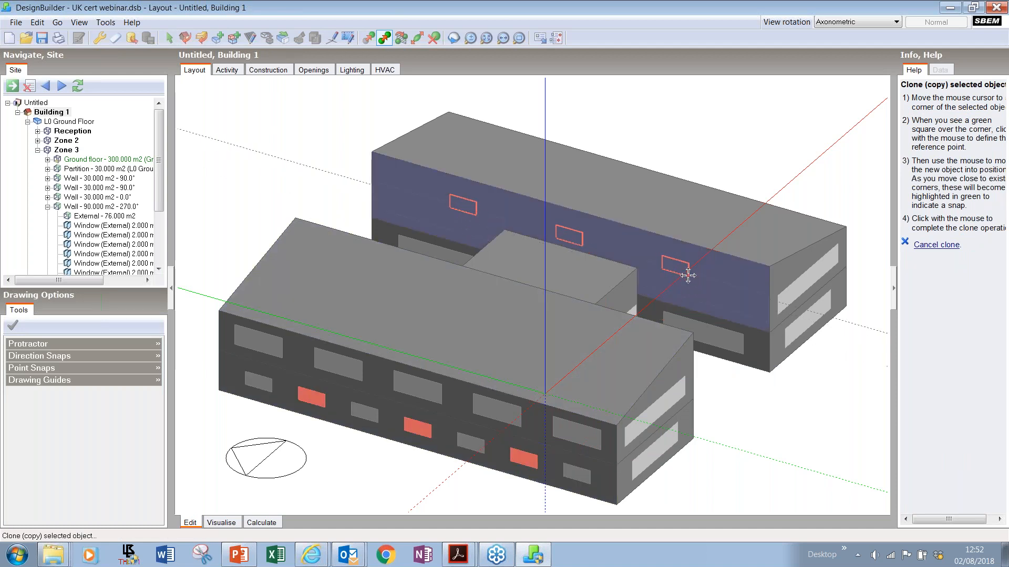
{"action": "left_click", "coordinate": [578, 362]}
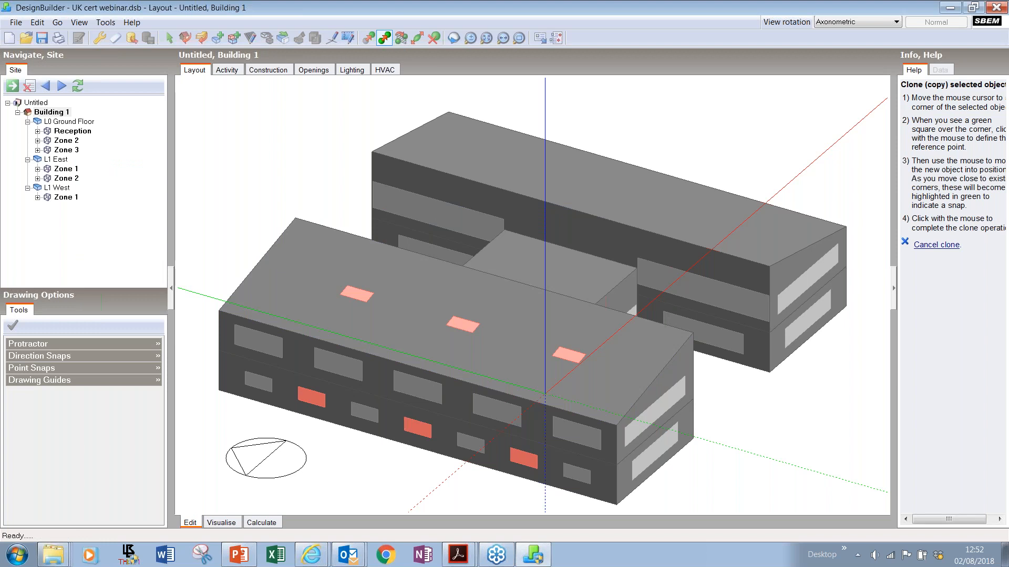
{"action": "key", "text": "Escape"}
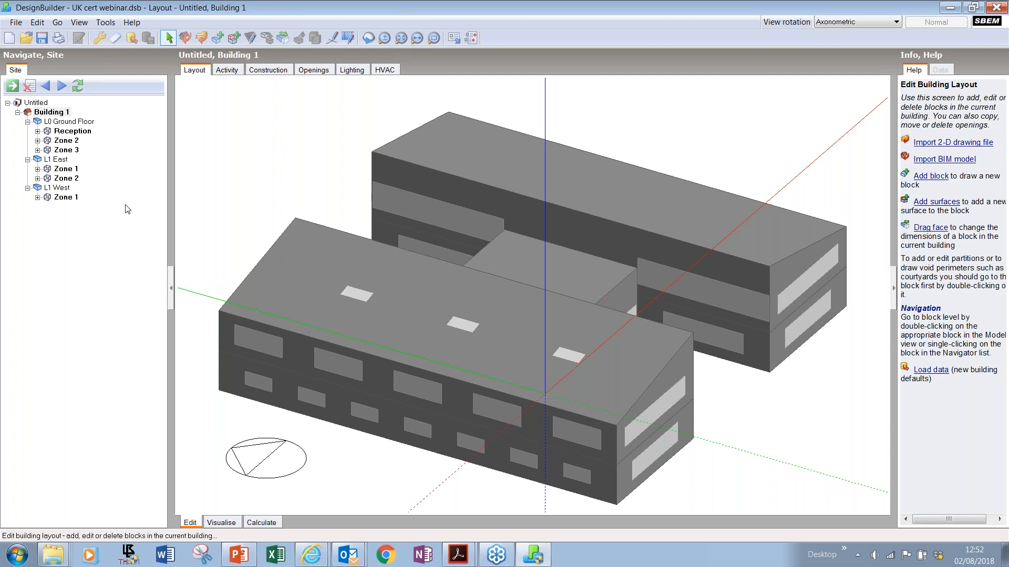
Review Building 1's construction settings and the semi-exposed ceiling construction data, and return to the building layout.
{"action": "left_click", "coordinate": [265, 71]}
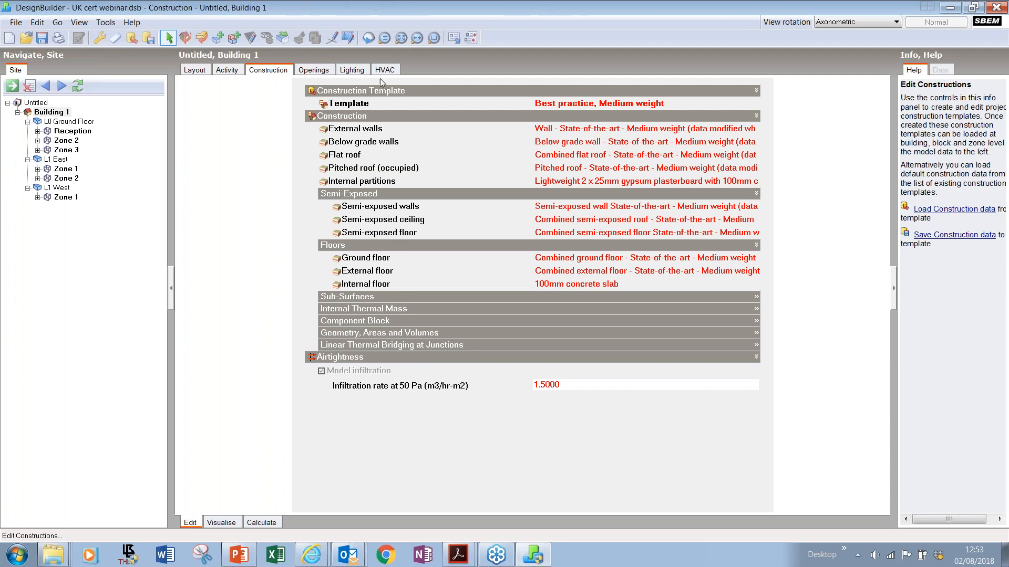
{"action": "left_click", "coordinate": [372, 219]}
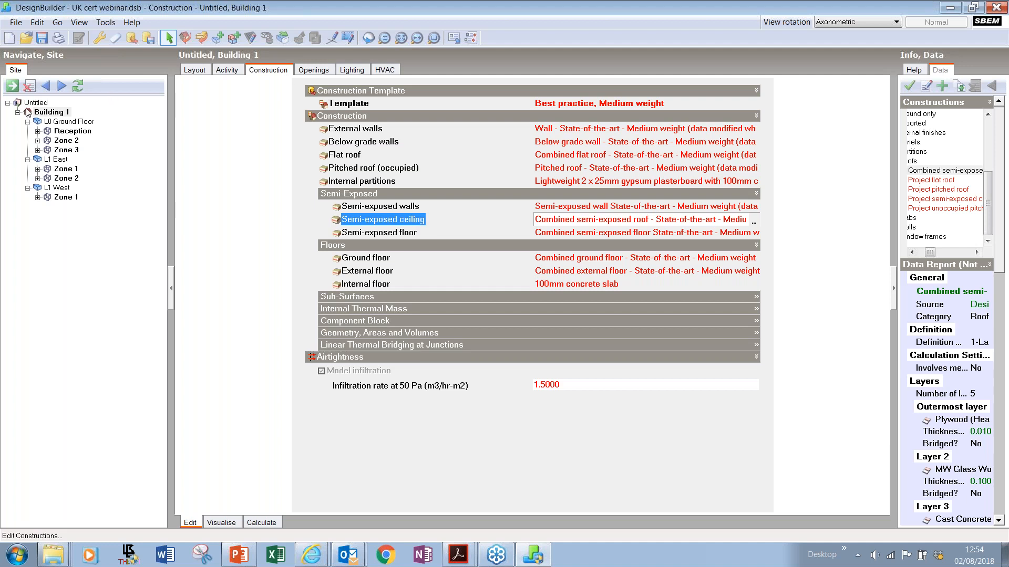
{"action": "left_click", "coordinate": [192, 71]}
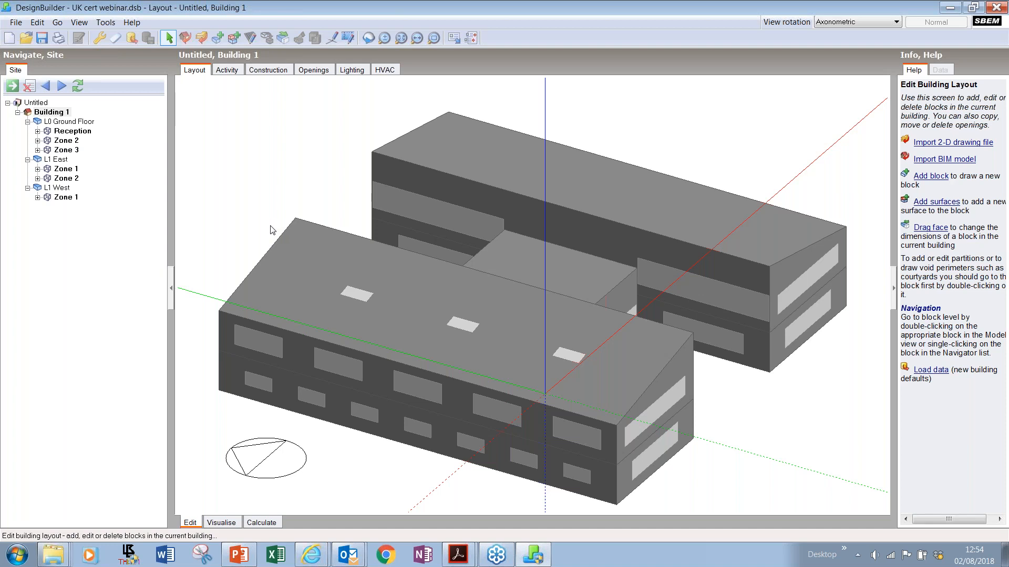
Stretch the fourth upper-floor window on the front facade below the rooflights horizontally to a width of 5.00 m.
{"action": "left_click", "coordinate": [490, 410]}
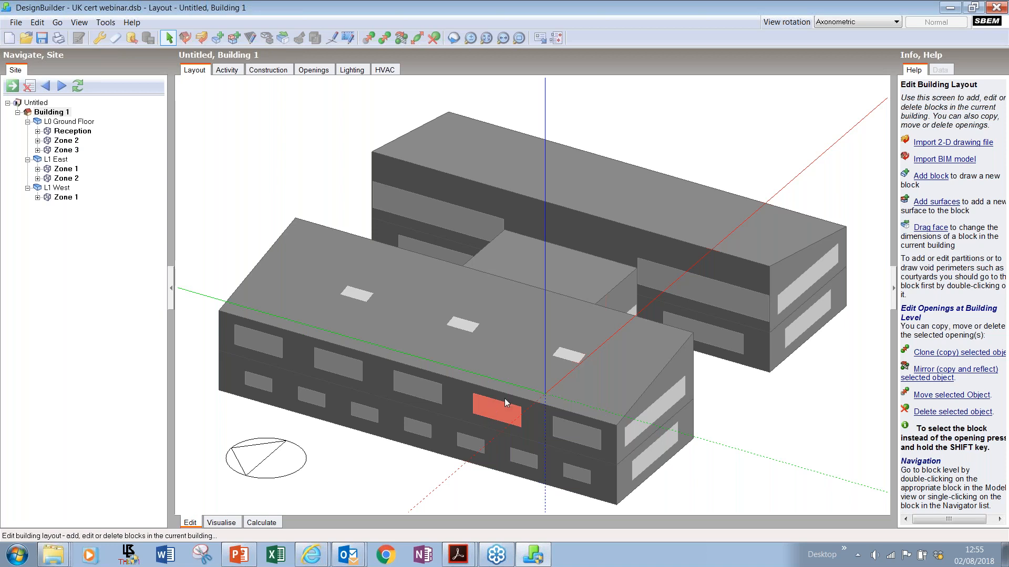
{"action": "left_click", "coordinate": [417, 39]}
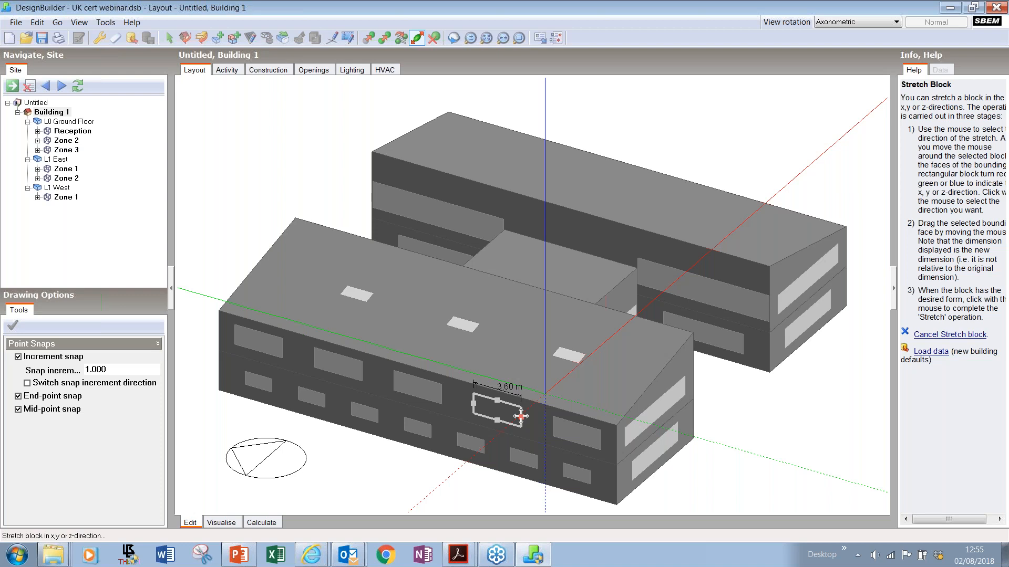
{"action": "left_click_drag", "start_coordinate": [521, 416], "coordinate": [526, 419]}
{"action": "left_click", "coordinate": [525, 418]}
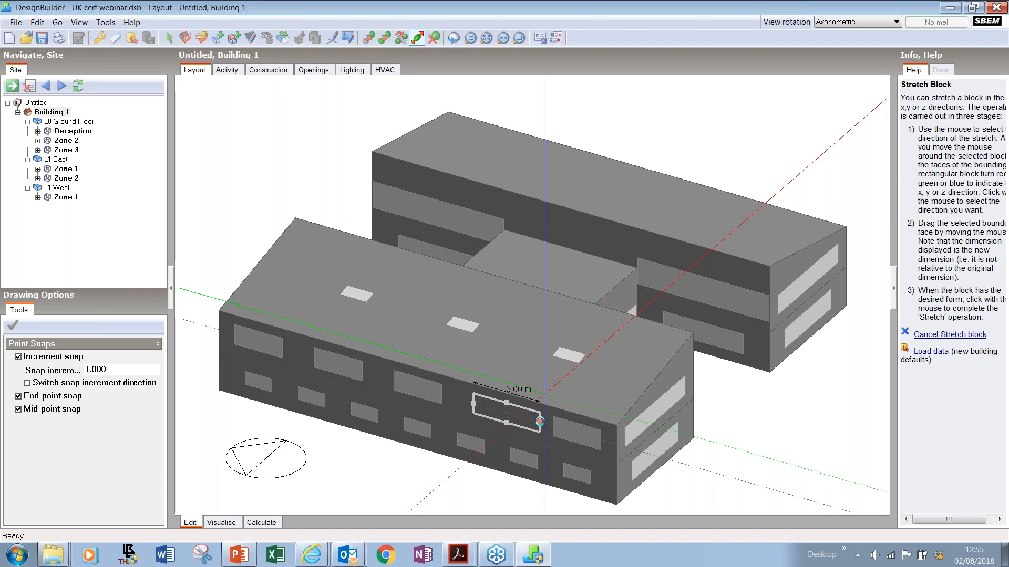
{"action": "left_click", "coordinate": [539, 421]}
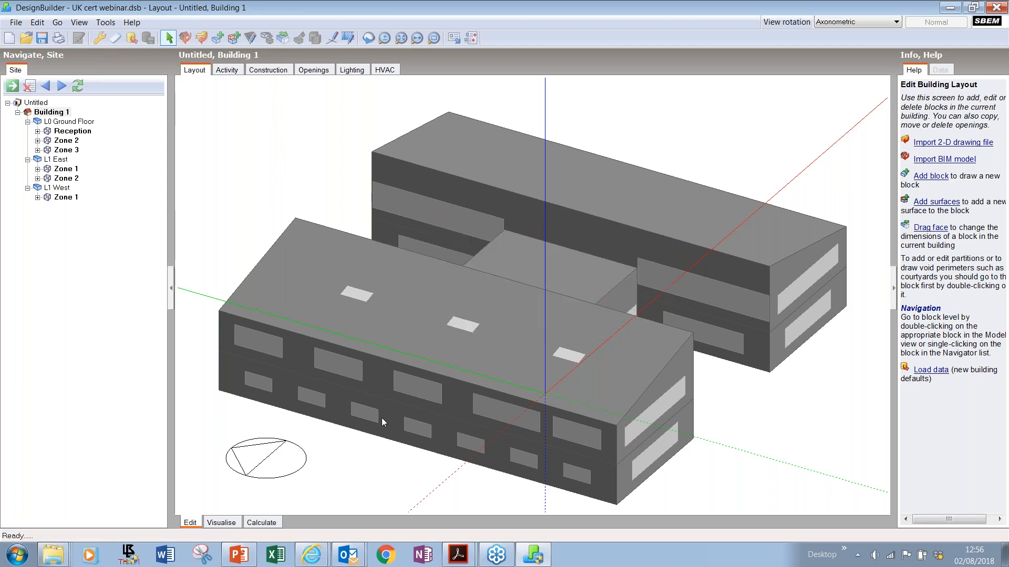
Set Building 1's available lighting information to 3-Chosen and the light output ratio to 1.
{"action": "left_click", "coordinate": [351, 71]}
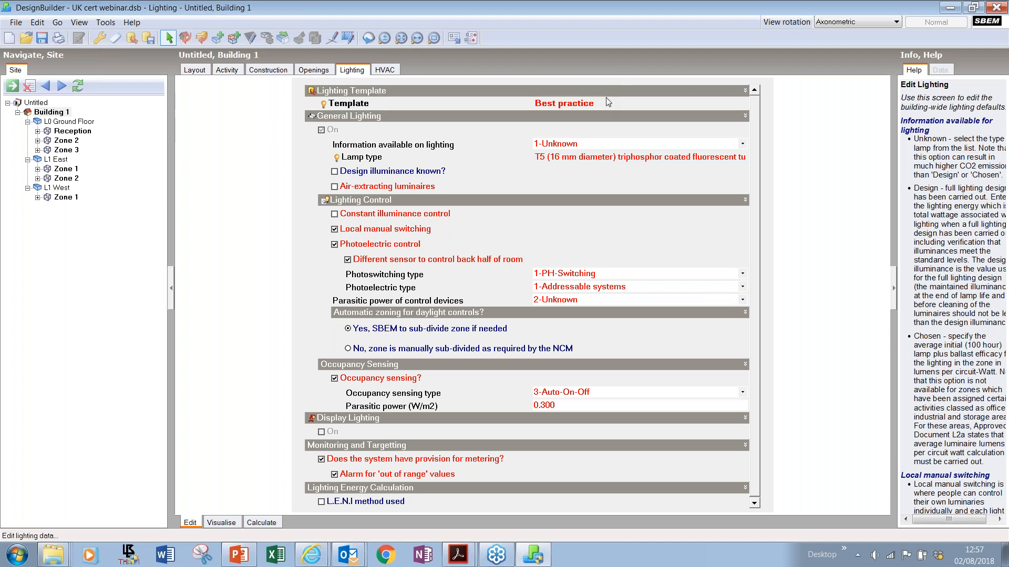
{"action": "left_click", "coordinate": [571, 144]}
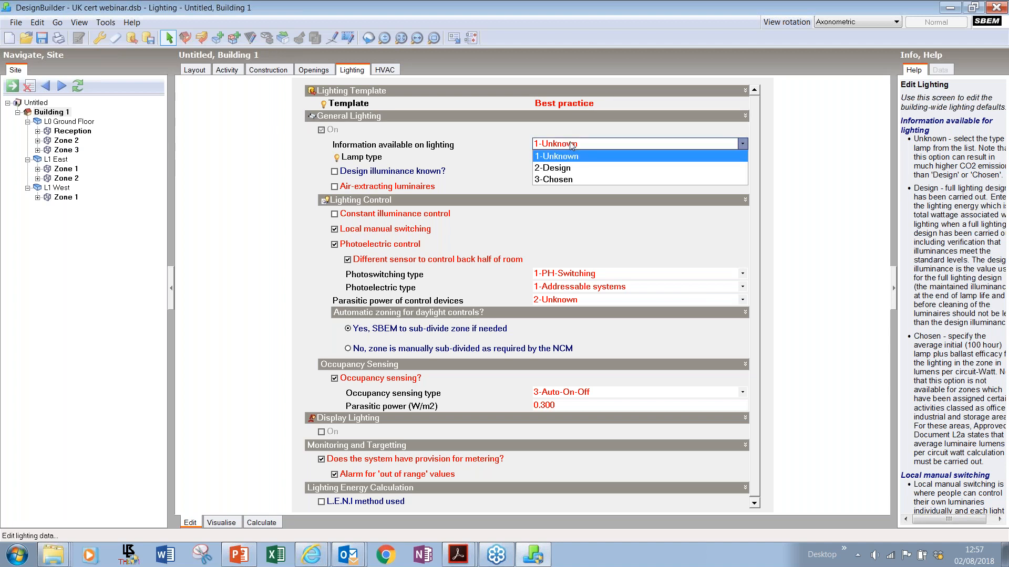
{"action": "left_click", "coordinate": [567, 180]}
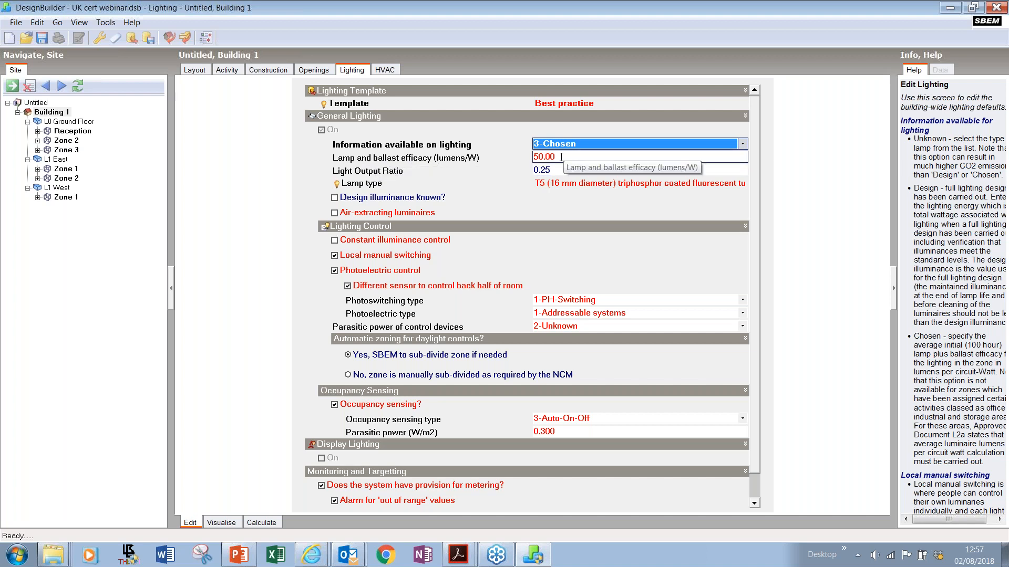
{"action": "left_click", "coordinate": [553, 171]}
{"action": "double_click", "coordinate": [553, 170]}
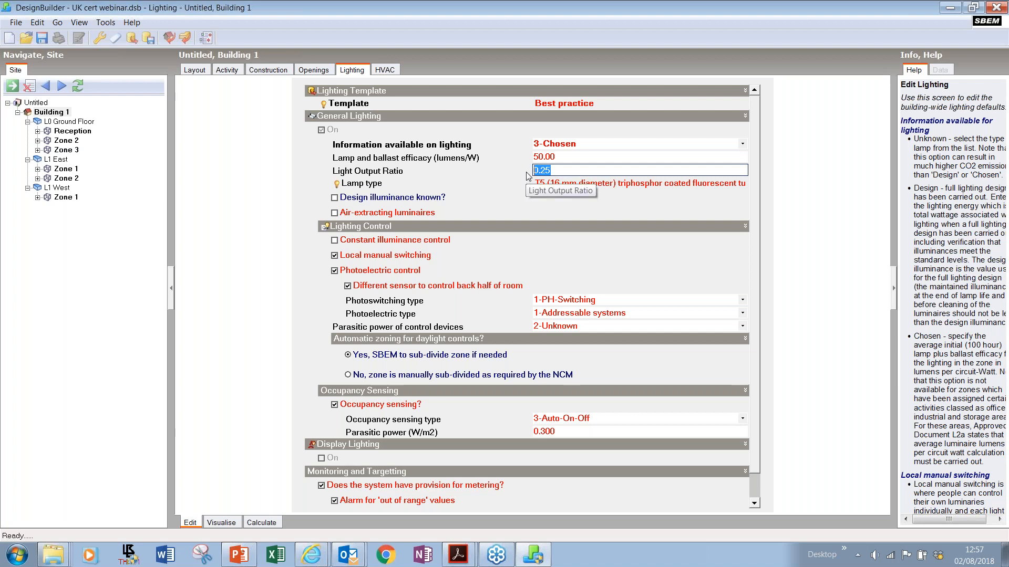
{"action": "type", "text": "1"}
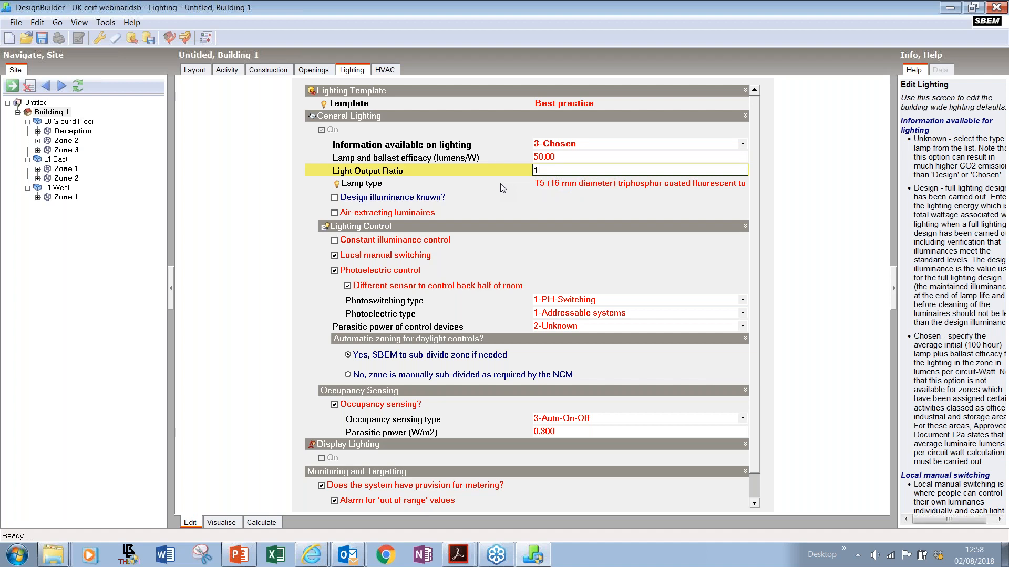
{"action": "left_click", "coordinate": [550, 162]}
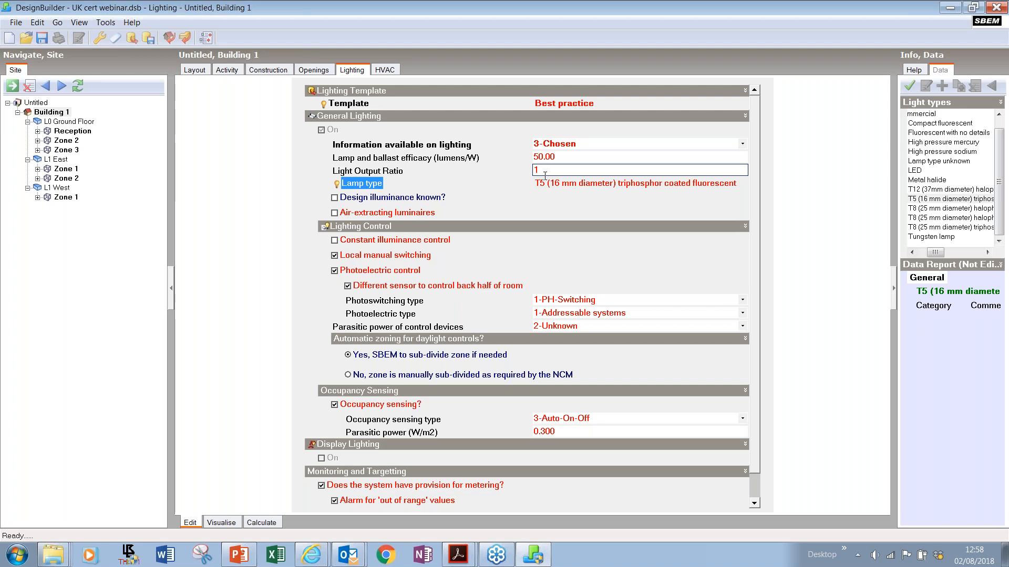
Open the model data grid view and show the Zone Activities template.
{"action": "left_click", "coordinate": [105, 23]}
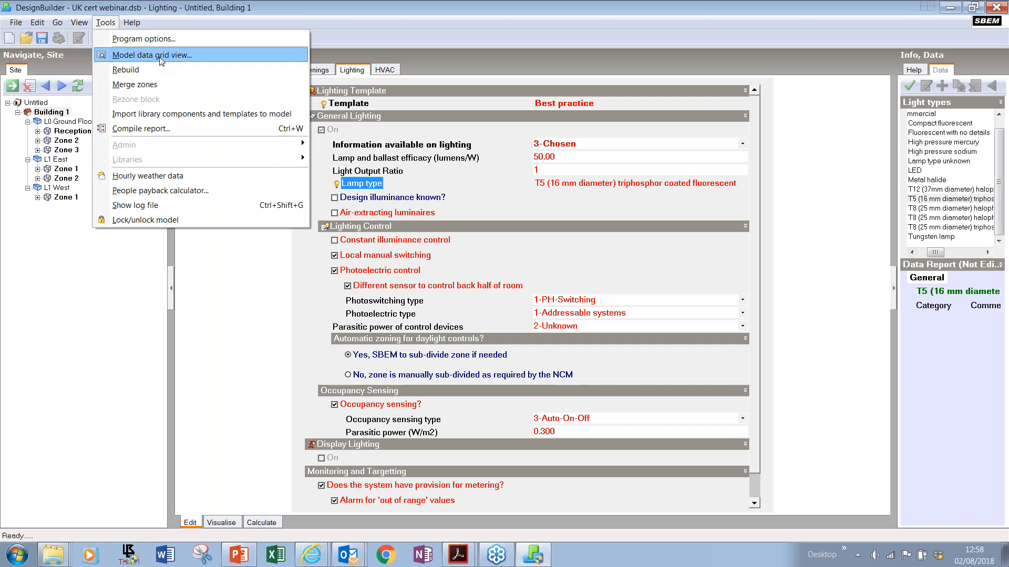
{"action": "left_click", "coordinate": [167, 56]}
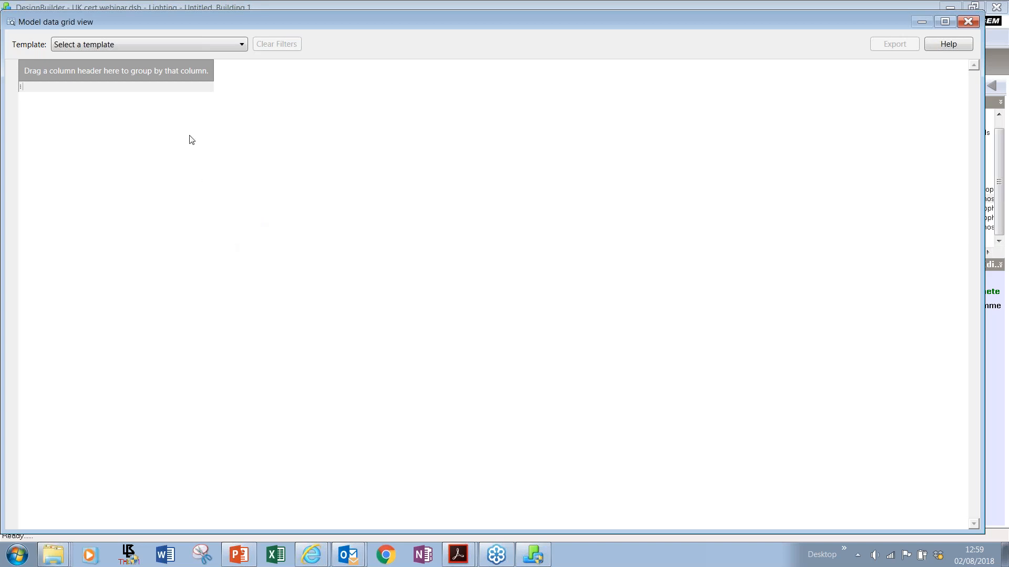
{"action": "left_click", "coordinate": [160, 45]}
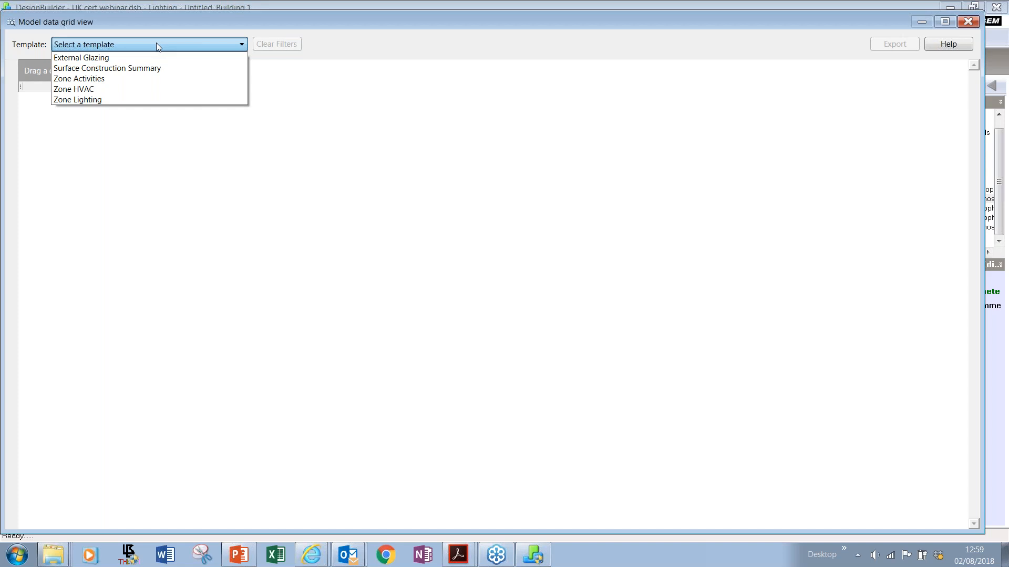
{"action": "left_click", "coordinate": [108, 82]}
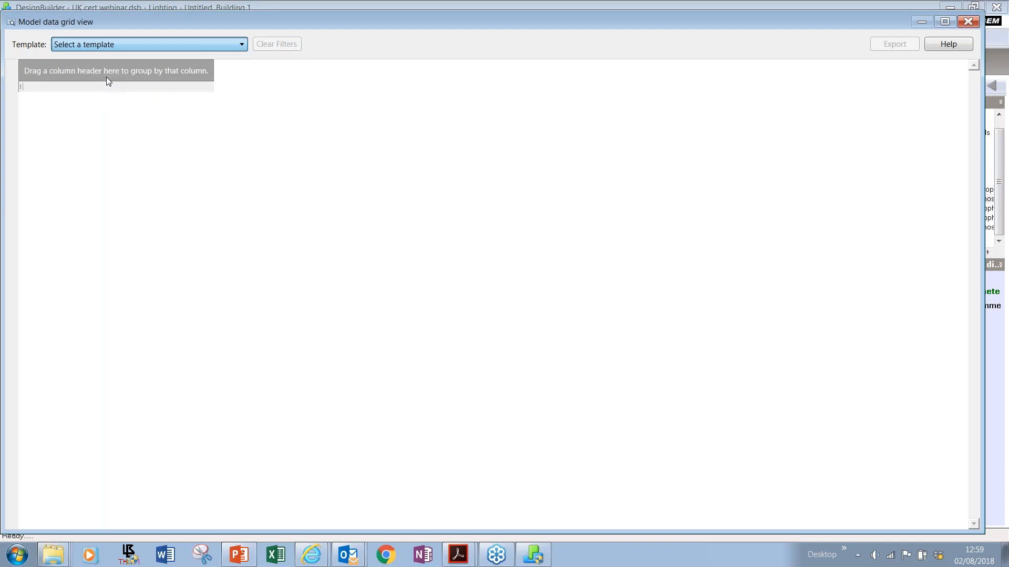
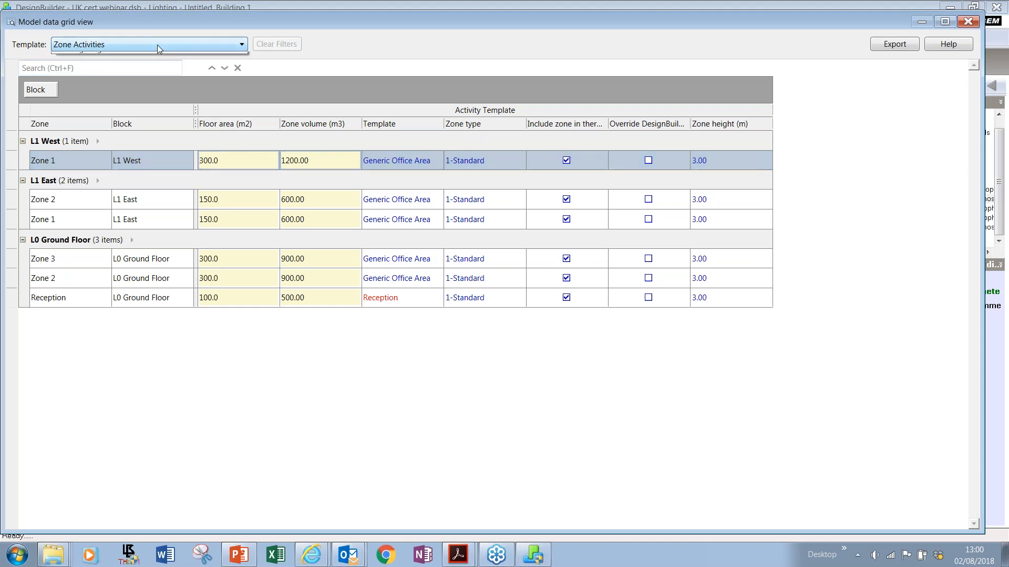
Review the Surface Construction Summary for all blocks down to the Reception surfaces, and close the model data grid view.
{"action": "left_click", "coordinate": [158, 48]}
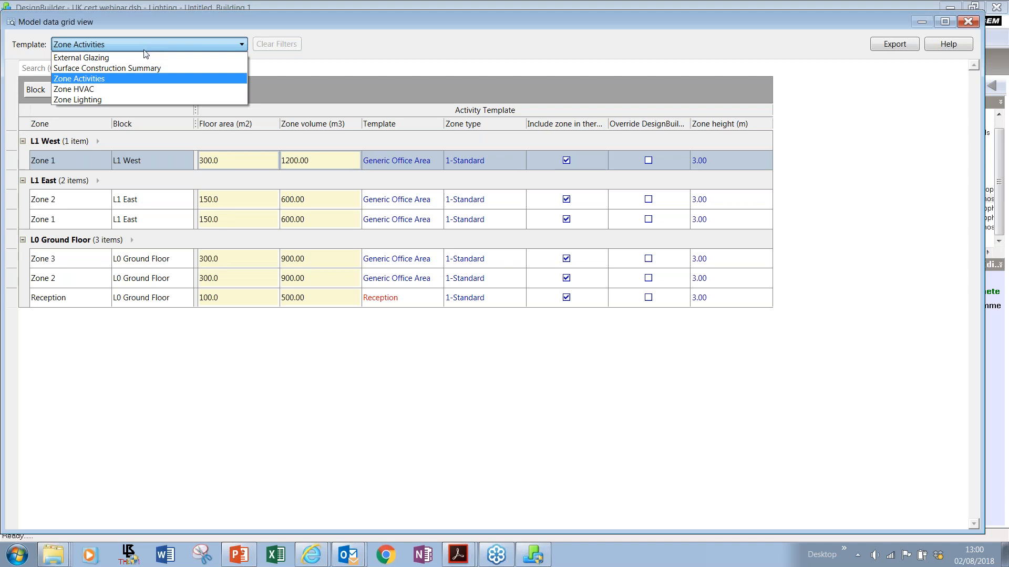
{"action": "left_click", "coordinate": [133, 68]}
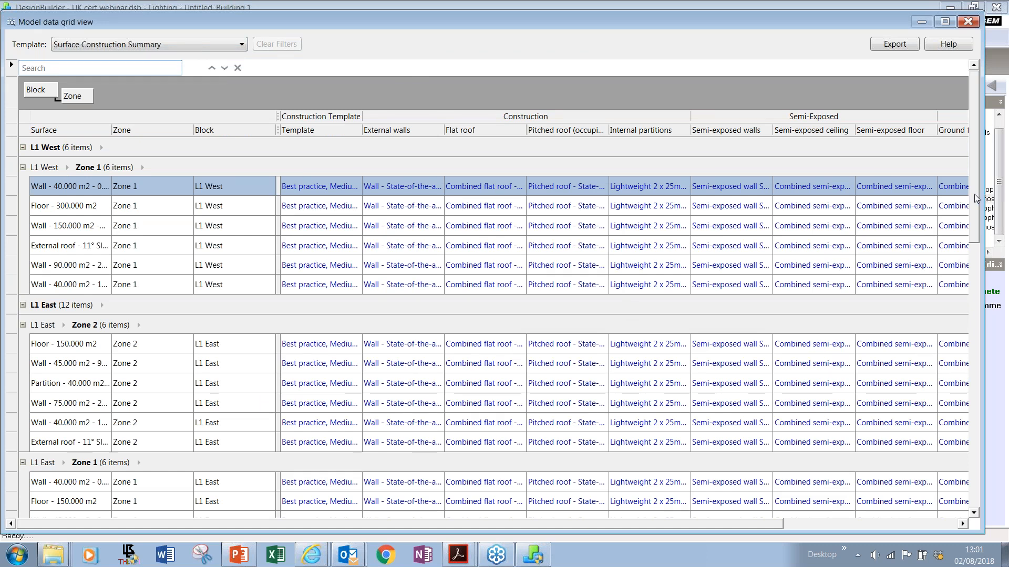
{"action": "left_click_drag", "start_coordinate": [973, 195], "coordinate": [980, 492]}
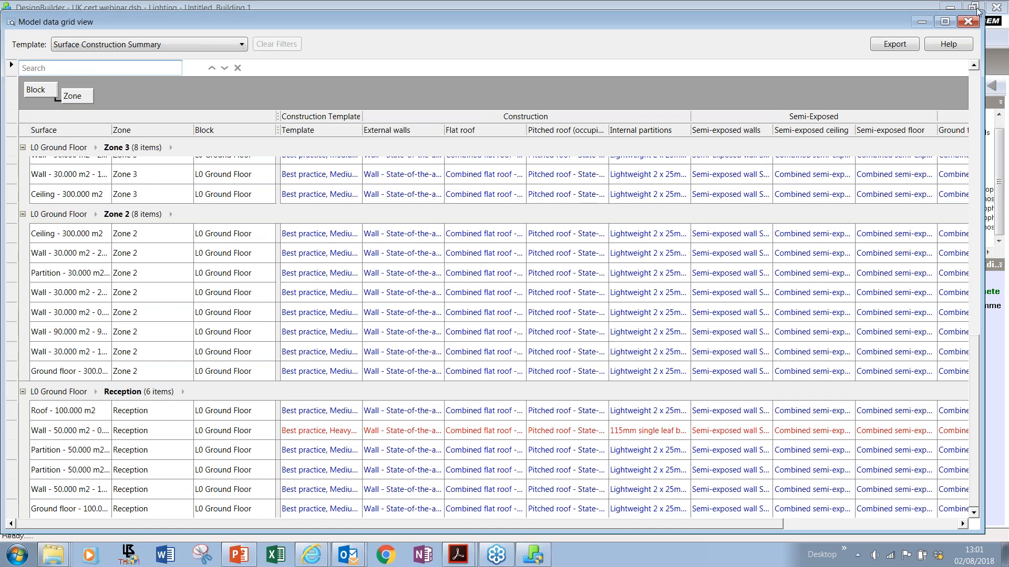
{"action": "left_click", "coordinate": [967, 22]}
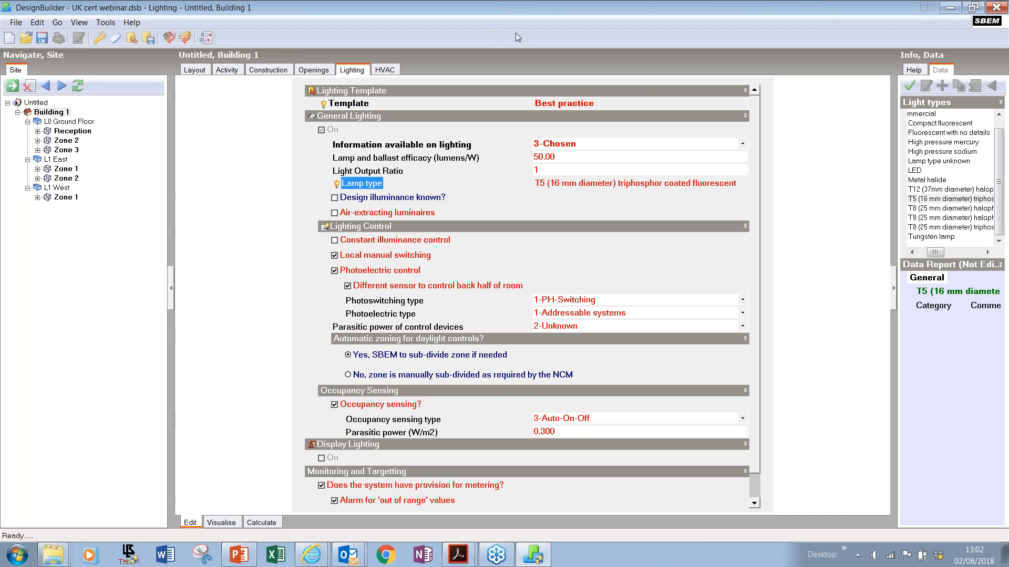
Change the model's analysis type to 10-DSM in the display options.
{"action": "left_click", "coordinate": [977, 22]}
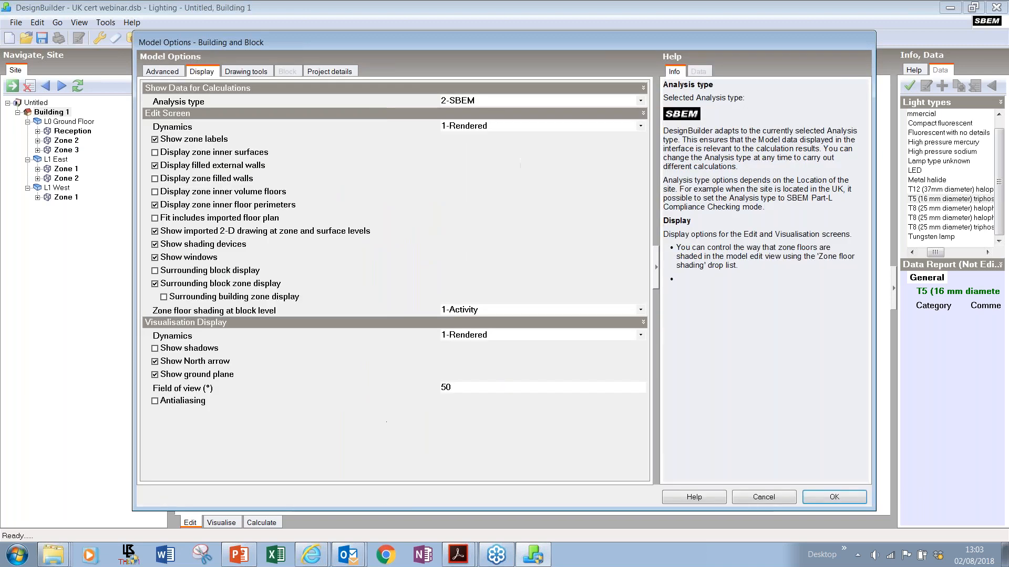
{"action": "left_click", "coordinate": [494, 100]}
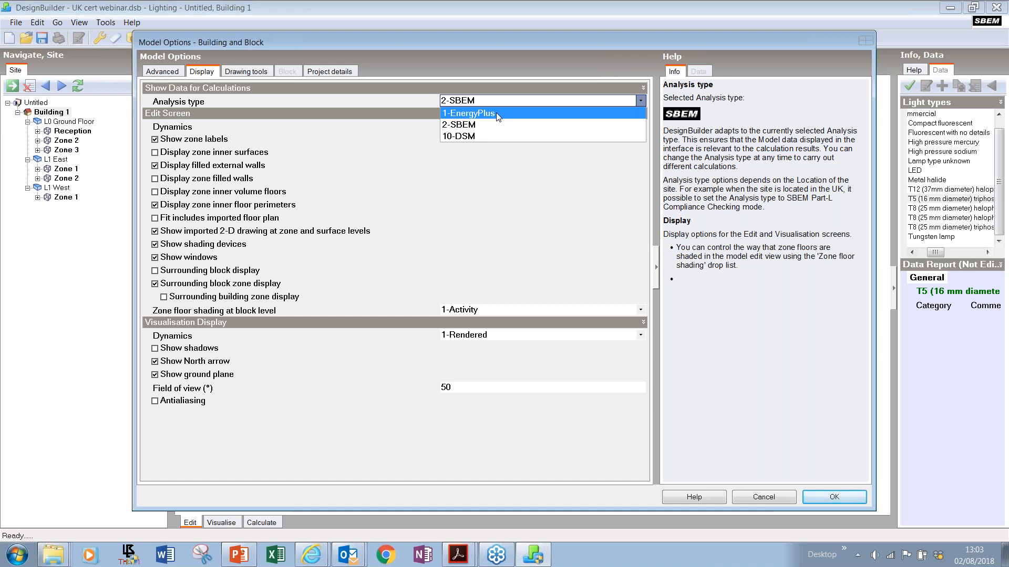
{"action": "left_click", "coordinate": [472, 135]}
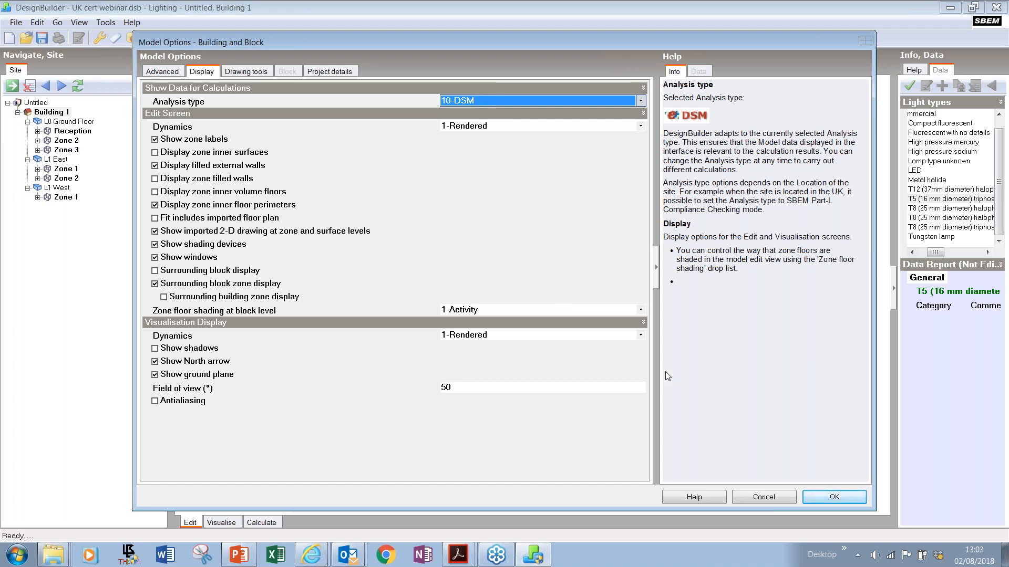
{"action": "left_click", "coordinate": [833, 498]}
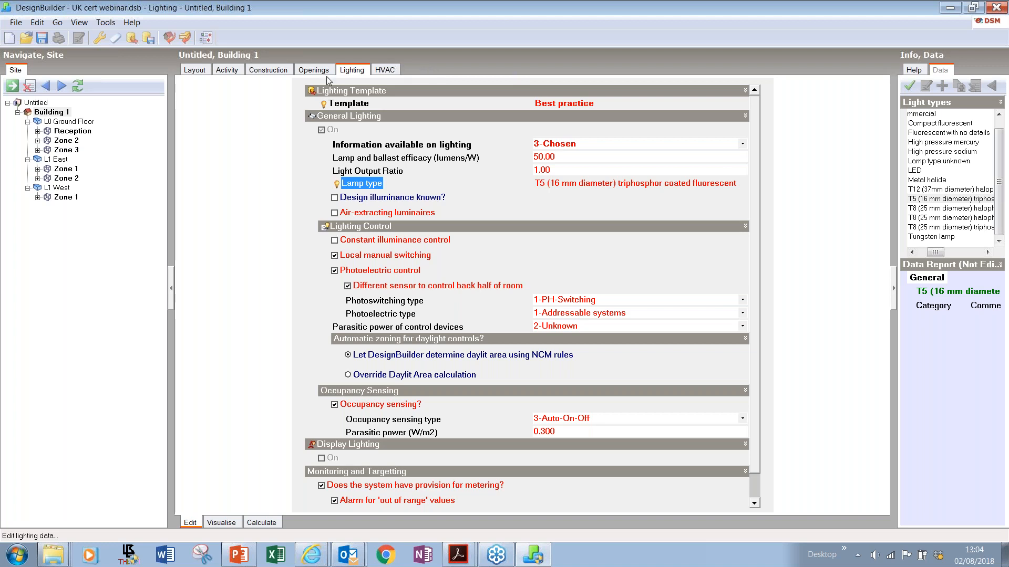
Enable Psi values for linear thermal bridging in Building 1's construction data, inspect the metal cladding Roof-Wall value, and disable Psi values again.
{"action": "left_click", "coordinate": [272, 74]}
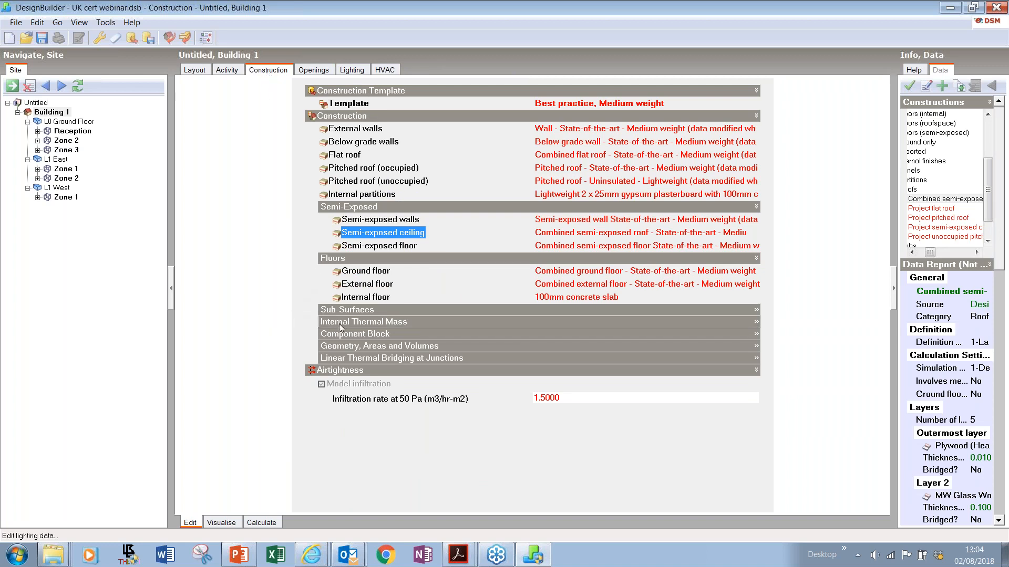
{"action": "left_click", "coordinate": [341, 359]}
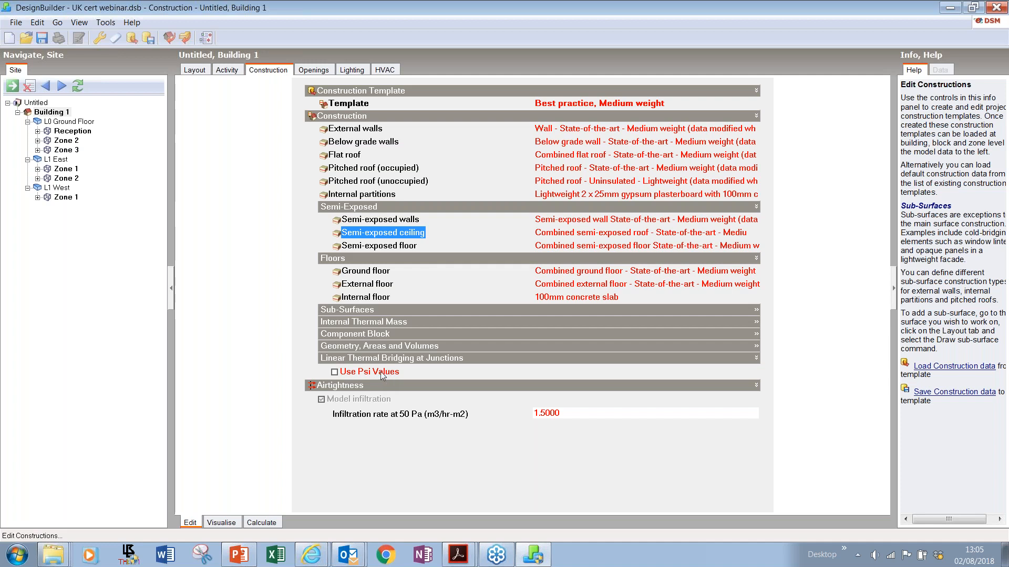
{"action": "left_click", "coordinate": [334, 373]}
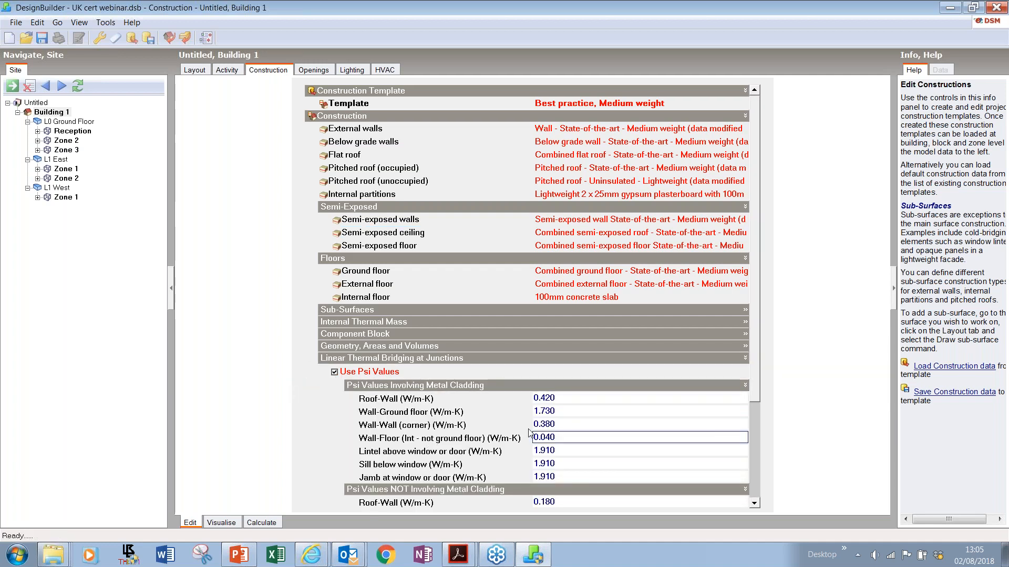
{"action": "left_click", "coordinate": [564, 412]}
{"action": "left_click", "coordinate": [562, 398]}
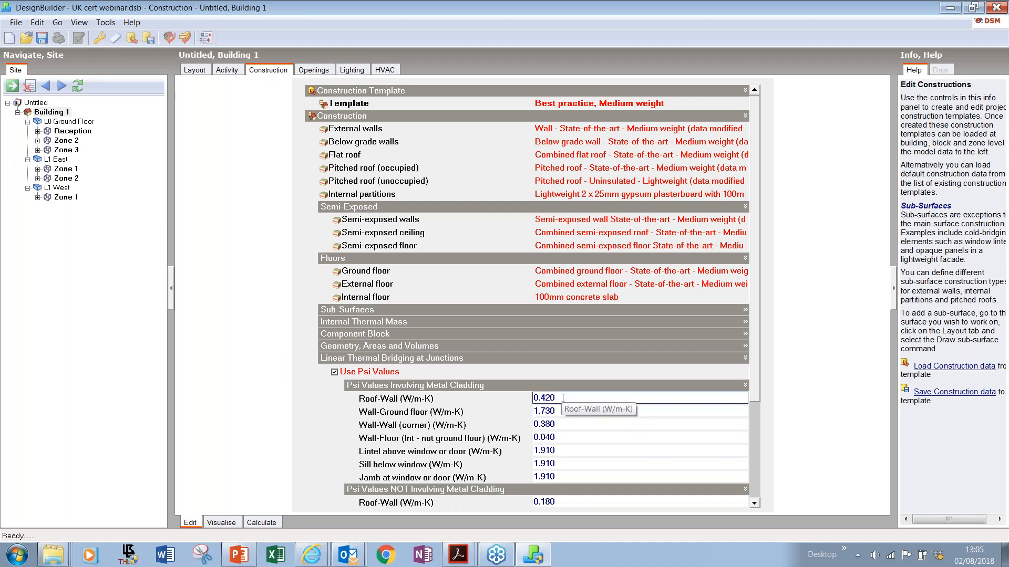
{"action": "left_click_drag", "start_coordinate": [563, 399], "coordinate": [531, 398]}
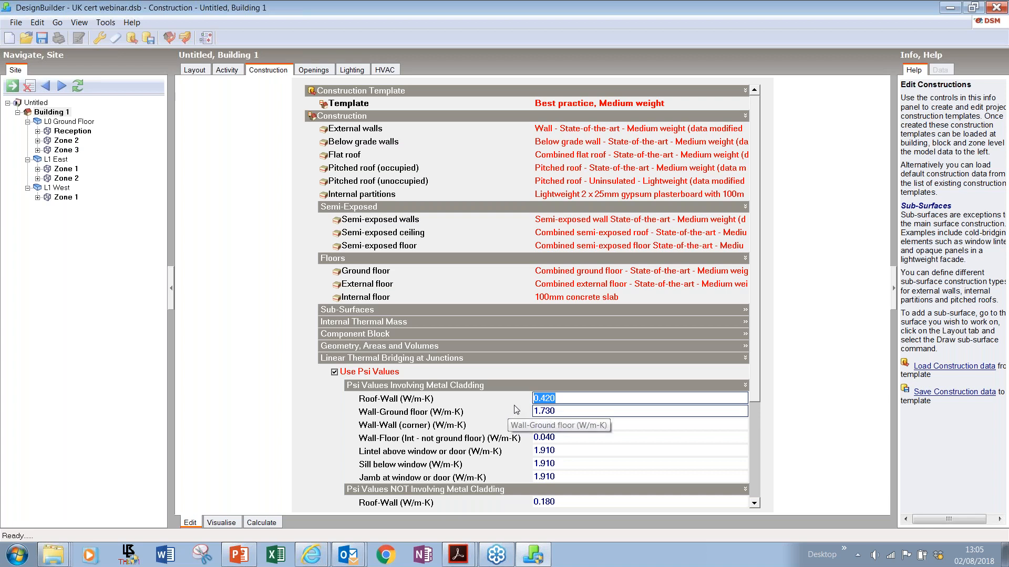
{"action": "left_click", "coordinate": [334, 372]}
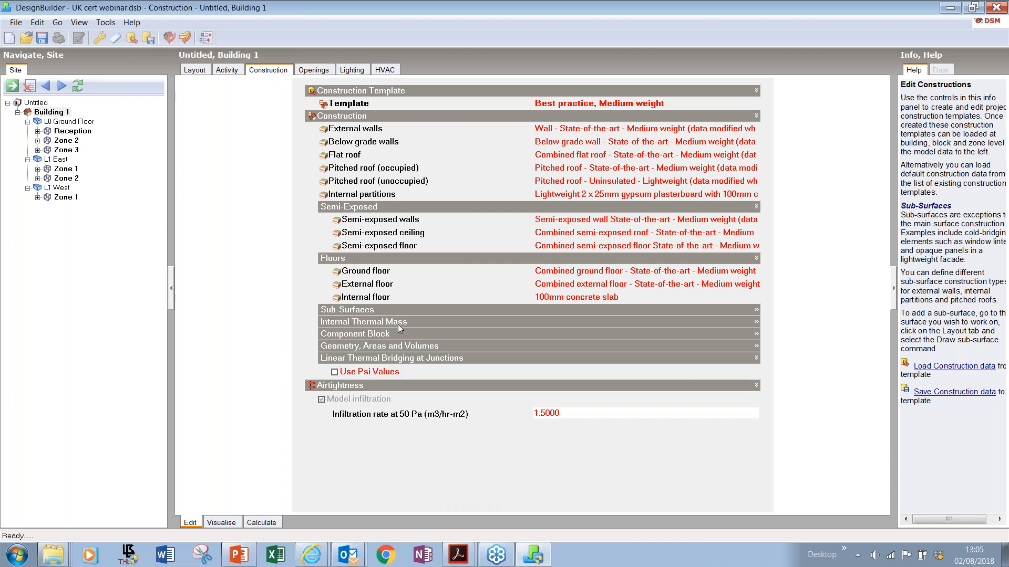
Enable window shading for Building 1's external windows and review the slat angle control types, keeping 1-Fixed slat angle.
{"action": "left_click", "coordinate": [312, 72]}
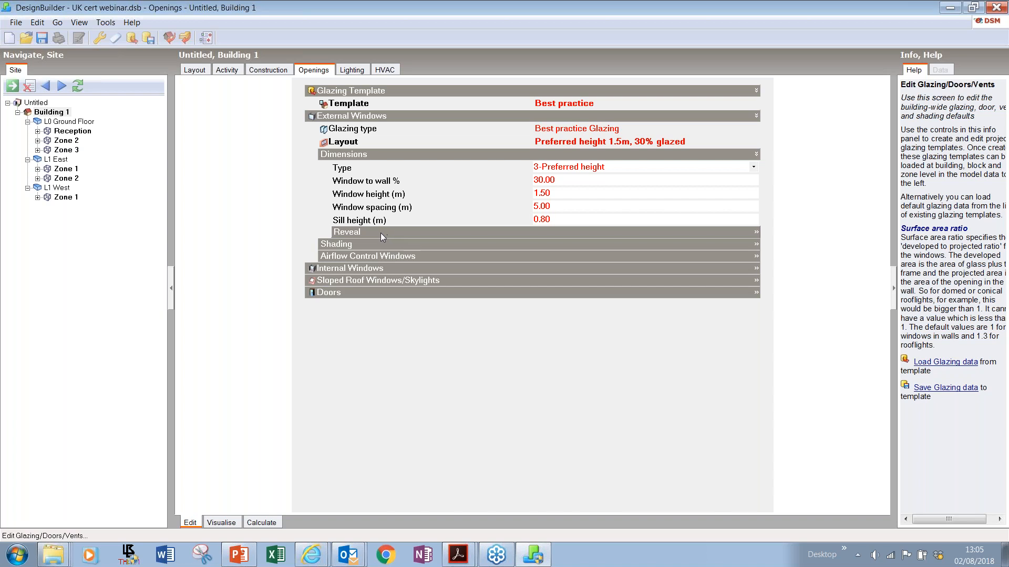
{"action": "left_click", "coordinate": [366, 244]}
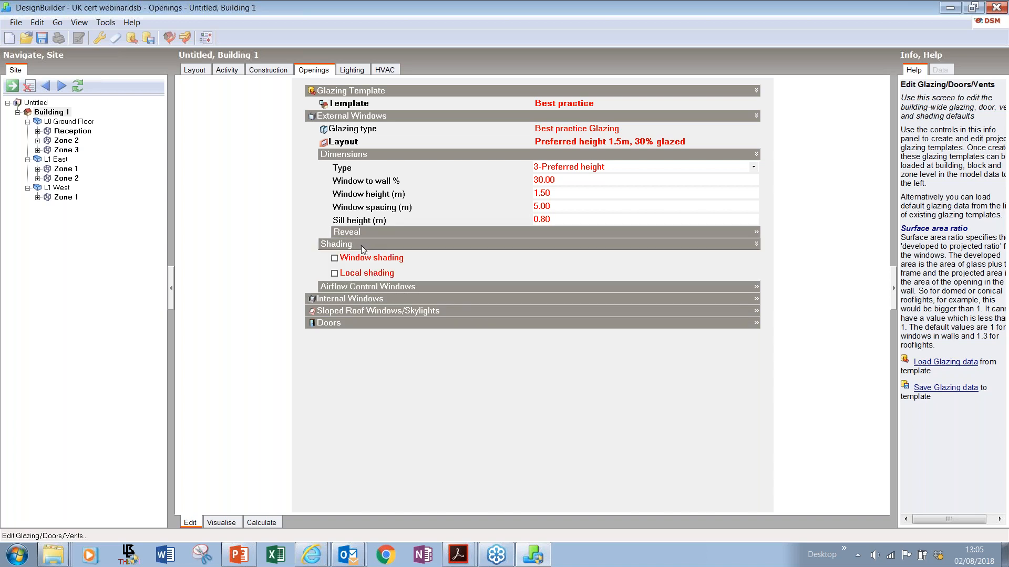
{"action": "left_click", "coordinate": [335, 259]}
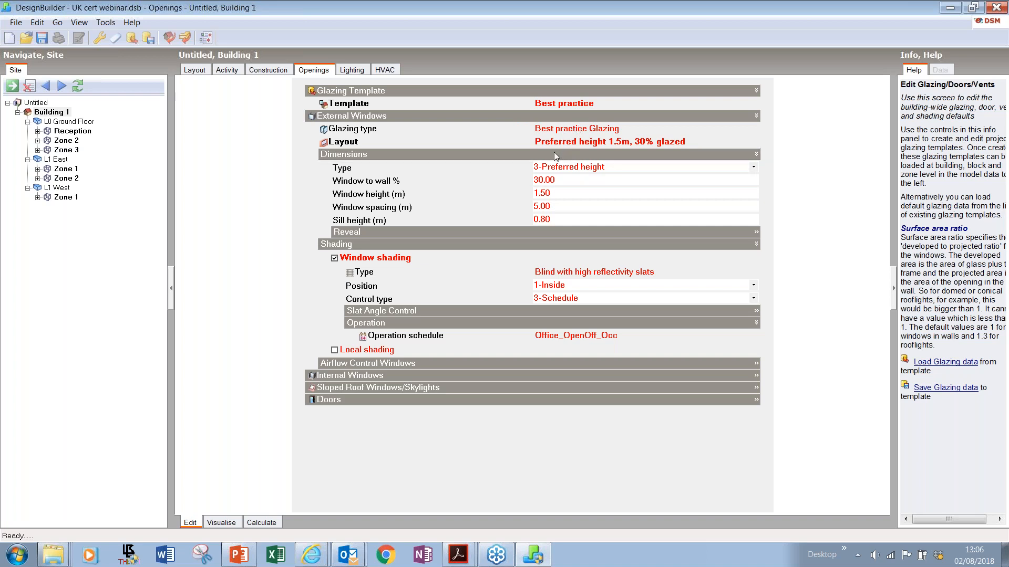
{"action": "left_click", "coordinate": [379, 311]}
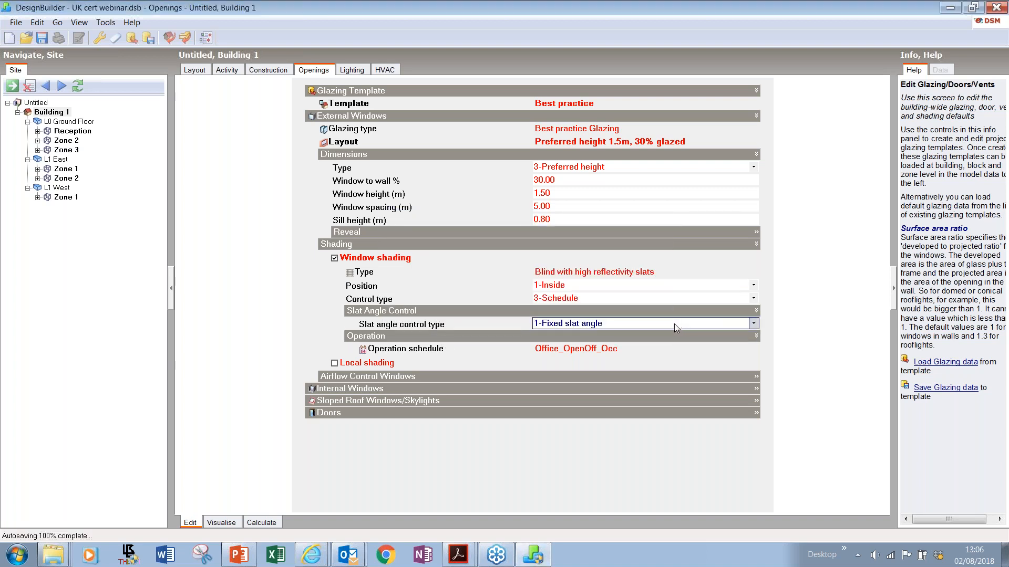
{"action": "left_click", "coordinate": [648, 322]}
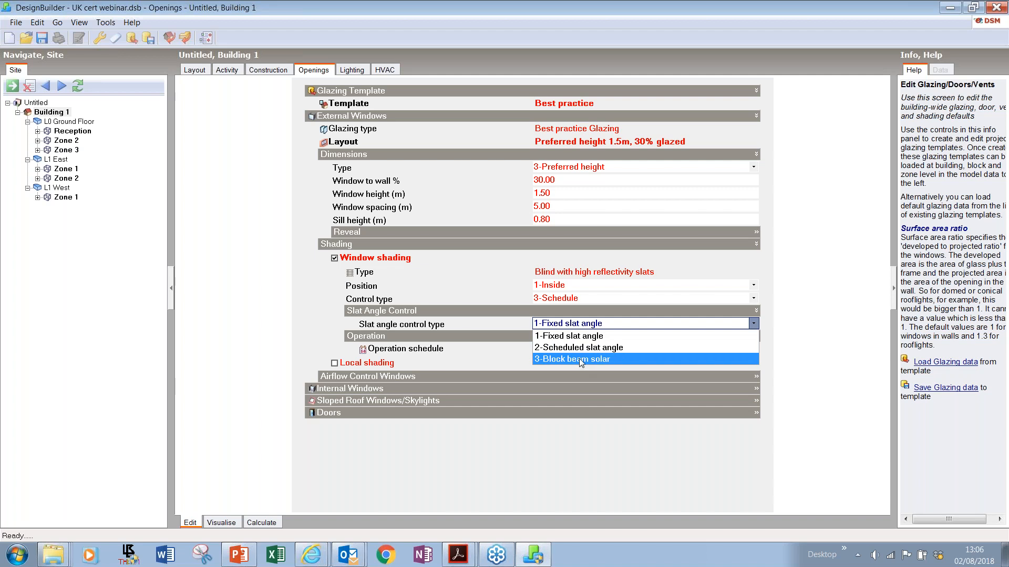
{"action": "left_click", "coordinate": [599, 324]}
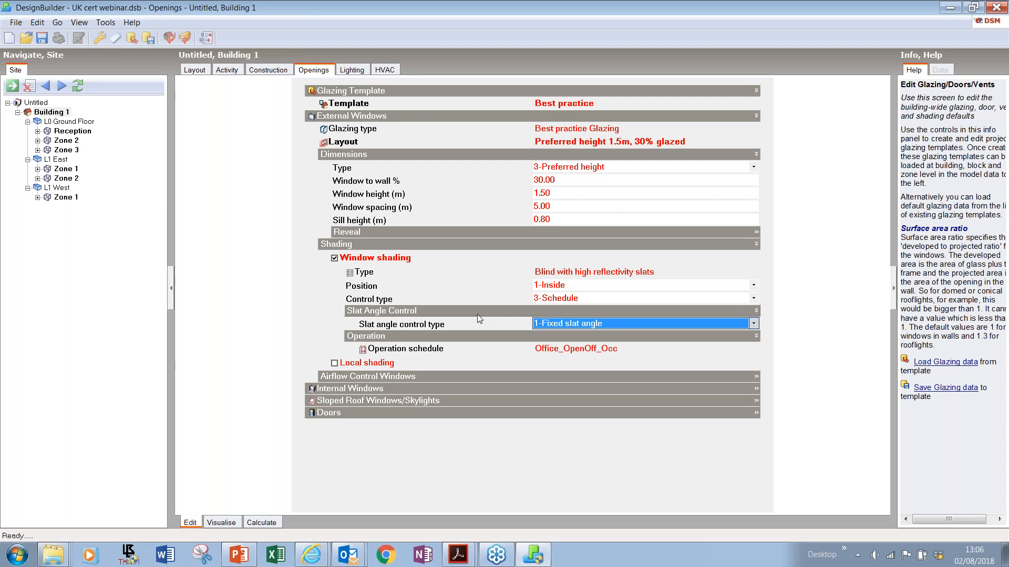
Inspect the hot water storage options of Building 1's Project DHW template, including Specify Loss, and discard the changes.
{"action": "left_click", "coordinate": [392, 72]}
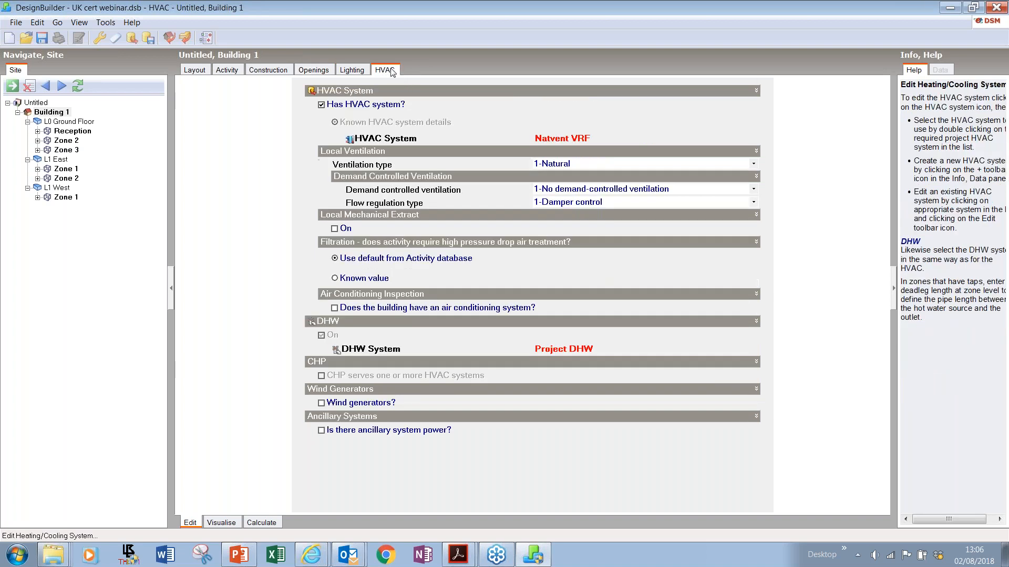
{"action": "left_click", "coordinate": [388, 350]}
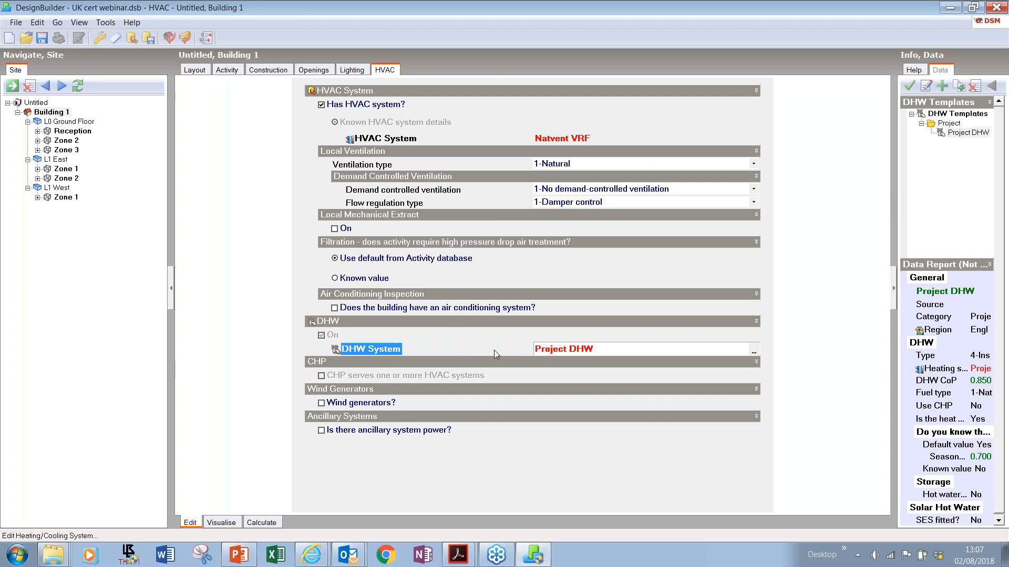
{"action": "left_click", "coordinate": [926, 87]}
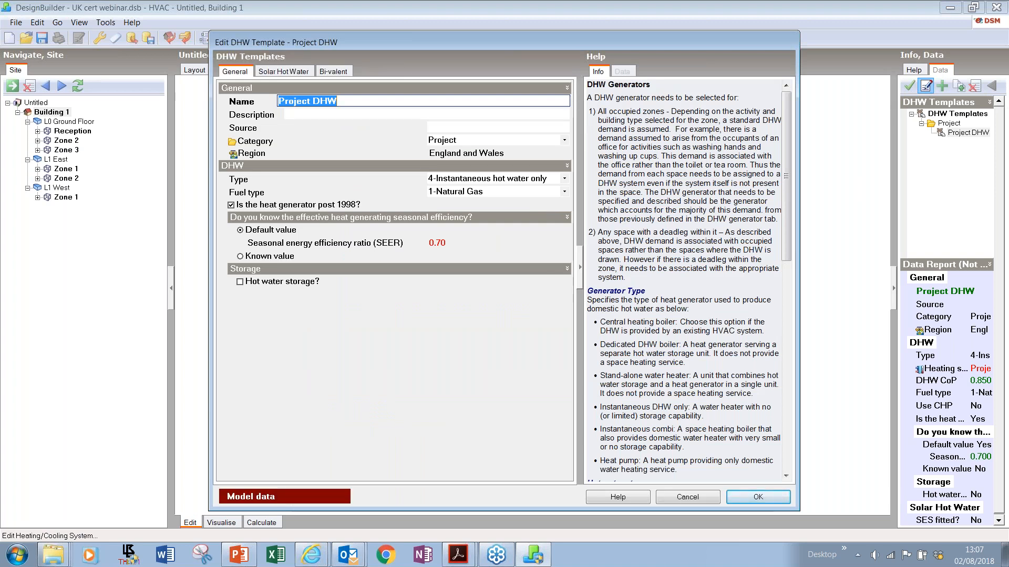
{"action": "left_click", "coordinate": [240, 282]}
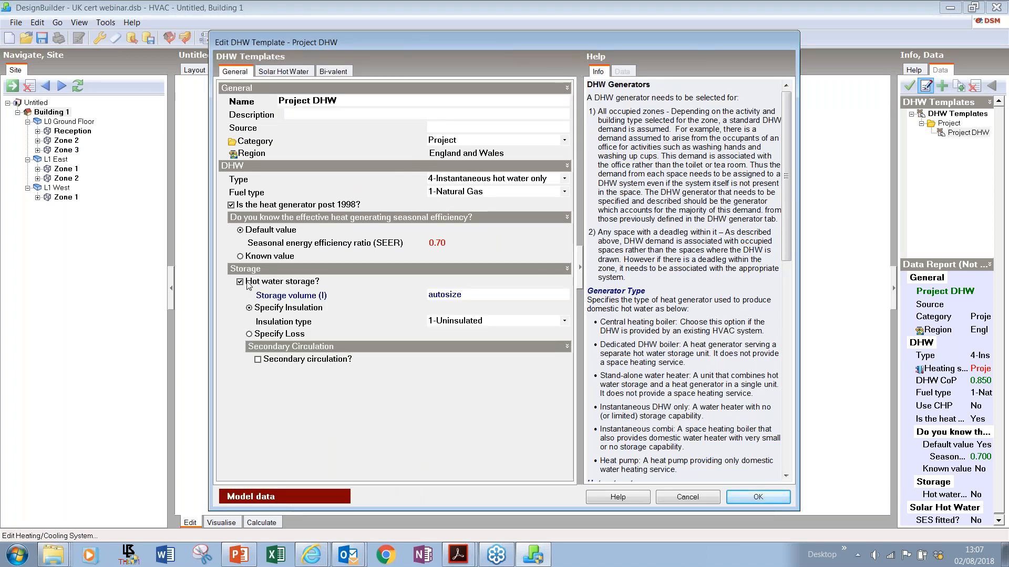
{"action": "left_click", "coordinate": [251, 334]}
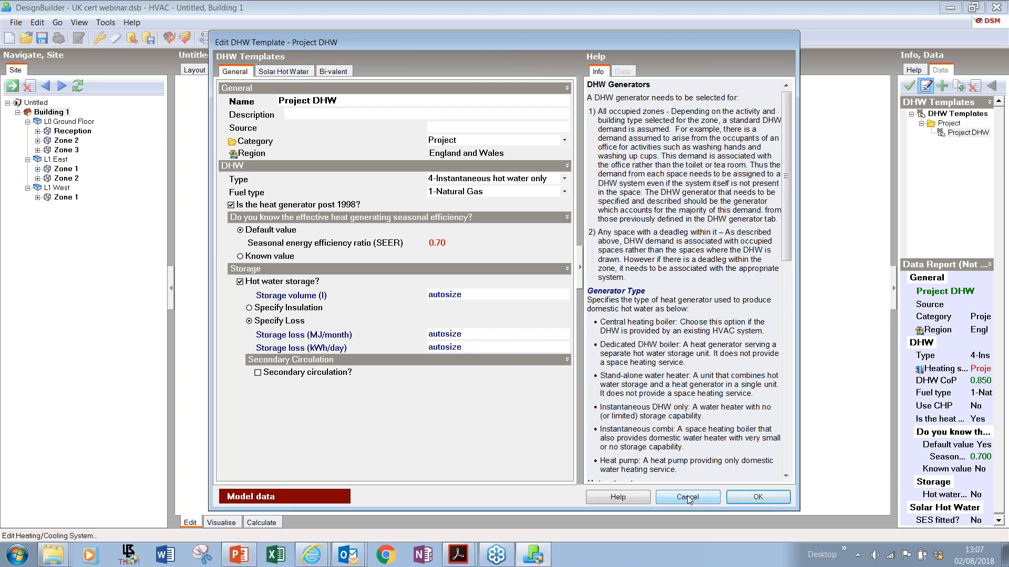
{"action": "left_click", "coordinate": [687, 498]}
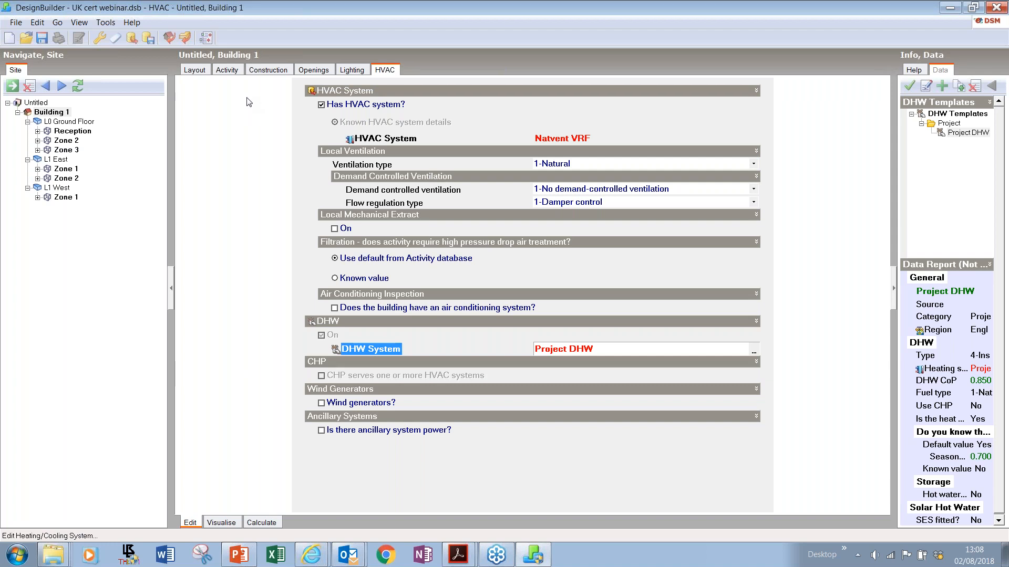
Start loading data from templates and include Activity data with the Toilet template.
{"action": "left_click", "coordinate": [129, 40]}
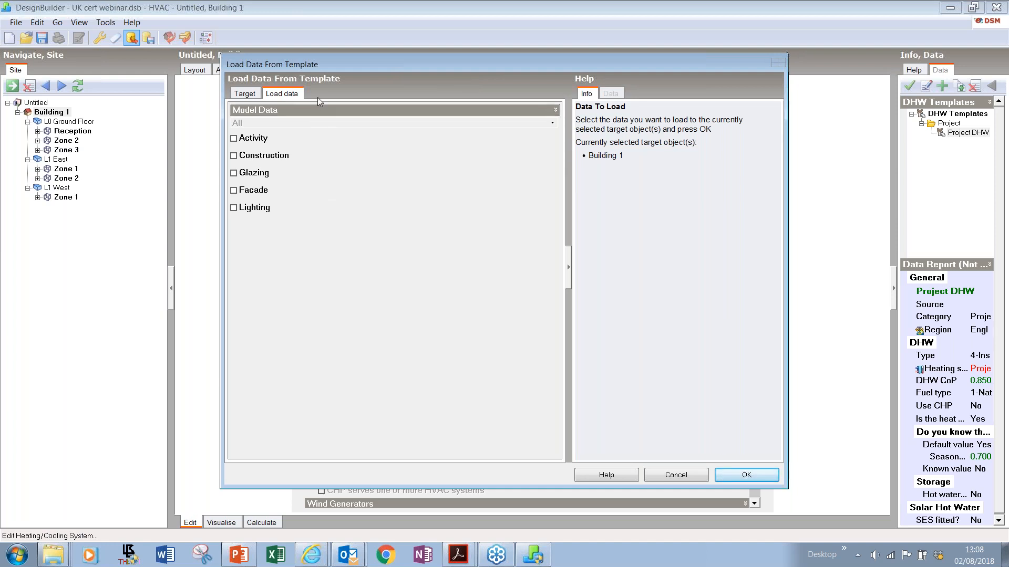
{"action": "left_click", "coordinate": [234, 138]}
{"action": "left_click", "coordinate": [338, 152]}
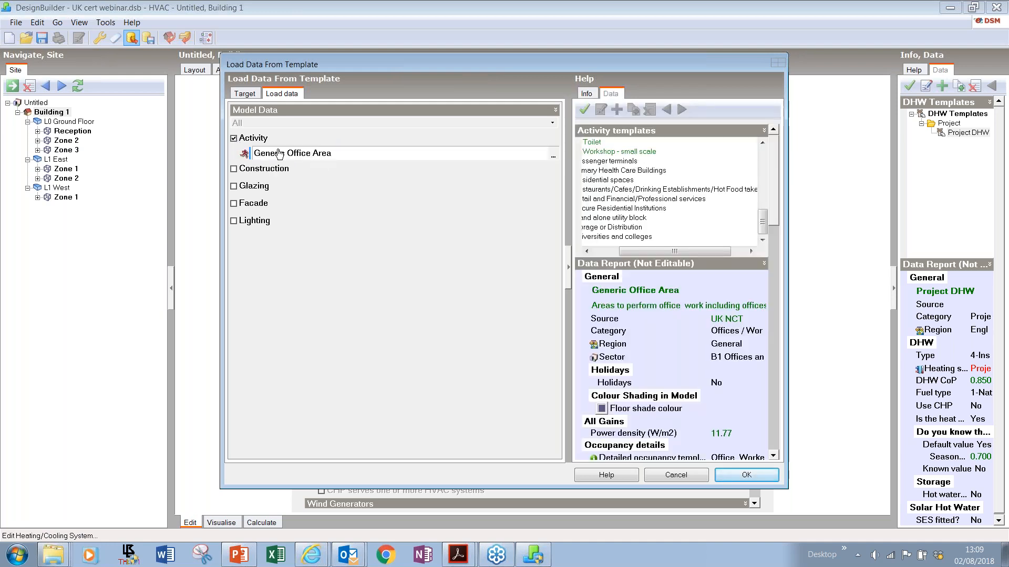
{"action": "left_click", "coordinate": [591, 143]}
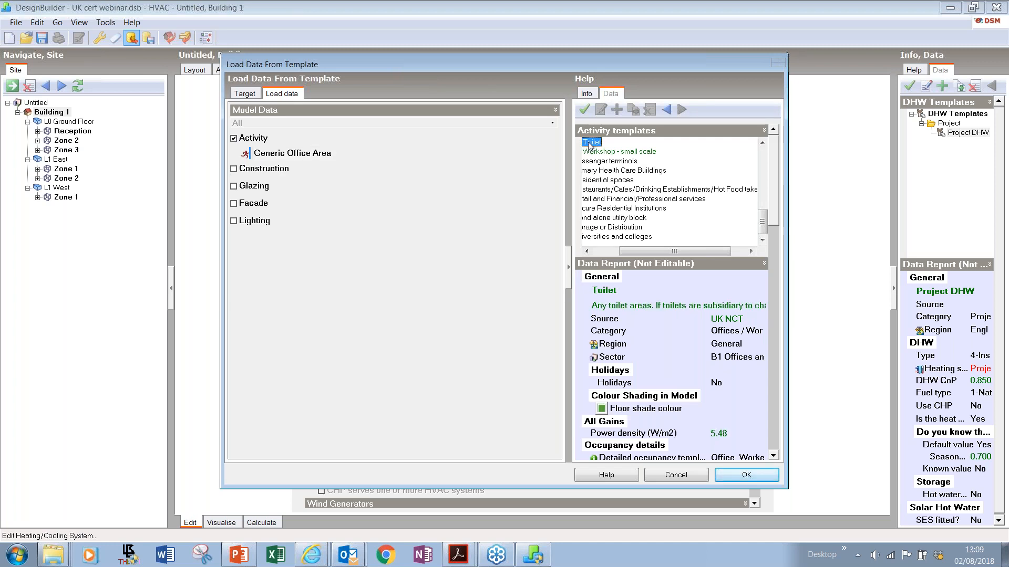
{"action": "left_click", "coordinate": [583, 110]}
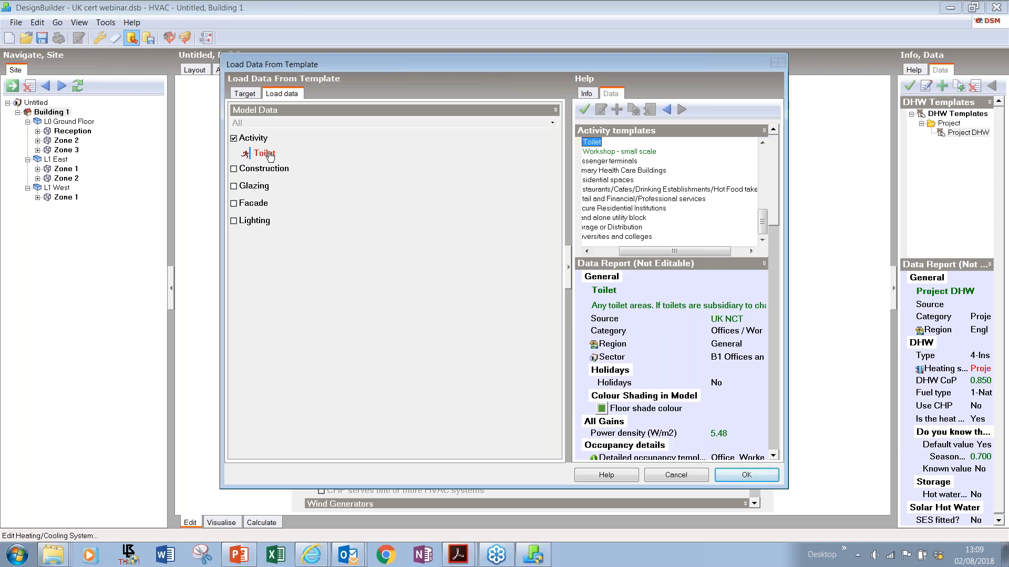
Include Glazing in the template data to load, using the Reference template from the Early Design category.
{"action": "left_click", "coordinate": [234, 187]}
{"action": "left_click", "coordinate": [267, 202]}
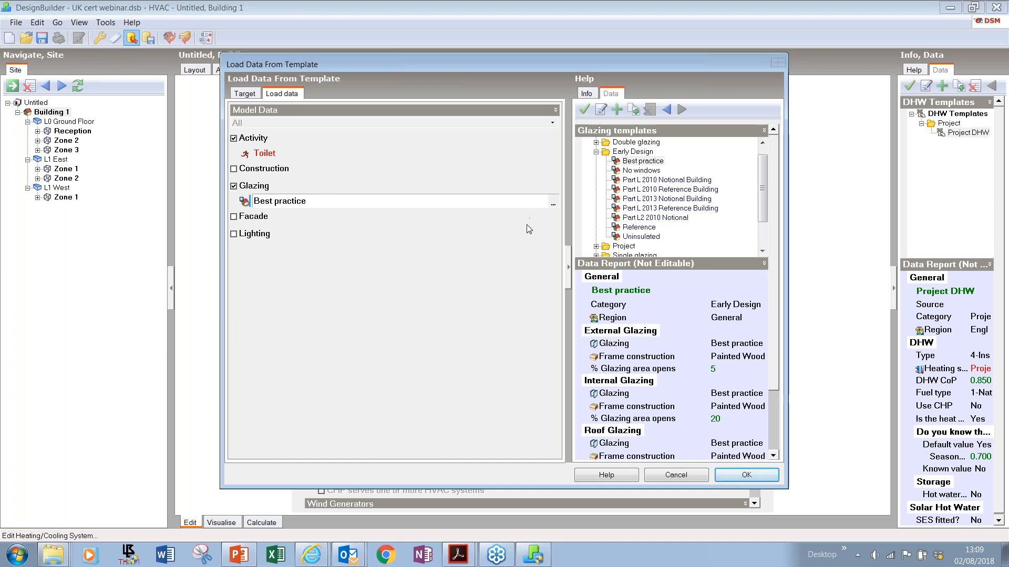
{"action": "left_click", "coordinate": [627, 228]}
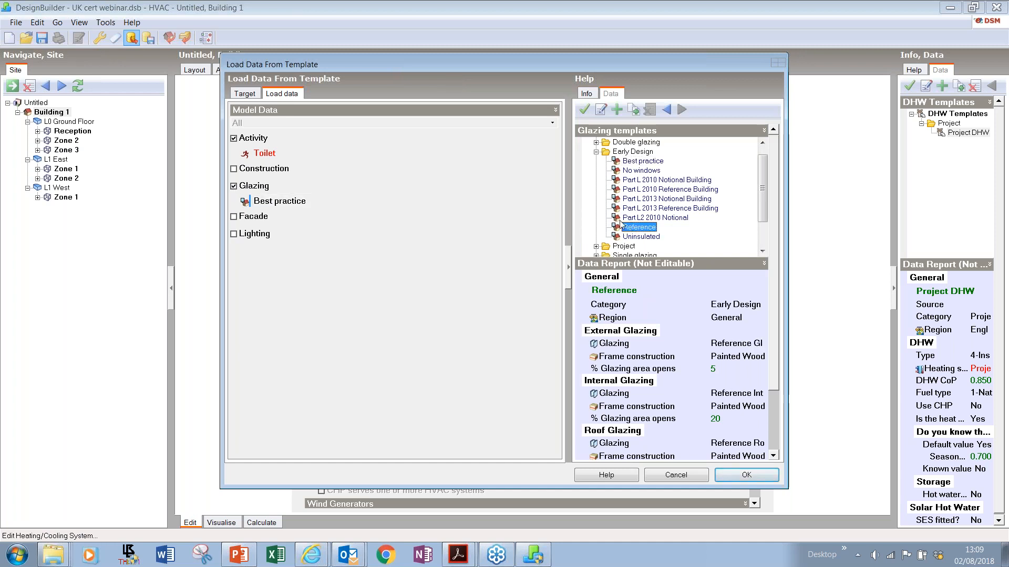
{"action": "left_click", "coordinate": [584, 110]}
Include Lighting in the template data to load, using the Fluorescent, compact (CFL) template.
{"action": "left_click", "coordinate": [234, 235]}
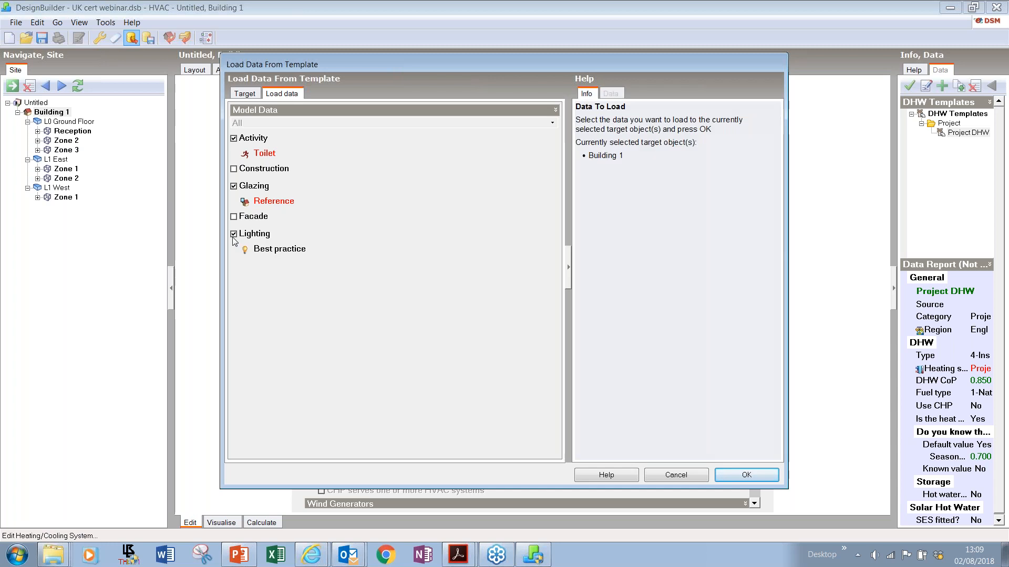
{"action": "left_click", "coordinate": [292, 248]}
{"action": "left_click_drag", "start_coordinate": [764, 173], "coordinate": [765, 170]}
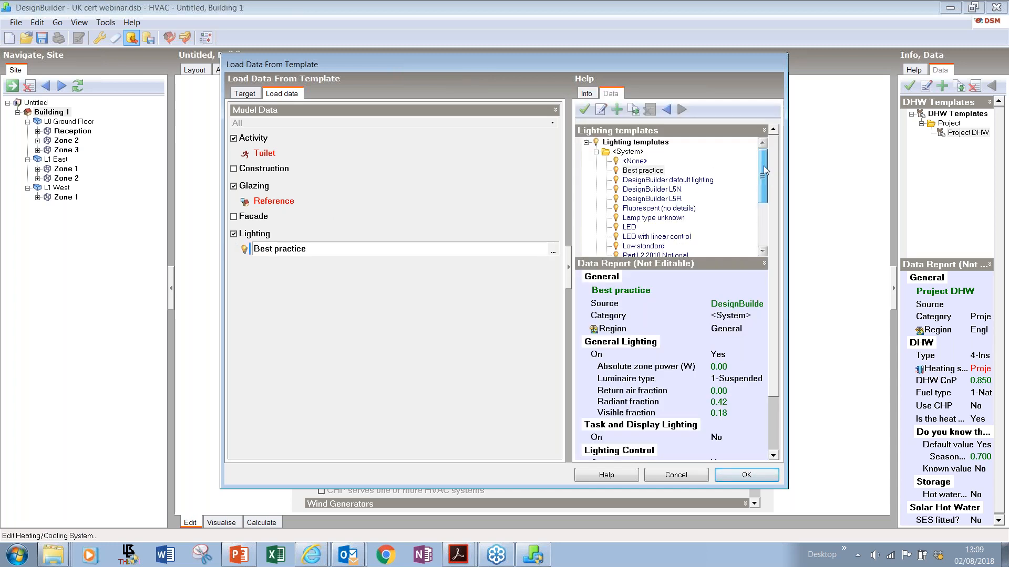
{"action": "left_click", "coordinate": [596, 151]}
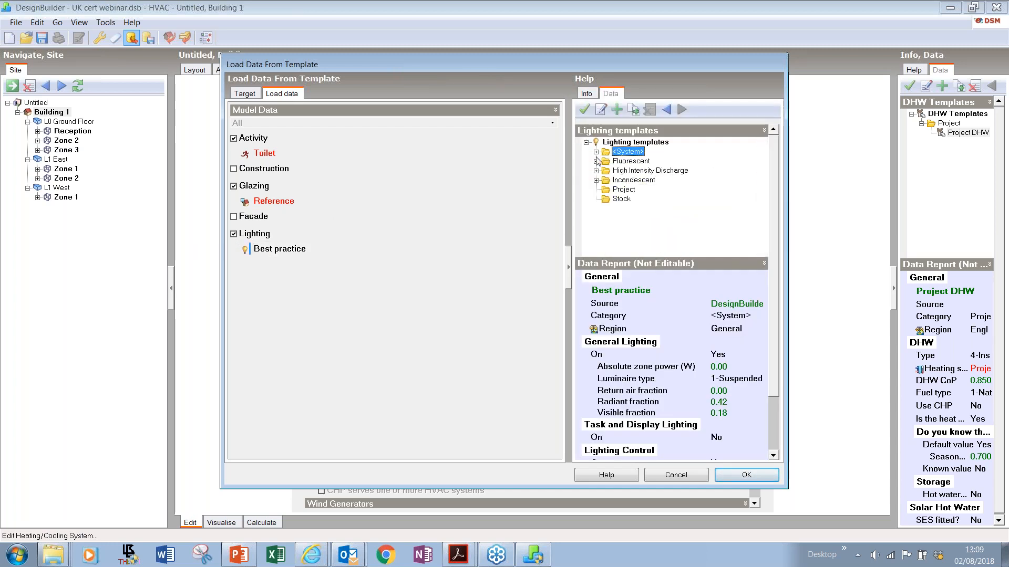
{"action": "left_click", "coordinate": [596, 161]}
{"action": "left_click", "coordinate": [665, 152]}
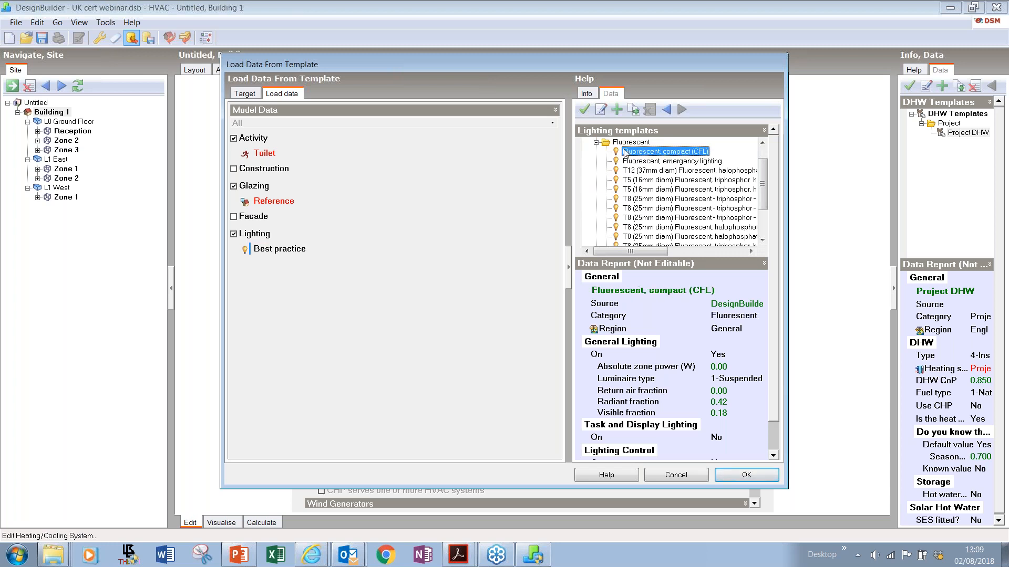
{"action": "left_click", "coordinate": [584, 109]}
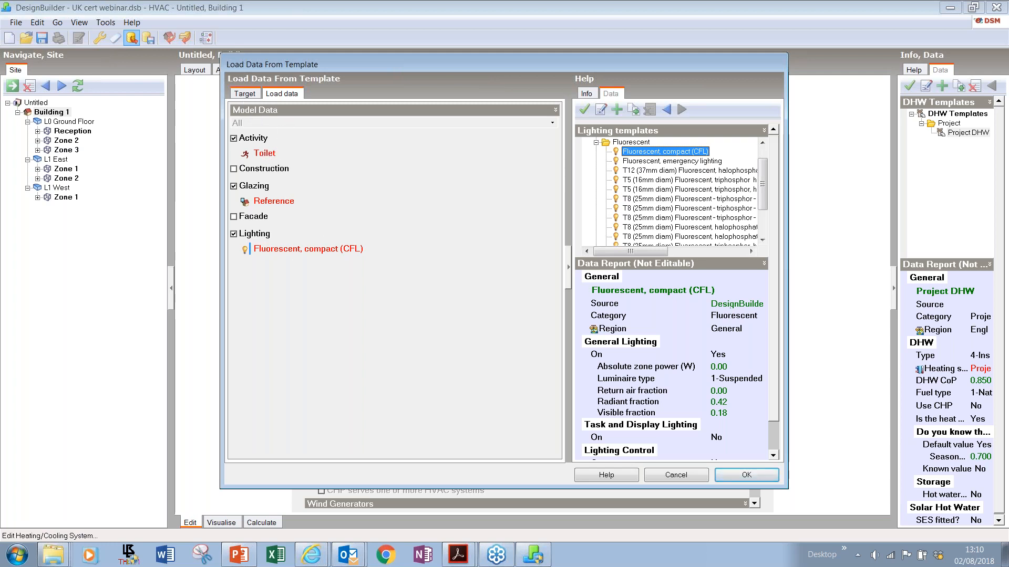
Replace Building 1 with L1 East's Zone 1 as the only target object and load the selected template data.
{"action": "left_click", "coordinate": [245, 94]}
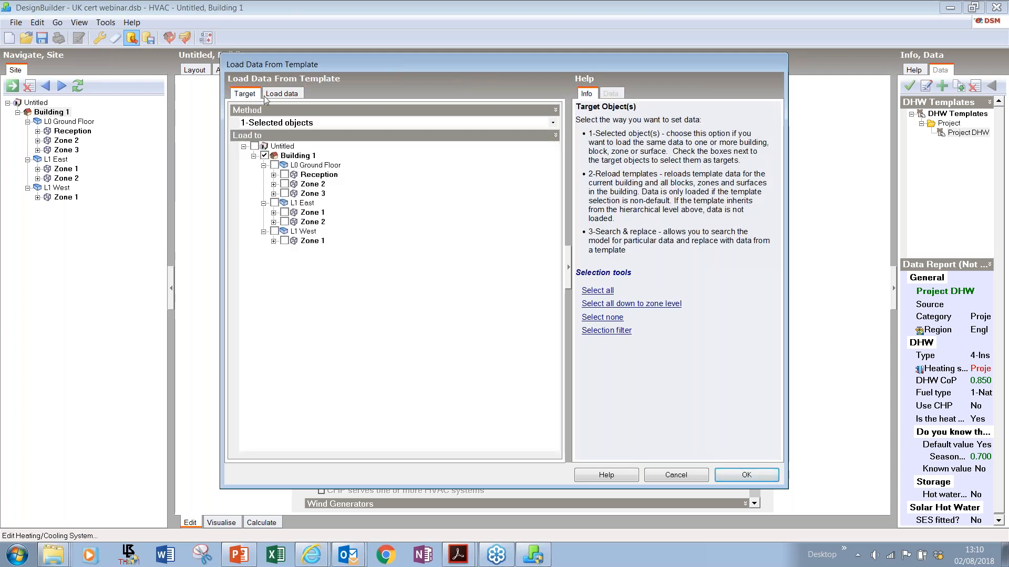
{"action": "left_click", "coordinate": [264, 155]}
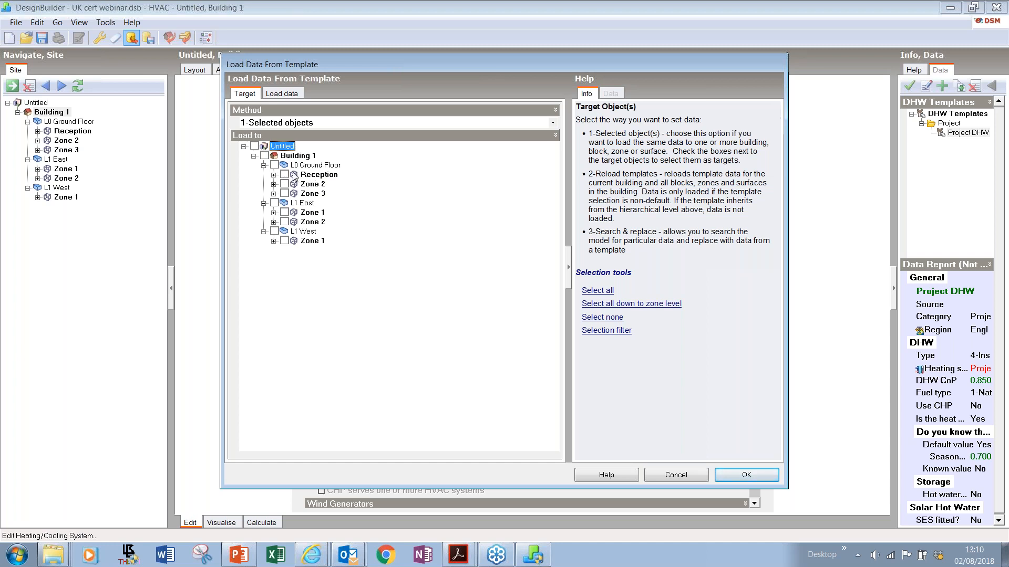
{"action": "left_click", "coordinate": [273, 175]}
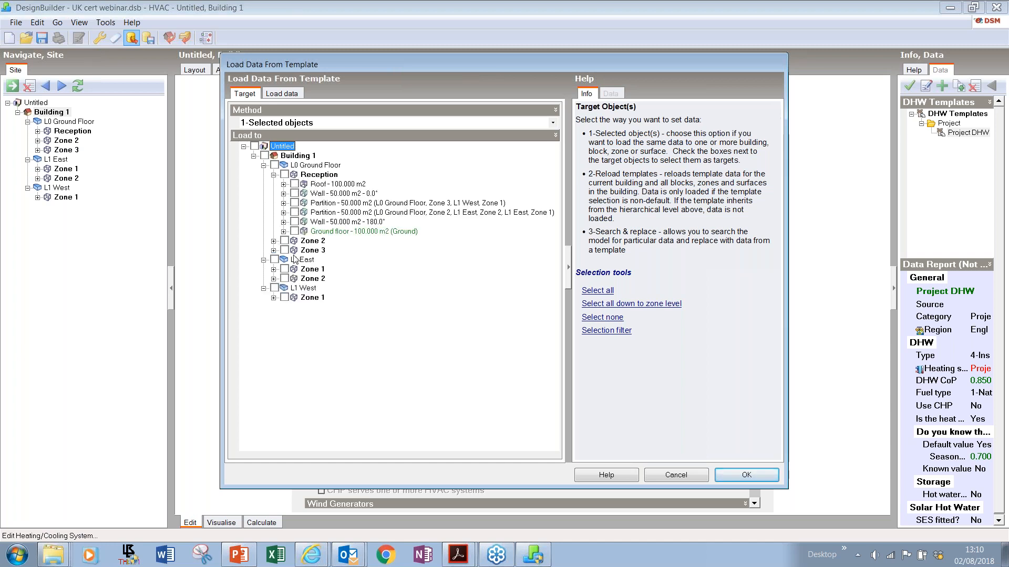
{"action": "left_click", "coordinate": [274, 175]}
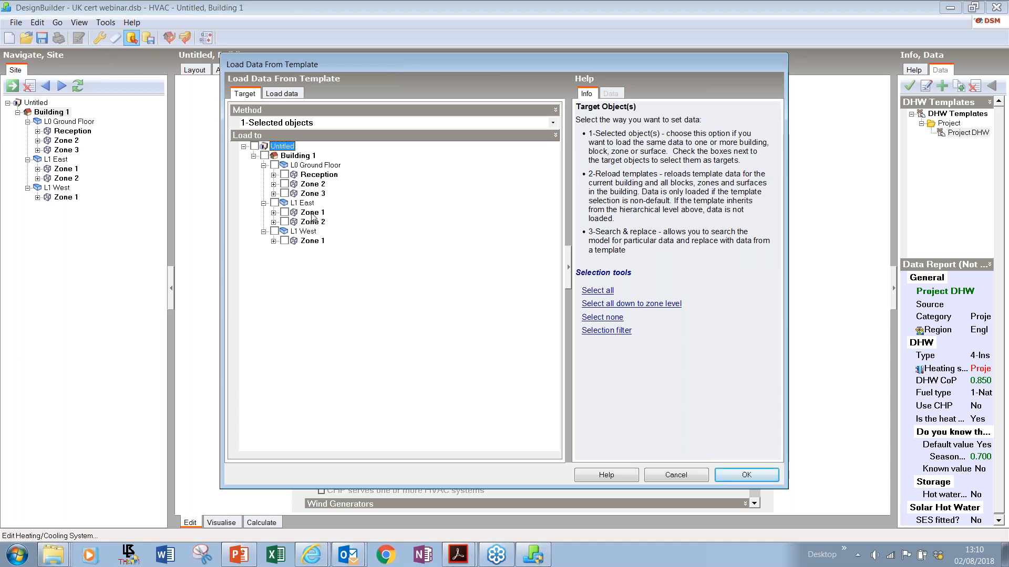
{"action": "left_click", "coordinate": [284, 212]}
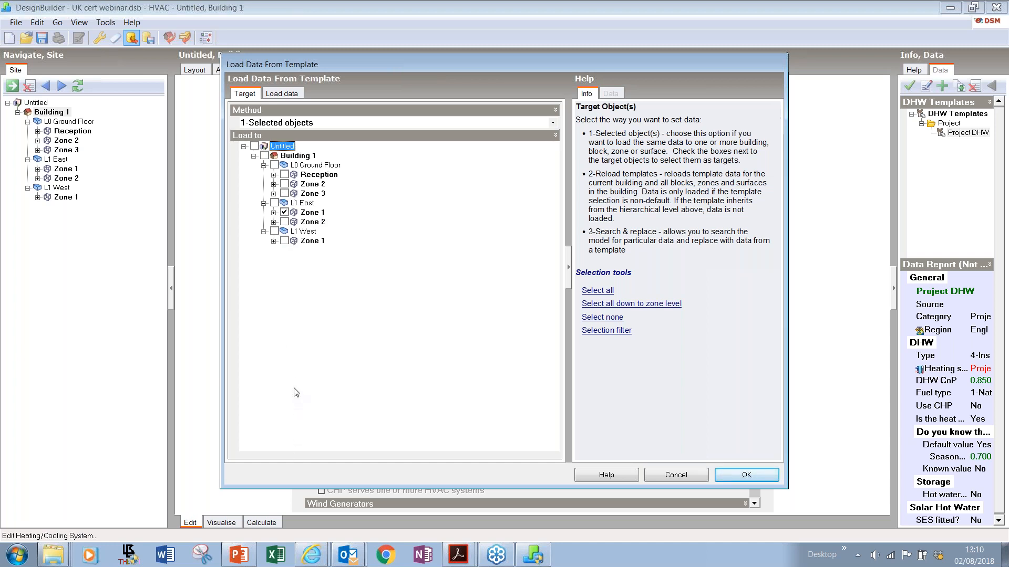
{"action": "left_click", "coordinate": [277, 96]}
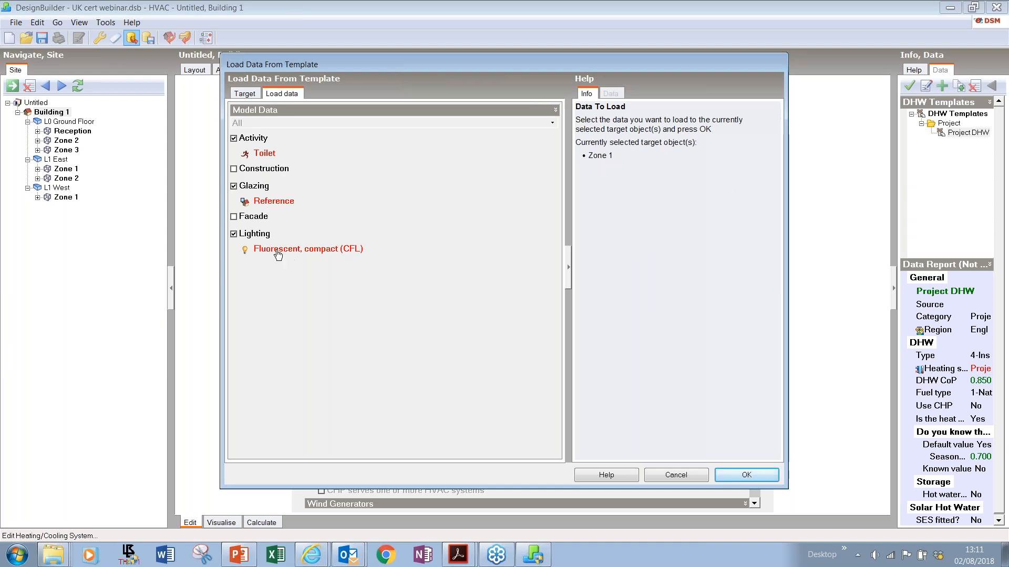
{"action": "left_click", "coordinate": [748, 475]}
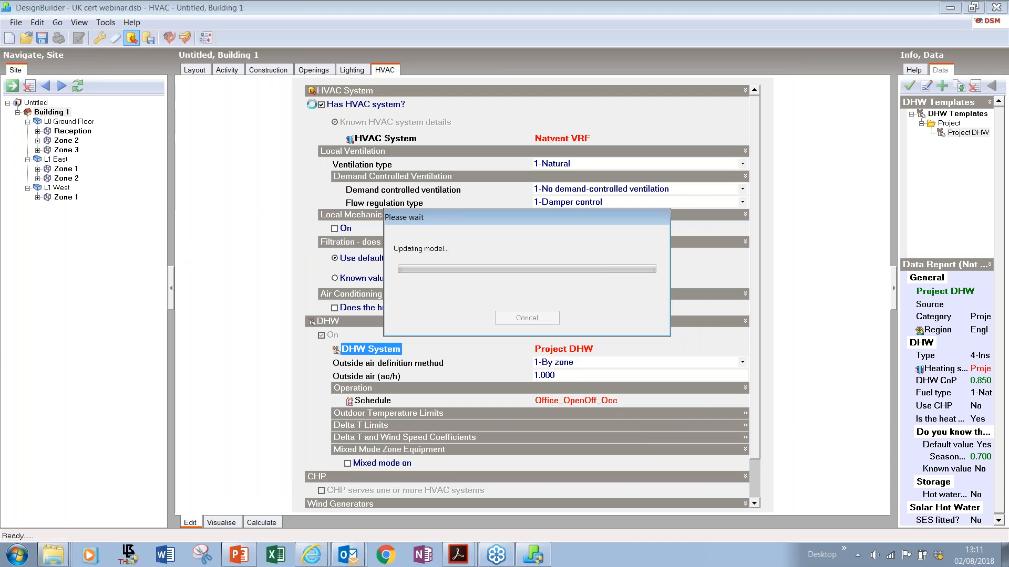
Check the activity data of Building 1, L1 East and its Zone 1, and that zone's glazing and lighting templates.
{"action": "left_click", "coordinate": [226, 71]}
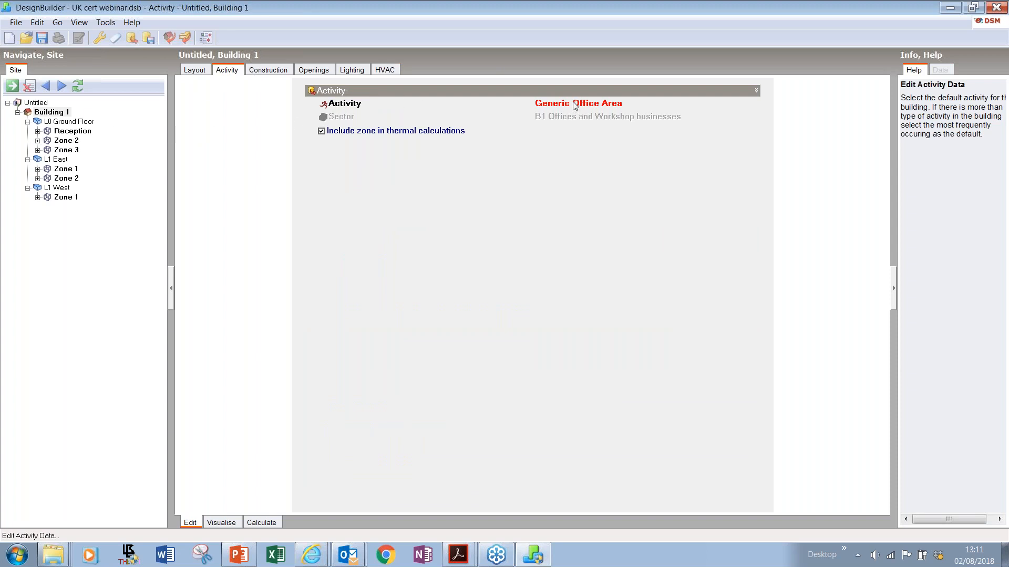
{"action": "left_click", "coordinate": [56, 159]}
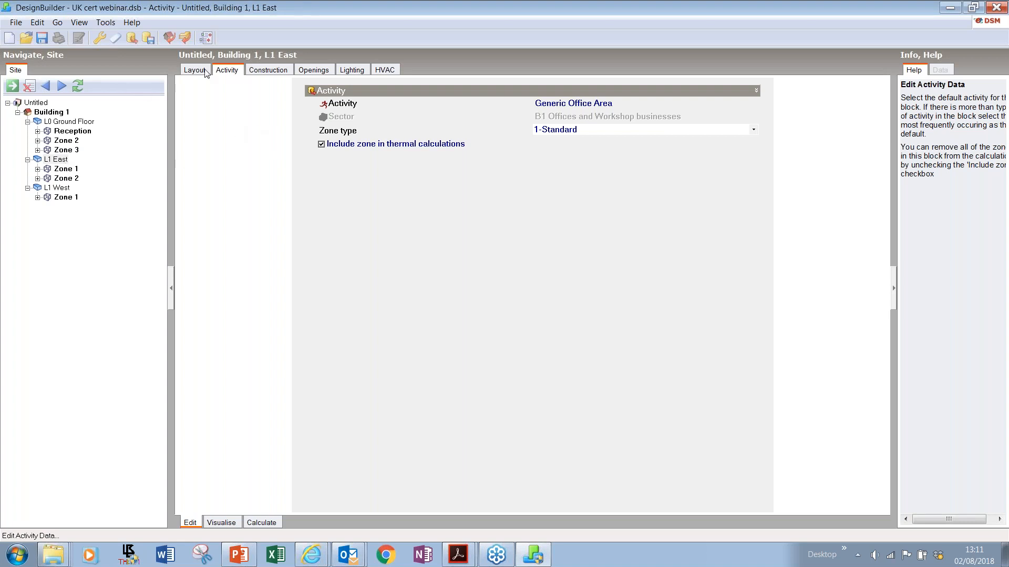
{"action": "left_click", "coordinate": [64, 168]}
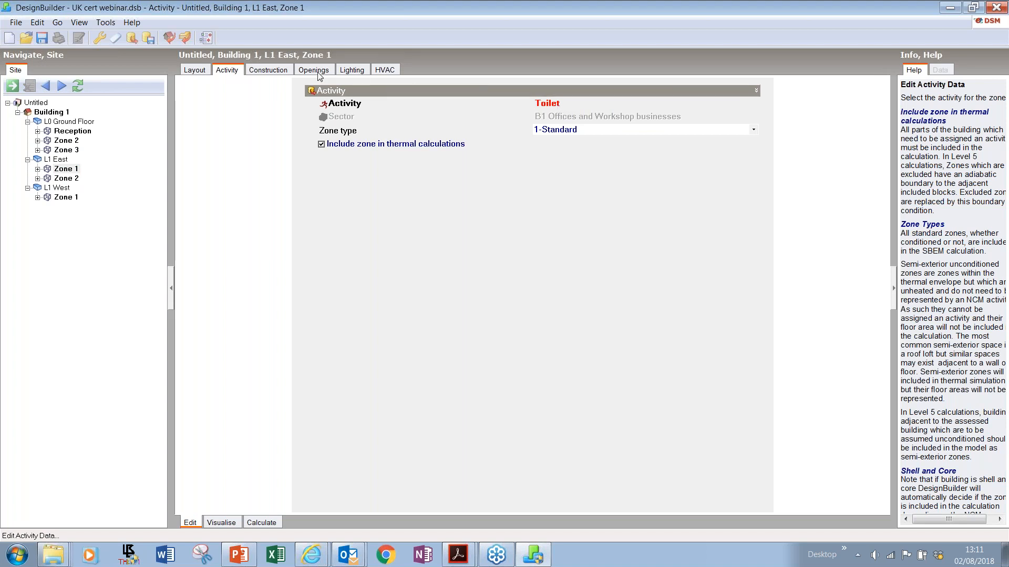
{"action": "left_click", "coordinate": [300, 72]}
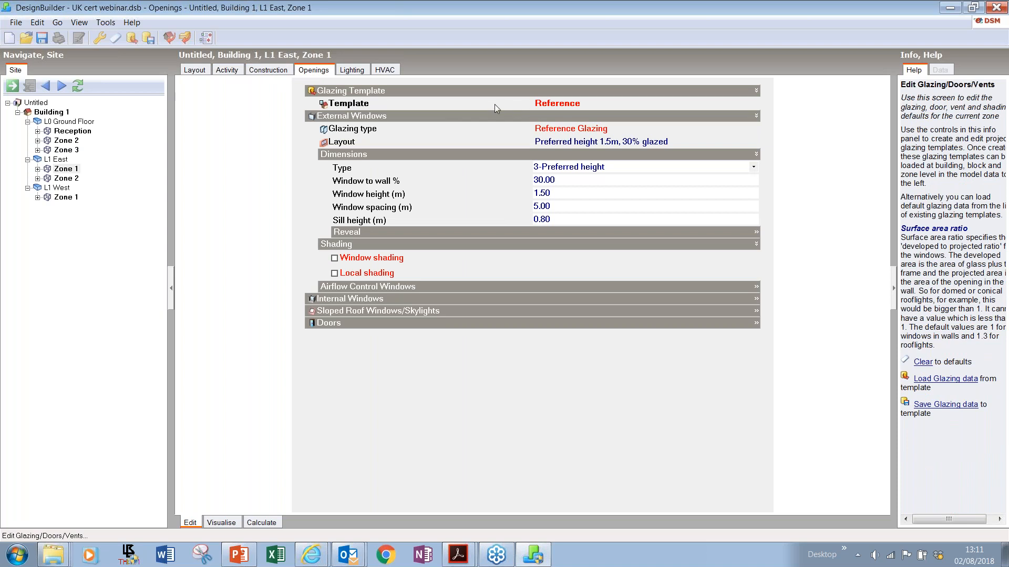
{"action": "left_click", "coordinate": [358, 73]}
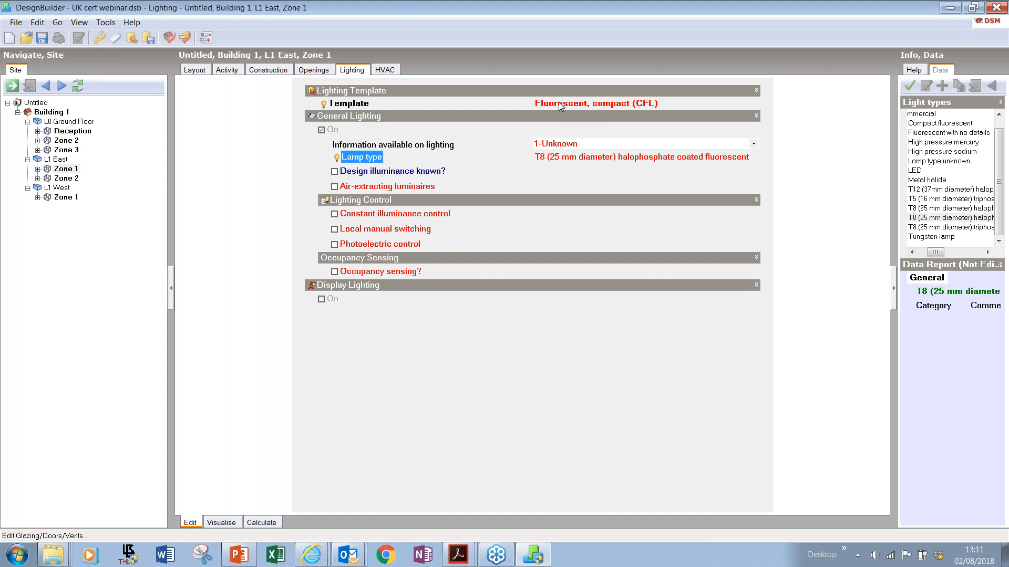
Review the project details in Building 1's model options without changing them.
{"action": "left_click", "coordinate": [60, 113]}
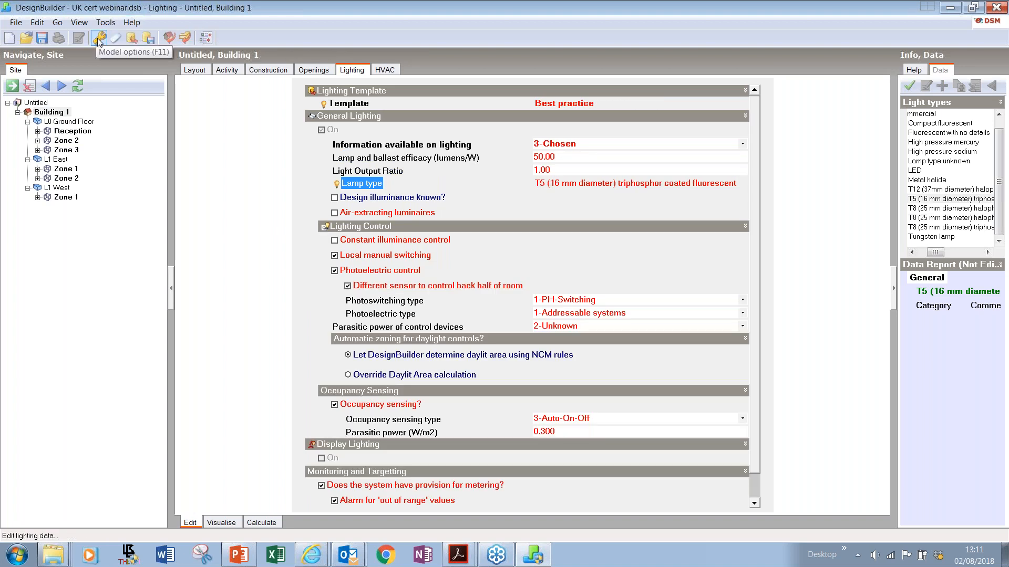
{"action": "left_click", "coordinate": [100, 40]}
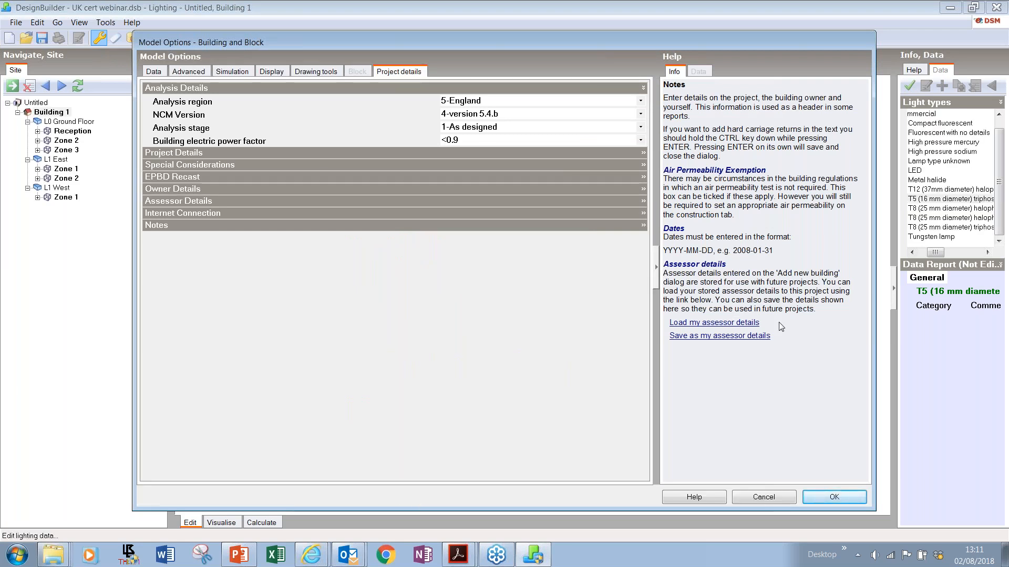
{"action": "left_click", "coordinate": [771, 497]}
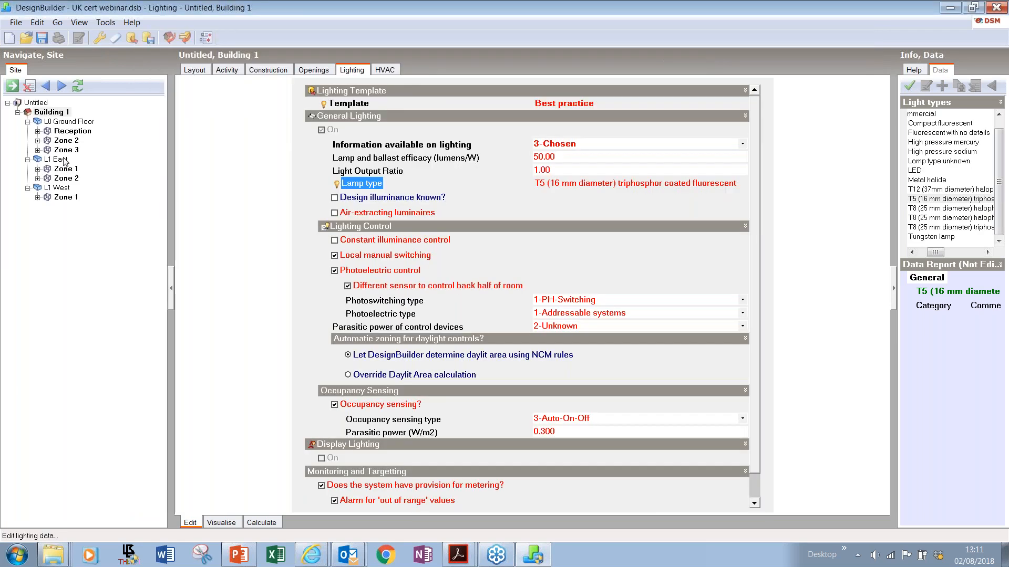
In the template data to load, exclude Lighting and include Glazing, using the Double glazing, clear, 1m overhang template.
{"action": "left_click", "coordinate": [131, 38]}
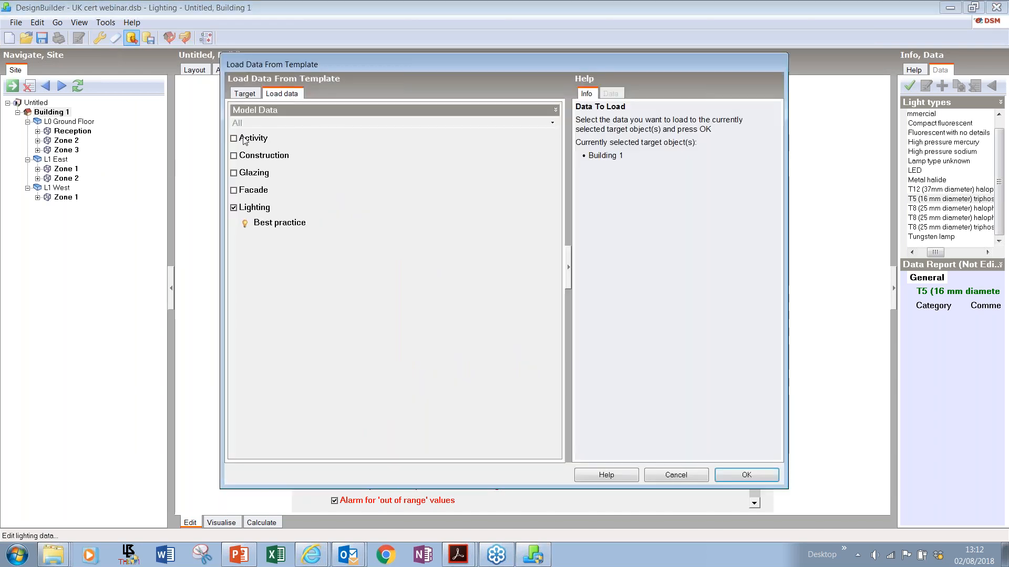
{"action": "left_click", "coordinate": [234, 208]}
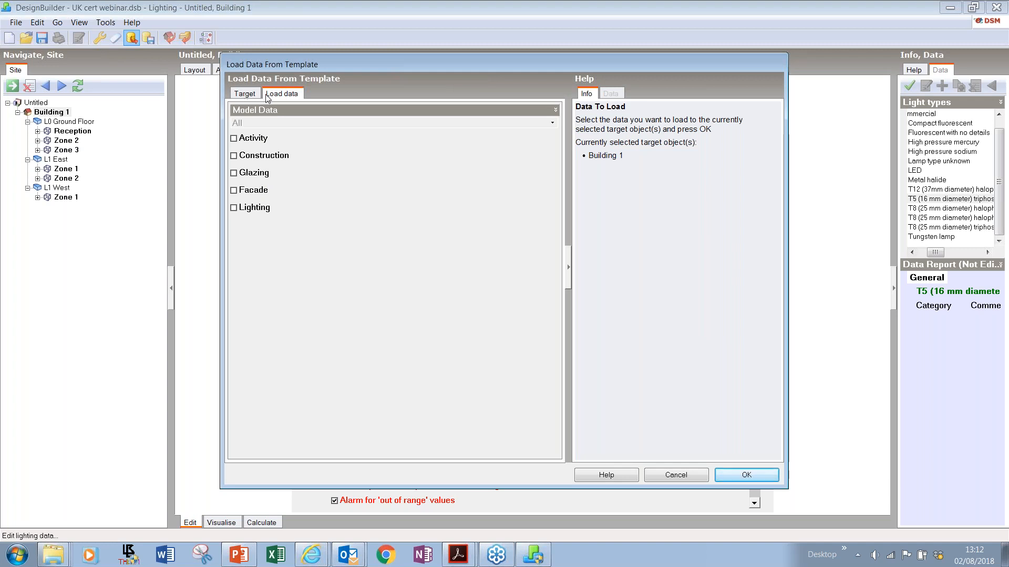
{"action": "left_click", "coordinate": [234, 173]}
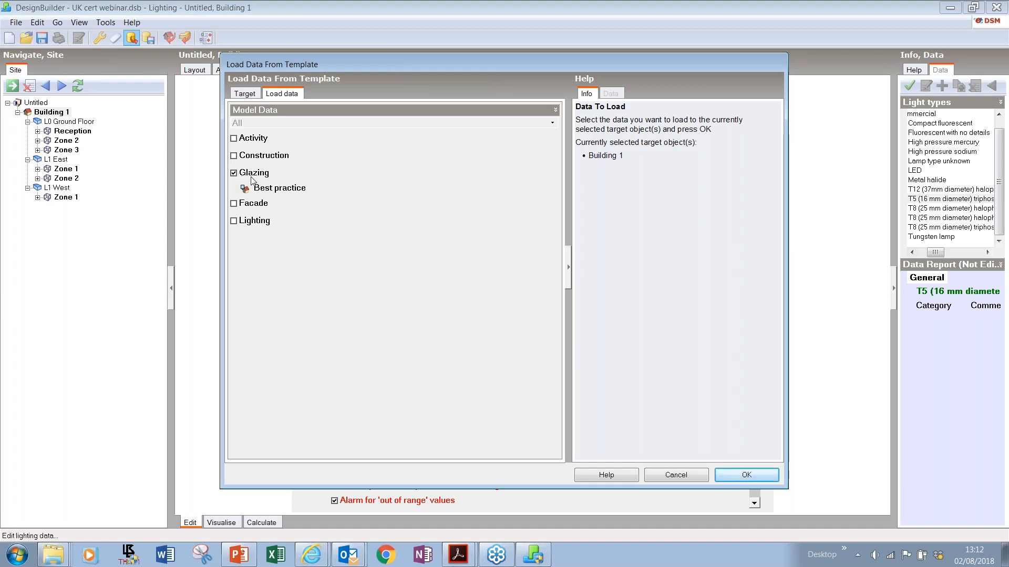
{"action": "left_click", "coordinate": [279, 191]}
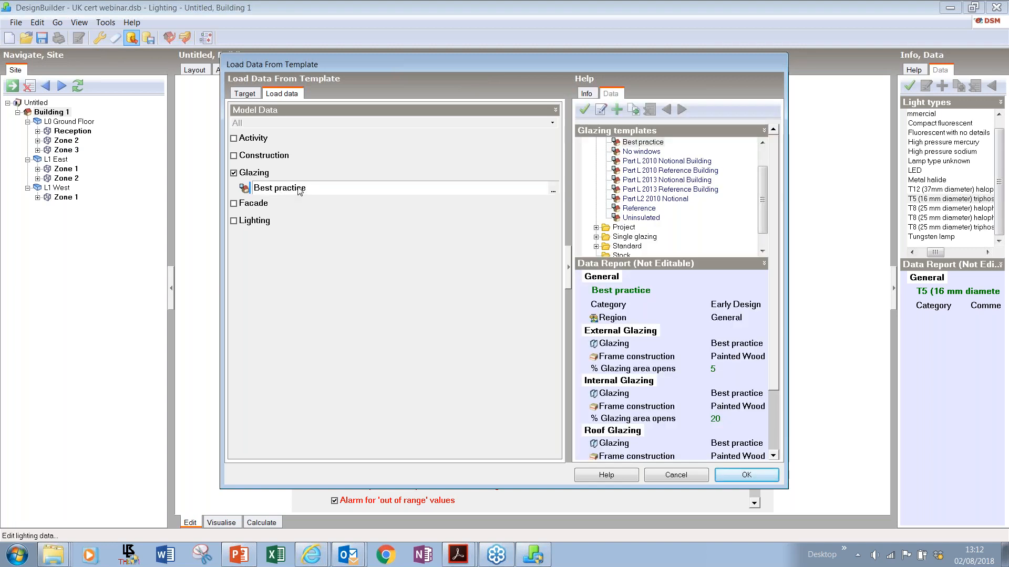
{"action": "left_click_drag", "start_coordinate": [762, 218], "coordinate": [765, 173]}
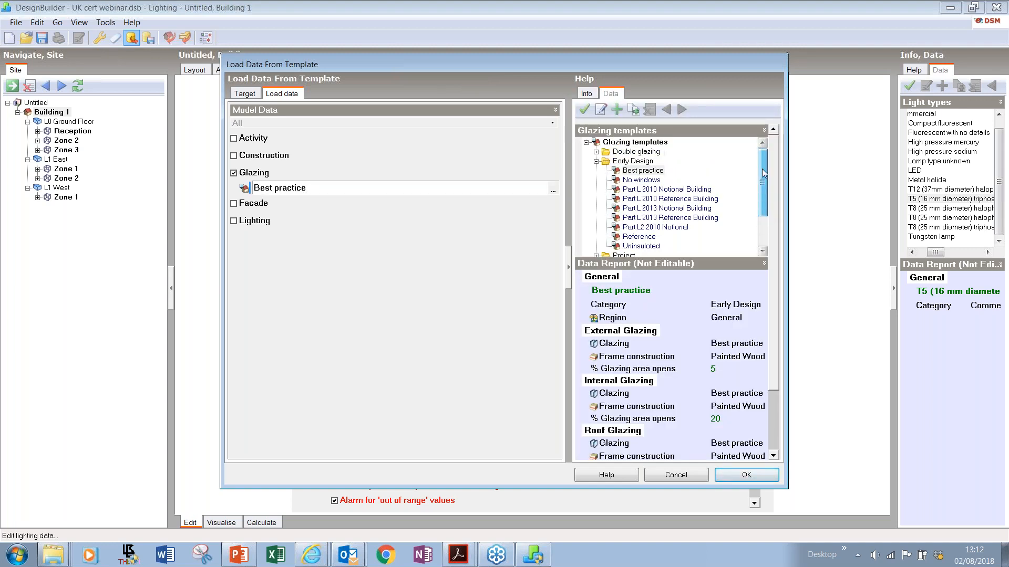
{"action": "left_click", "coordinate": [597, 151]}
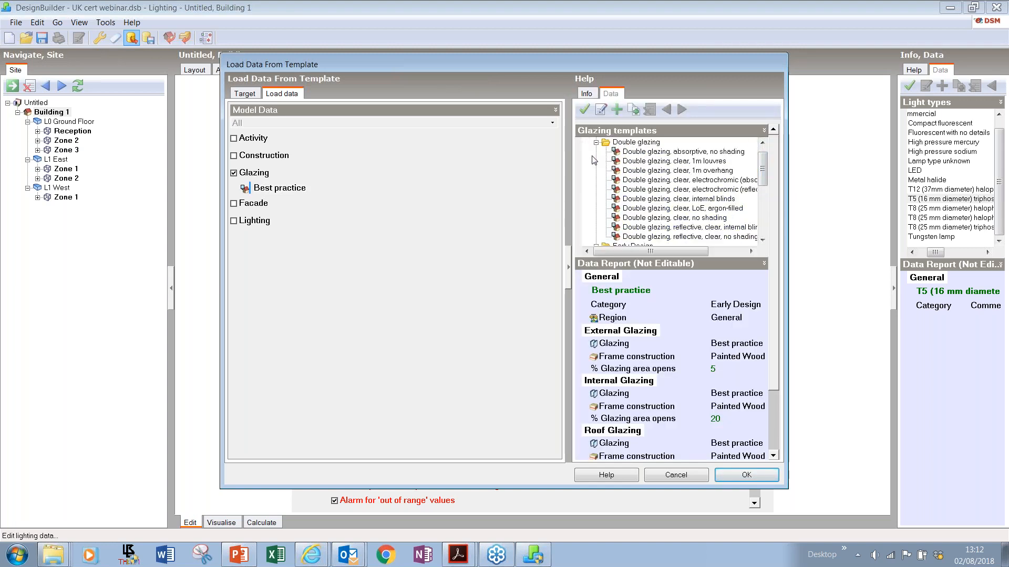
{"action": "left_click", "coordinate": [644, 171]}
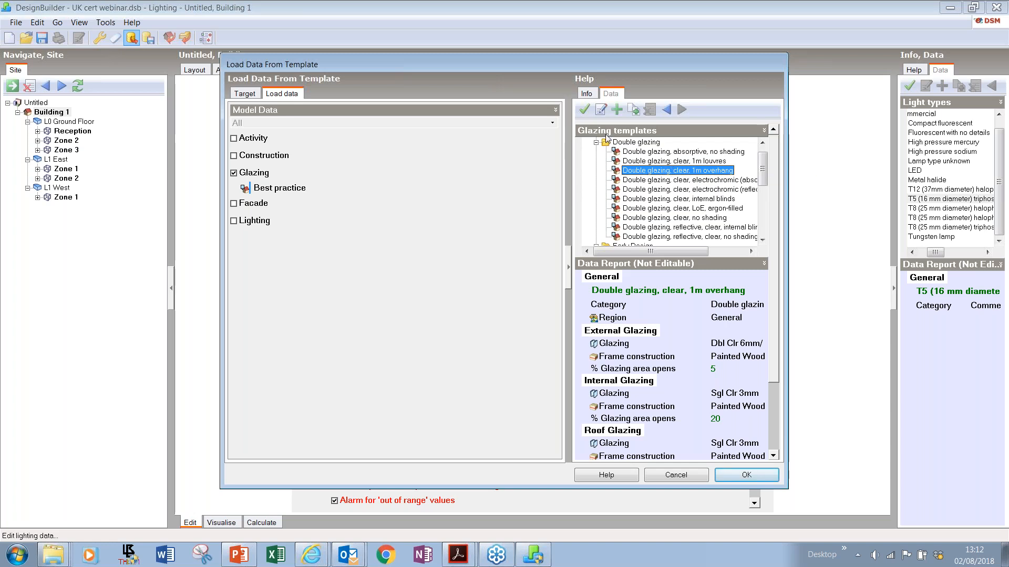
{"action": "left_click", "coordinate": [584, 110]}
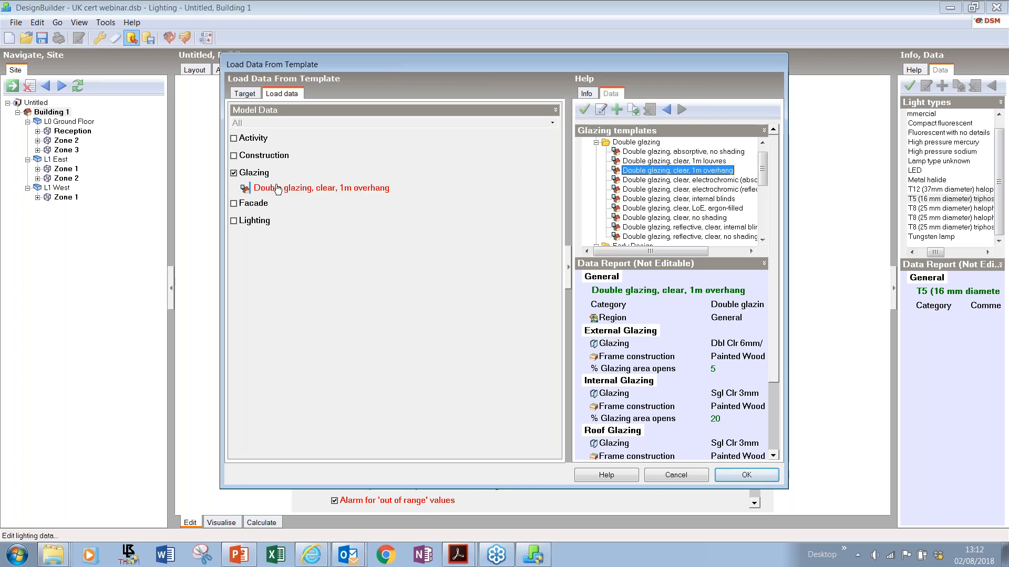
Replace the Building 1 target with external openings filtered to orientation 150 to 210° and slope 90°, and load the glazing template data.
{"action": "left_click", "coordinate": [250, 97]}
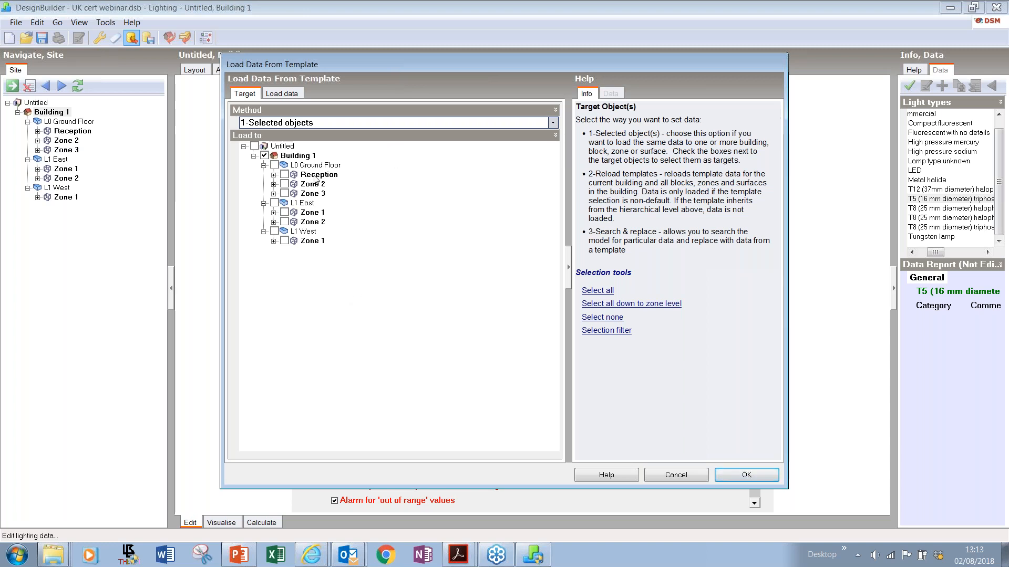
{"action": "left_click", "coordinate": [265, 155]}
{"action": "left_click", "coordinate": [264, 155]}
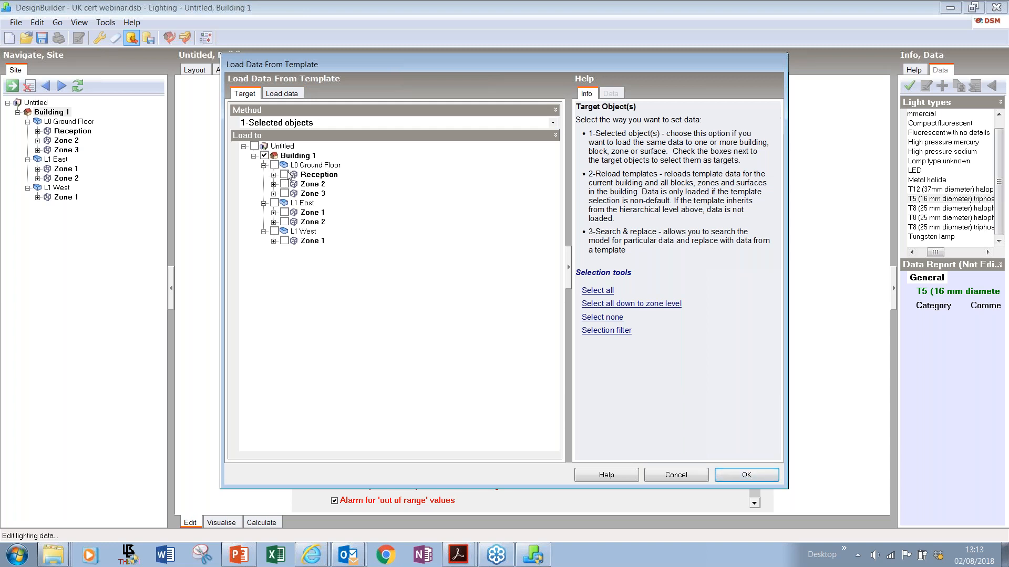
{"action": "left_click", "coordinate": [265, 155]}
{"action": "left_click", "coordinate": [603, 331]}
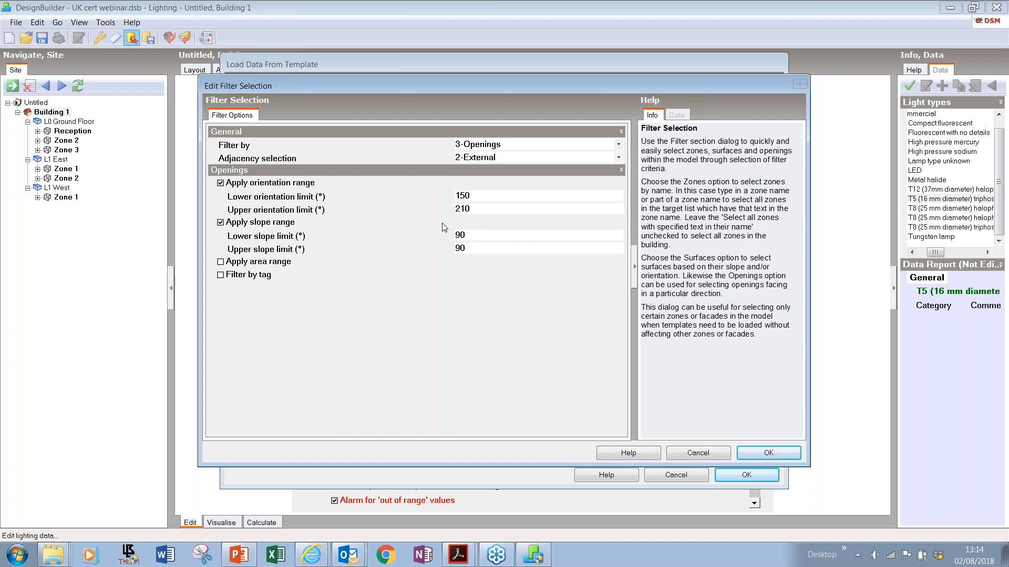
{"action": "left_click", "coordinate": [768, 454]}
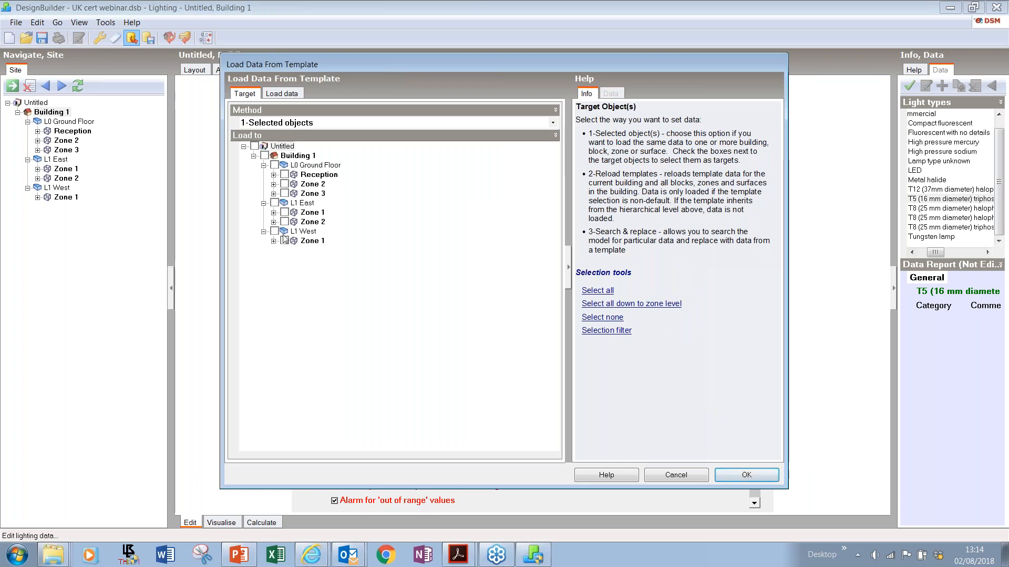
{"action": "left_click", "coordinate": [281, 94]}
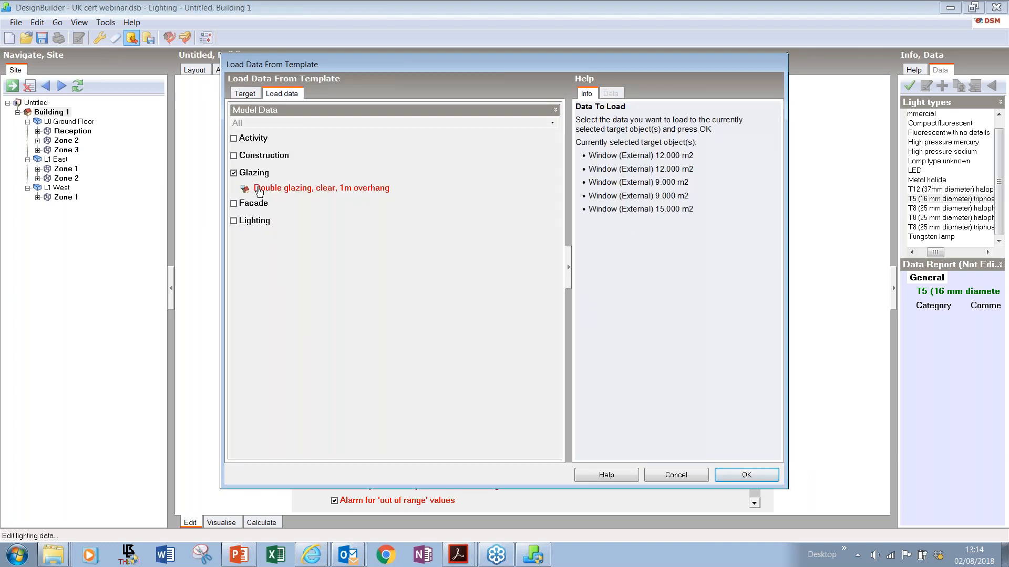
{"action": "left_click", "coordinate": [746, 475]}
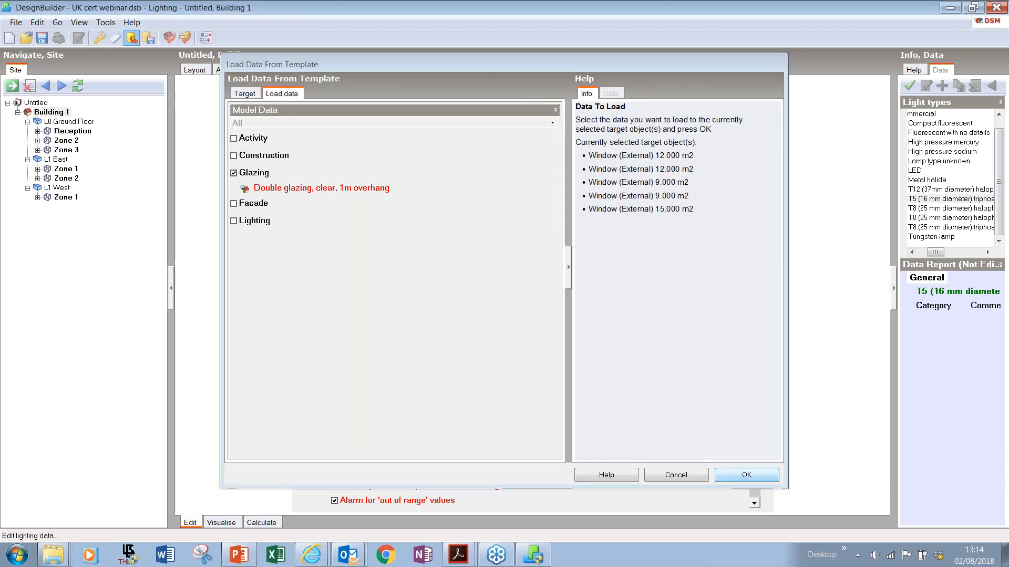
Examine the overhangs on the end-wall windows in Building 1's layout model.
{"action": "left_click", "coordinate": [194, 70]}
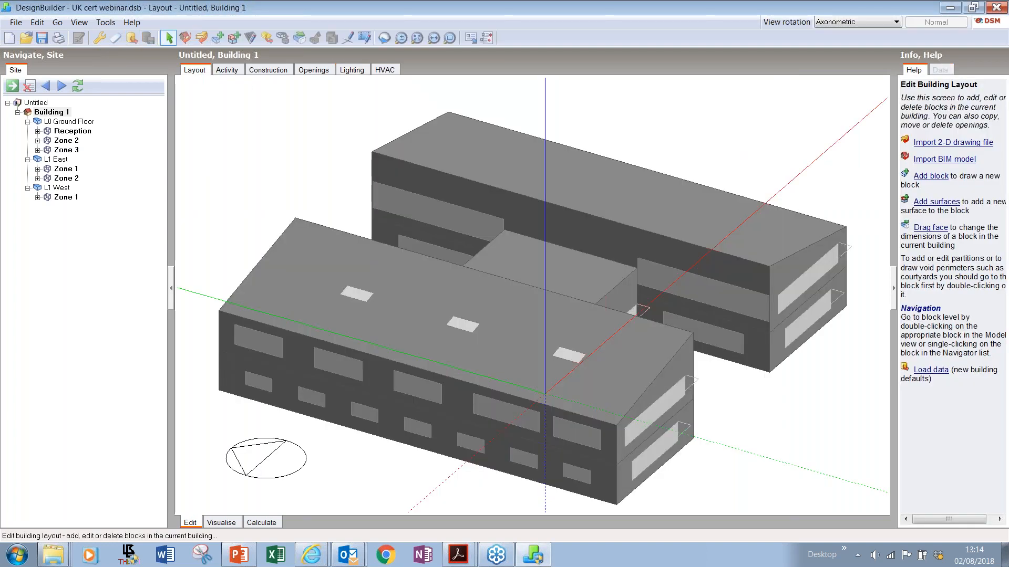
{"action": "scroll", "coordinate": [431, 217], "scroll_direction": "down", "scroll_amount": 3}
{"action": "scroll", "coordinate": [625, 332], "scroll_direction": "up", "scroll_amount": 2}
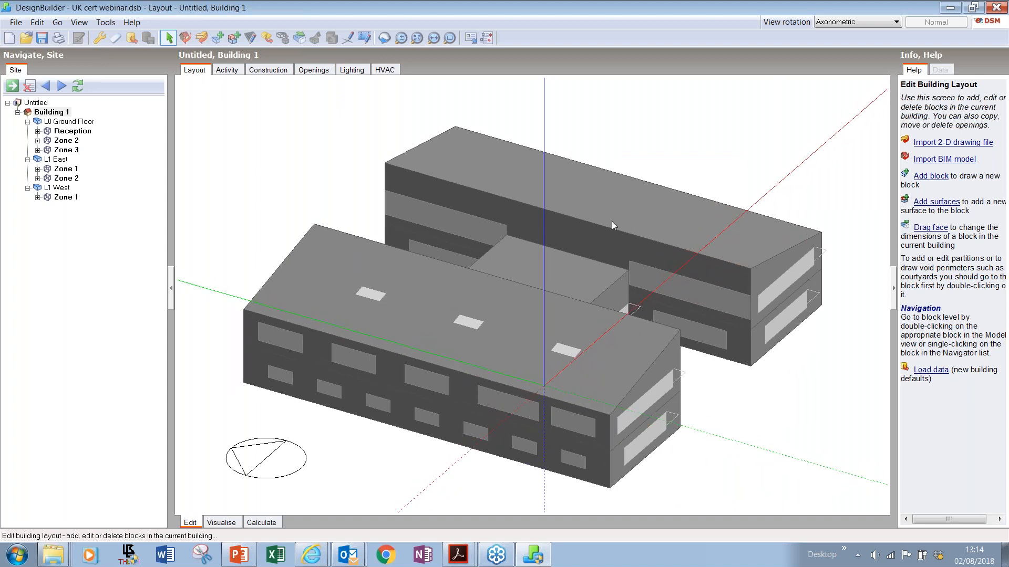
{"action": "left_click", "coordinate": [449, 38]}
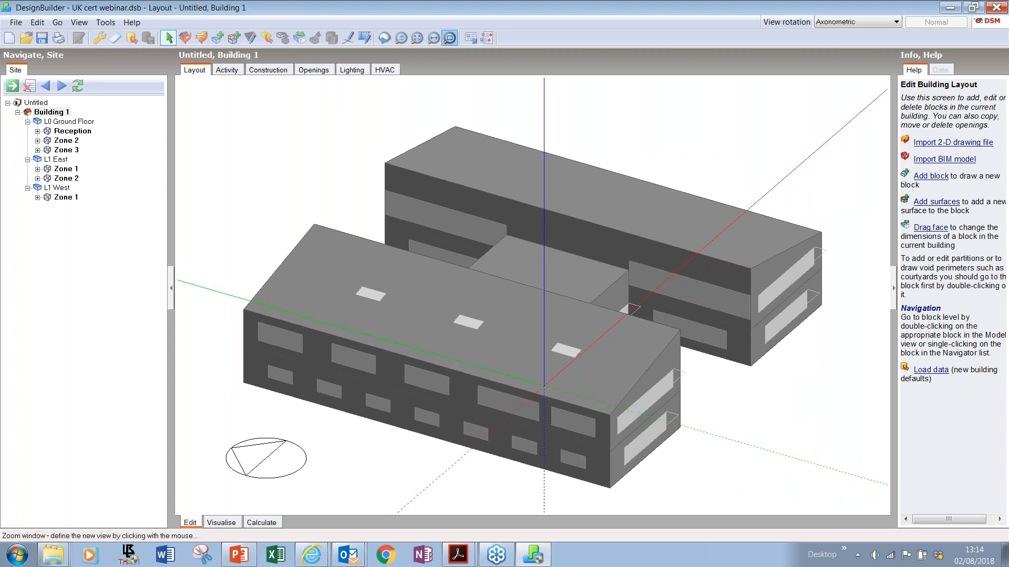
{"action": "left_click_drag", "start_coordinate": [618, 486], "coordinate": [845, 218]}
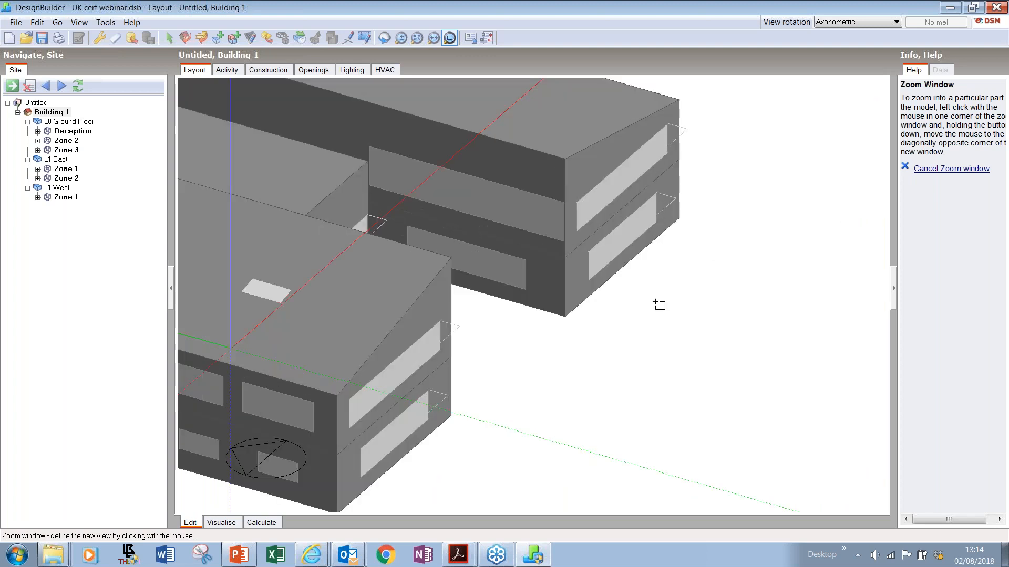
{"action": "scroll", "coordinate": [659, 305], "scroll_direction": "down", "scroll_amount": 5}
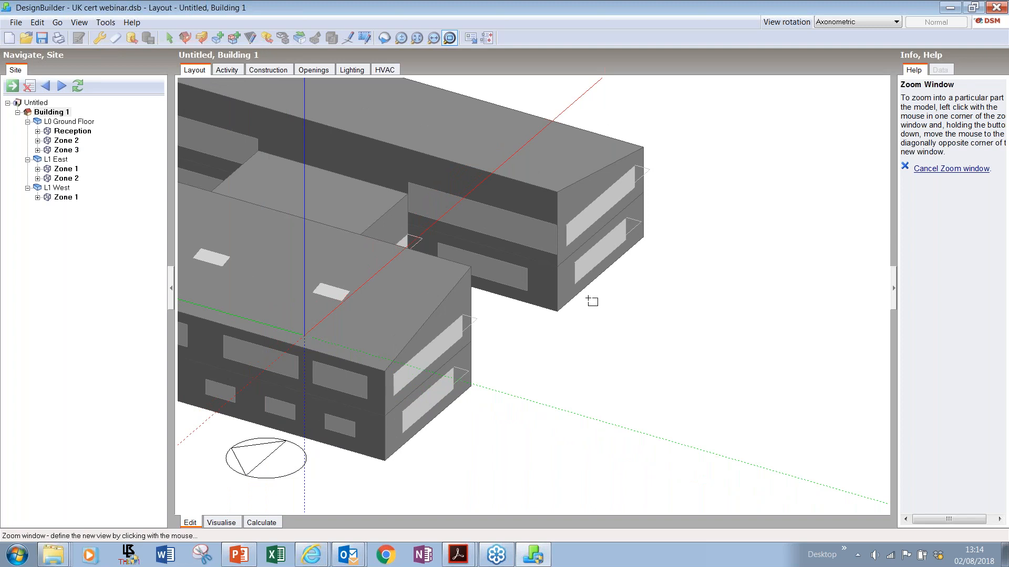
{"action": "key", "text": "Escape"}
Check the openings data of the external window in the 180° wall of L1 West's Zone 1, and return to Building 1.
{"action": "double_click", "coordinate": [433, 354]}
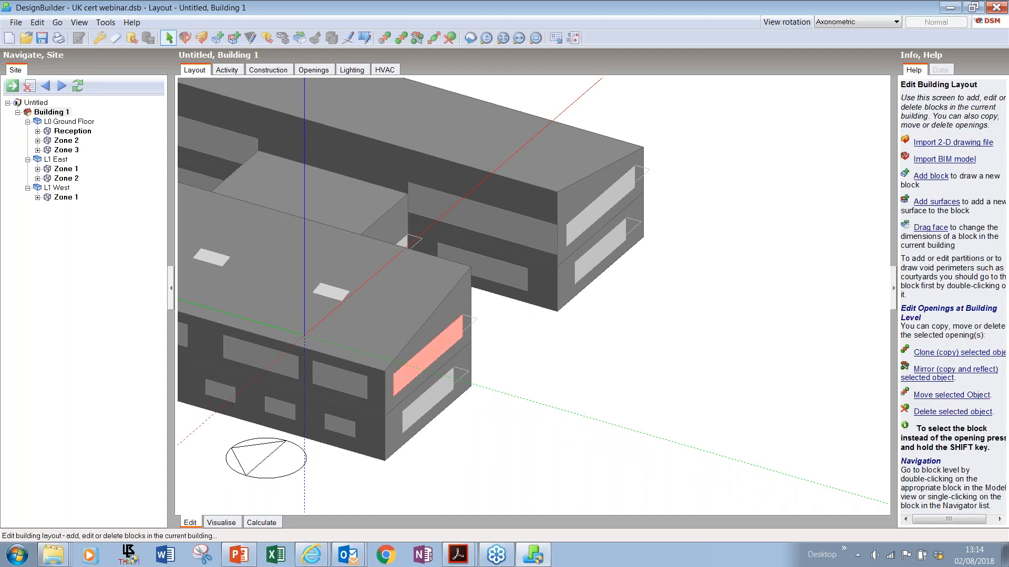
{"action": "left_click", "coordinate": [64, 254]}
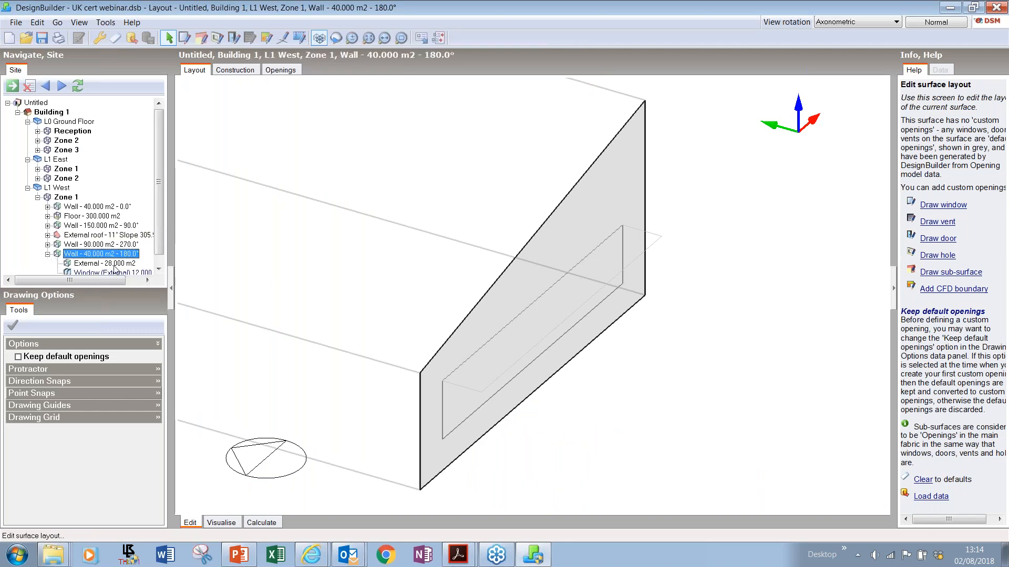
{"action": "left_click", "coordinate": [114, 272]}
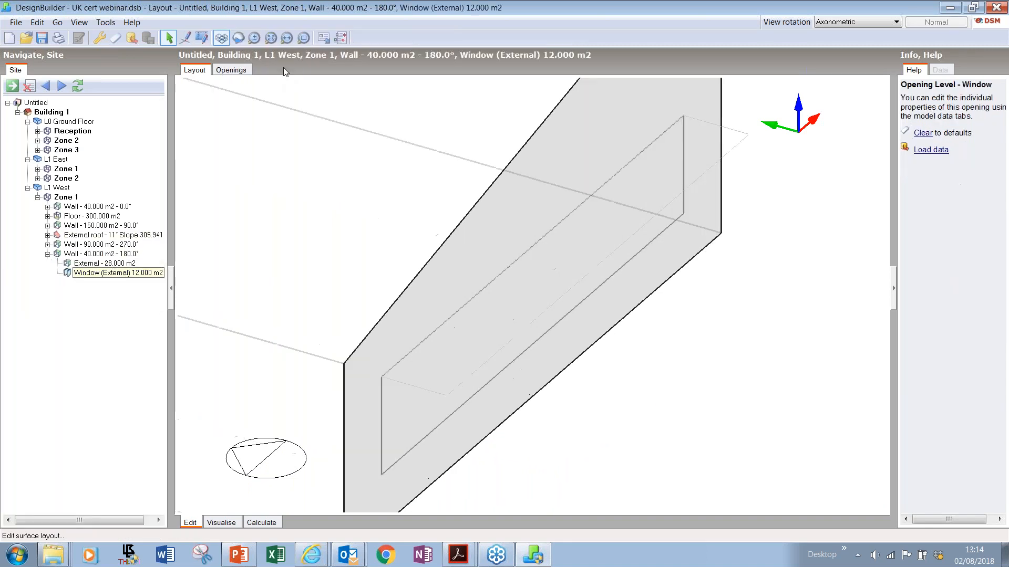
{"action": "left_click", "coordinate": [245, 71]}
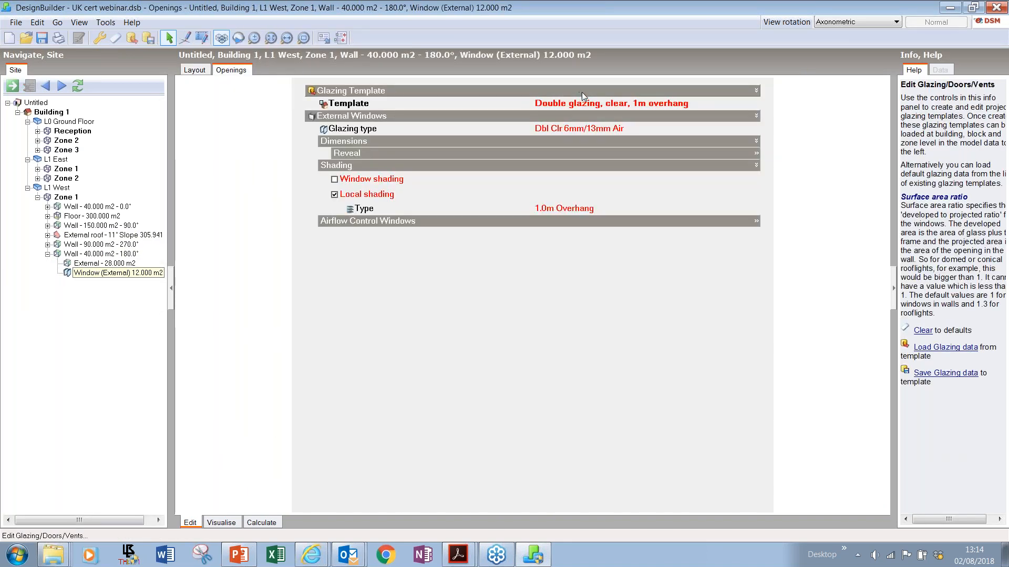
{"action": "left_click", "coordinate": [55, 113]}
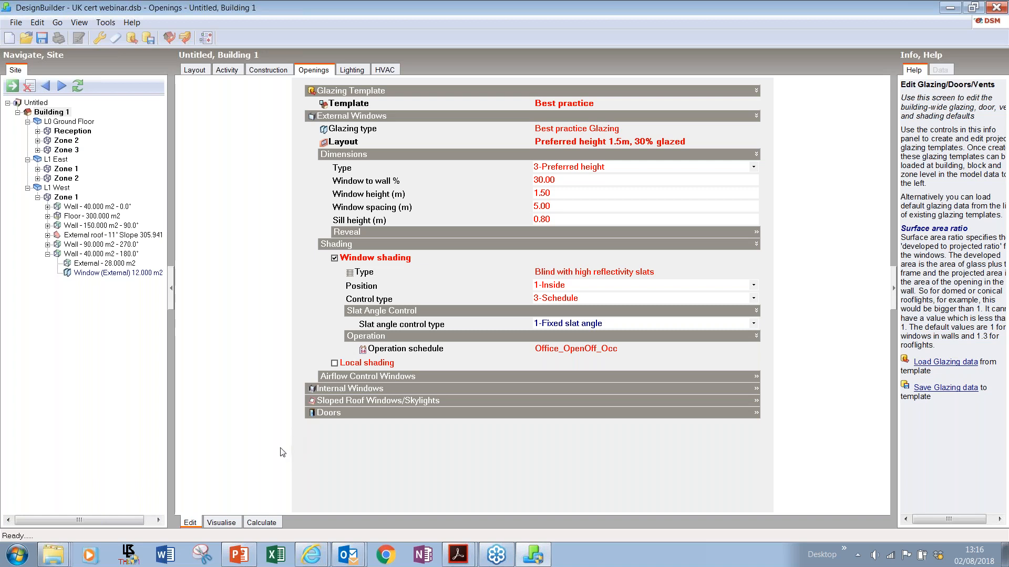
Switch to the SBEM Manual PDF in Adobe Acrobat Reader and read Appendix 2 on DesignBuilder keyboard shortcuts.
{"action": "left_click", "coordinate": [461, 555]}
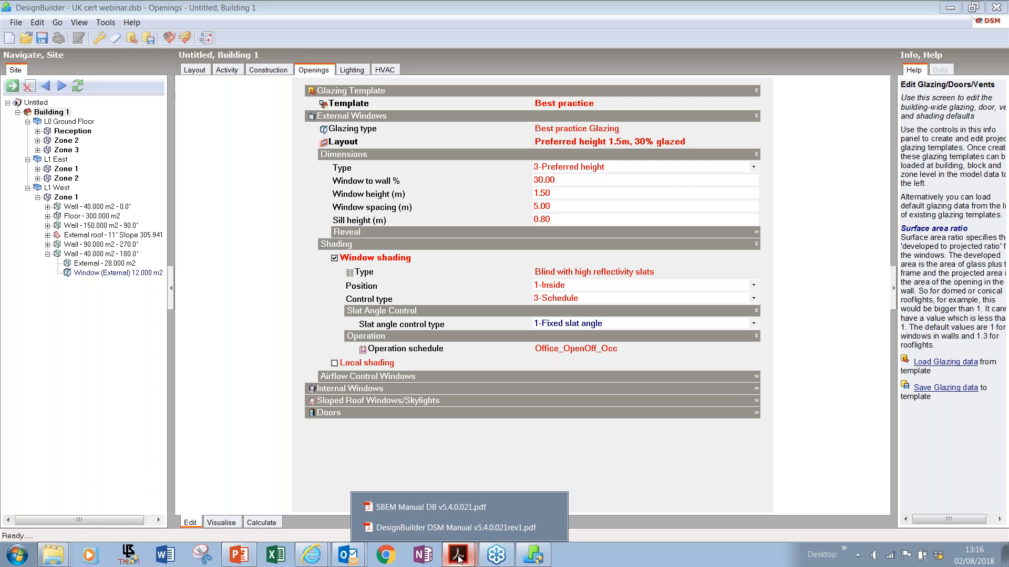
{"action": "left_click", "coordinate": [450, 509]}
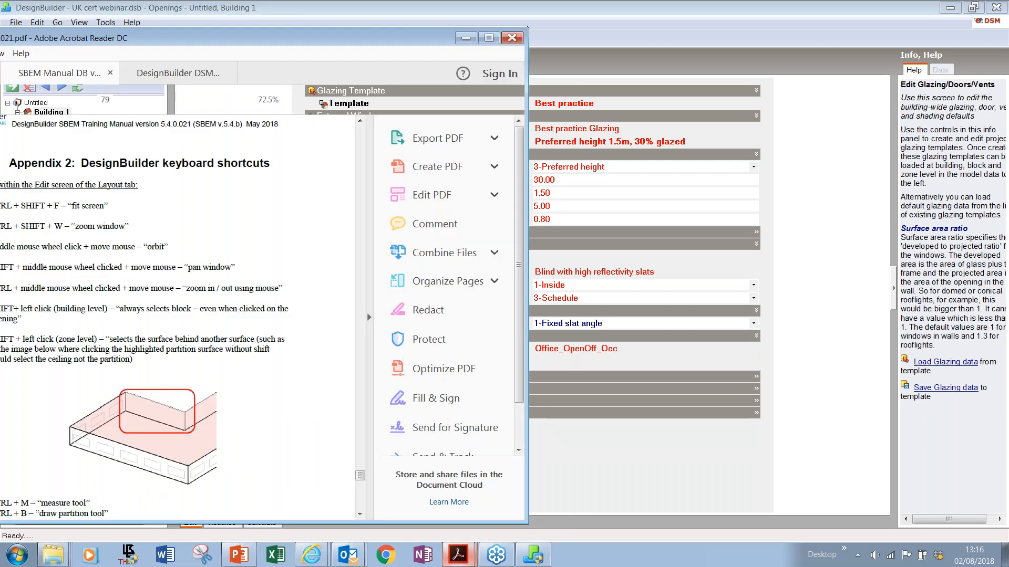
{"action": "left_click", "coordinate": [489, 37]}
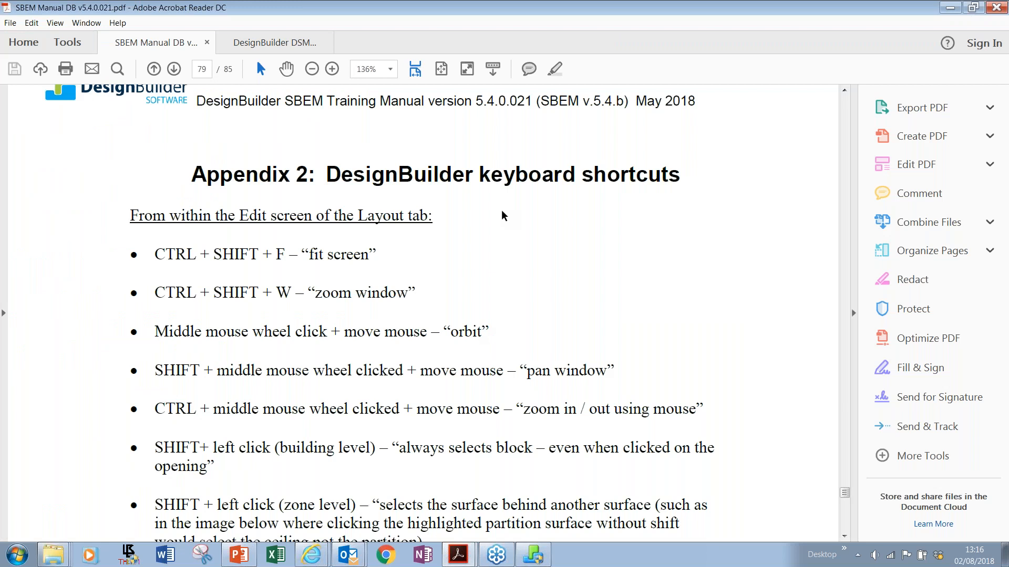
{"action": "scroll", "coordinate": [502, 216], "scroll_direction": "down", "scroll_amount": 1}
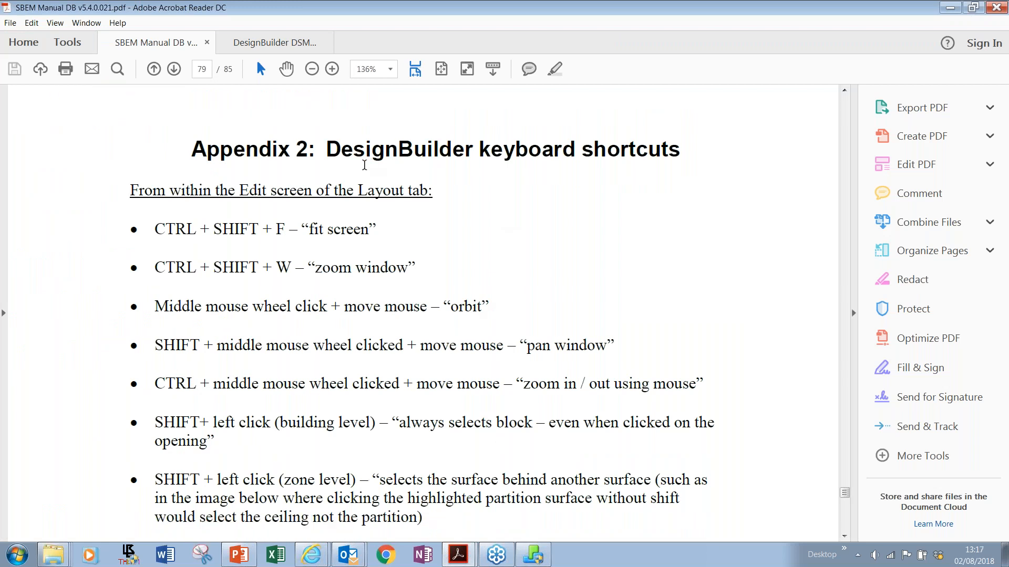
{"action": "scroll", "coordinate": [401, 173], "scroll_direction": "down", "scroll_amount": 1}
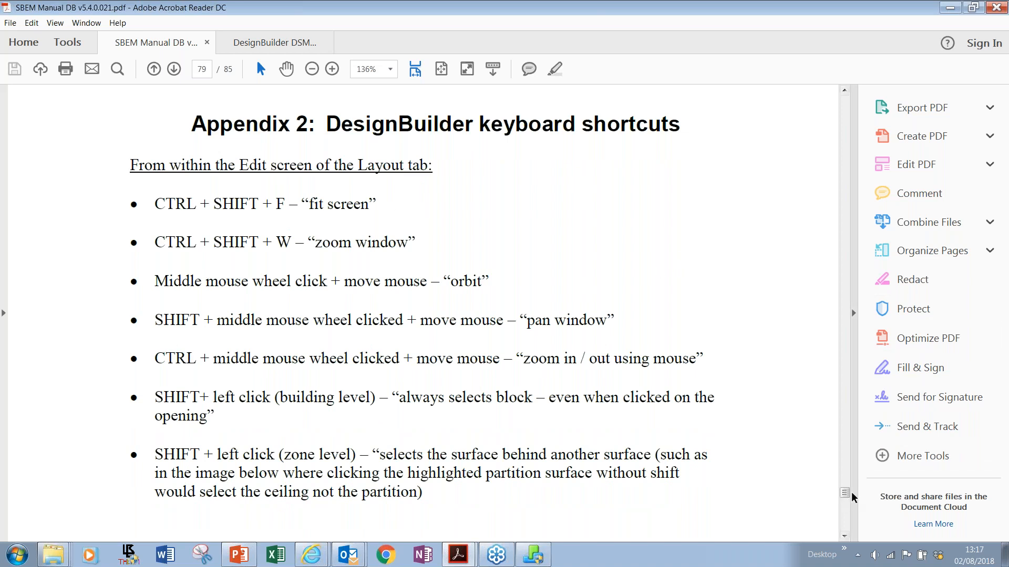
Show whole pages of the SBEM manual and browse back from the exercises through the EPC reports and DHW sections.
{"action": "left_click_drag", "start_coordinate": [846, 496], "coordinate": [849, 422]}
{"action": "left_click", "coordinate": [442, 69]}
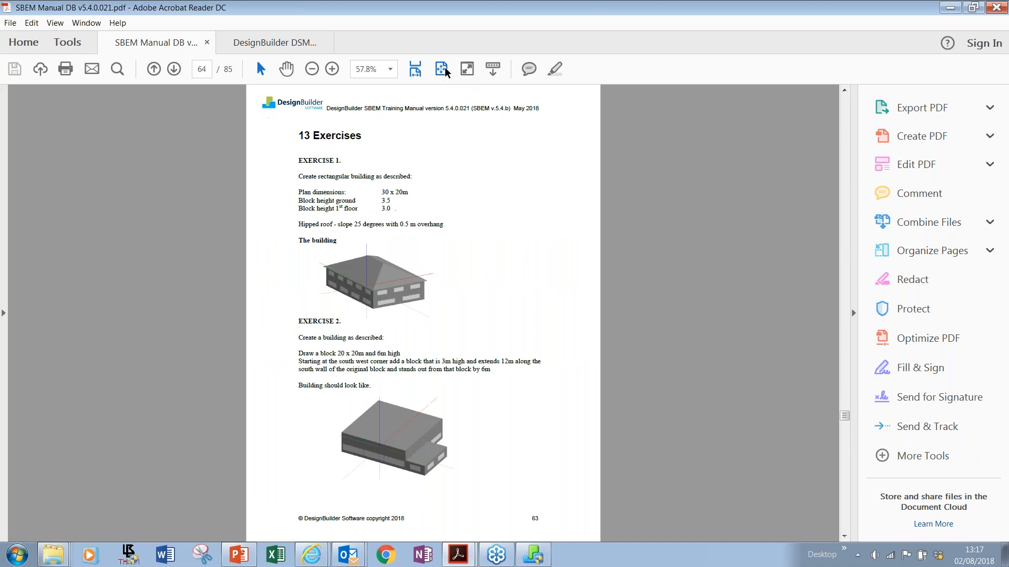
{"action": "scroll", "coordinate": [491, 319], "scroll_direction": "up", "scroll_amount": 1}
{"action": "scroll", "coordinate": [488, 317], "scroll_direction": "up", "scroll_amount": 3}
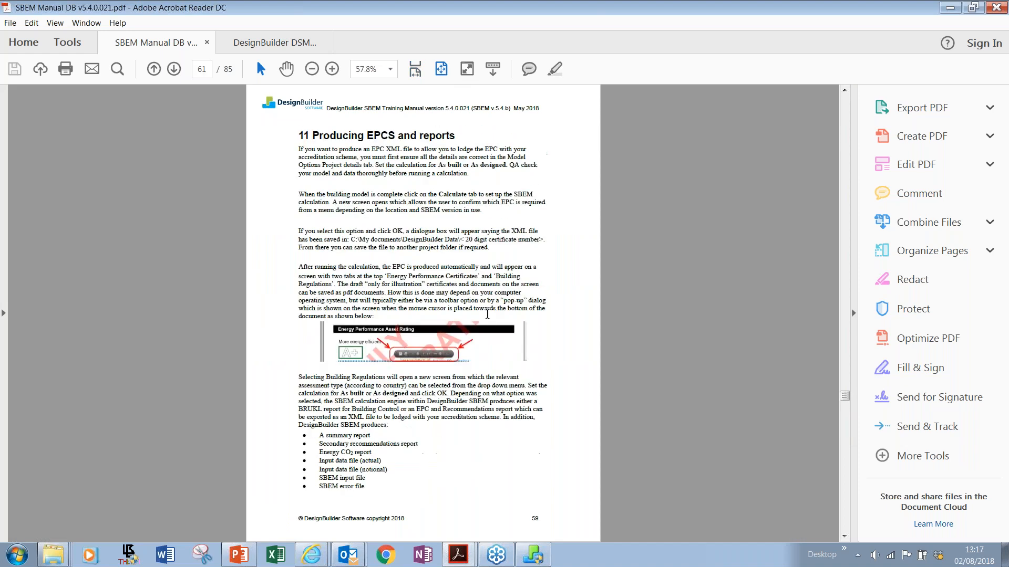
{"action": "scroll", "coordinate": [487, 314], "scroll_direction": "up", "scroll_amount": 3}
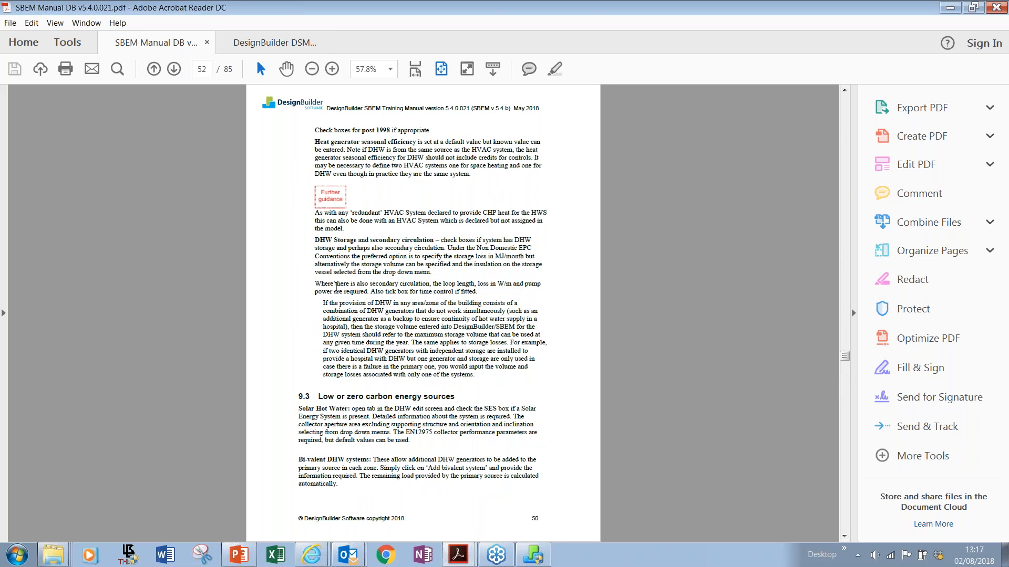
Browse the SBEM manual back from the DHW section to the variable speed pumps and metering page, and minimise the reader.
{"action": "scroll", "coordinate": [337, 287], "scroll_direction": "up", "scroll_amount": 3}
{"action": "scroll", "coordinate": [384, 258], "scroll_direction": "up", "scroll_amount": 6}
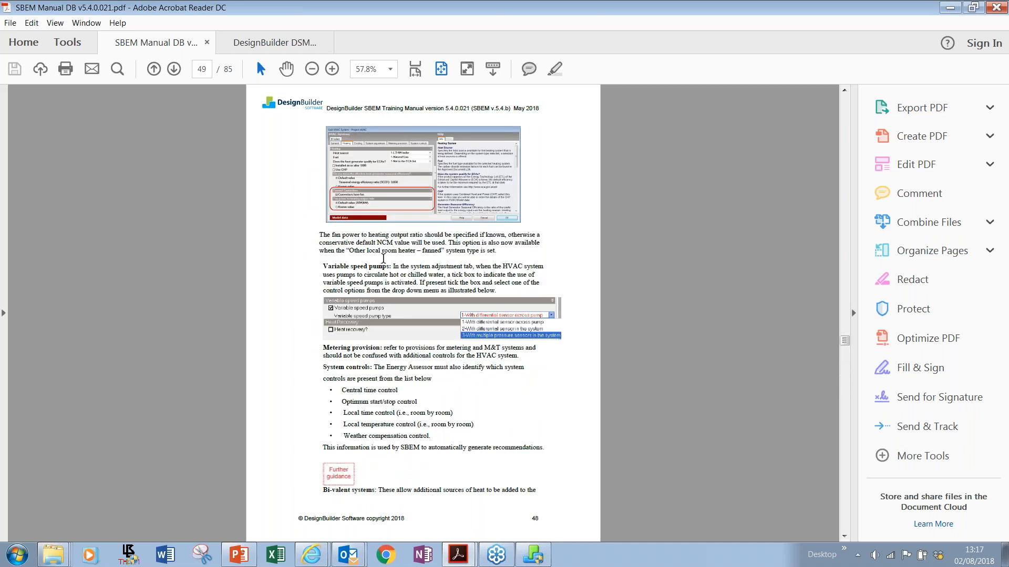
{"action": "left_click", "coordinate": [949, 8]}
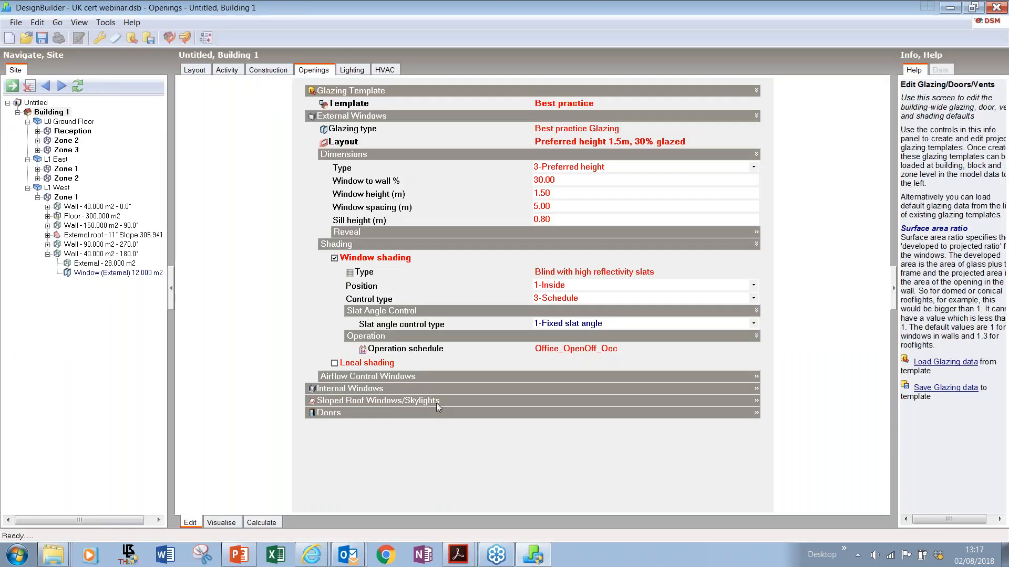
Bring up the DesignBuilder DSM Manual PDF, show Appendix 2 on conversion between DSM and SBEM as a whole page, and minimise the reader.
{"action": "mouse_move", "coordinate": [444, 555]}
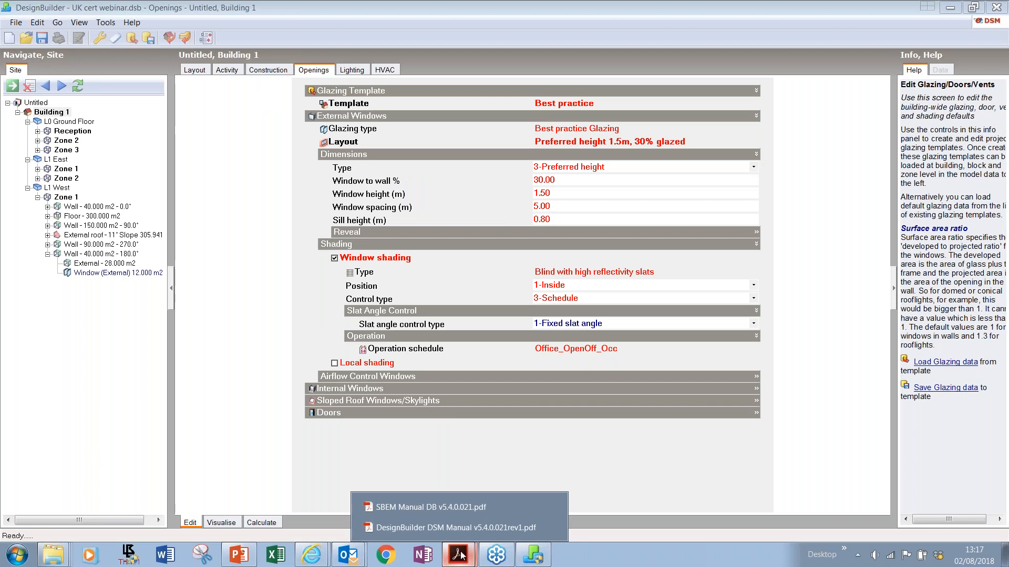
{"action": "left_click", "coordinate": [440, 528]}
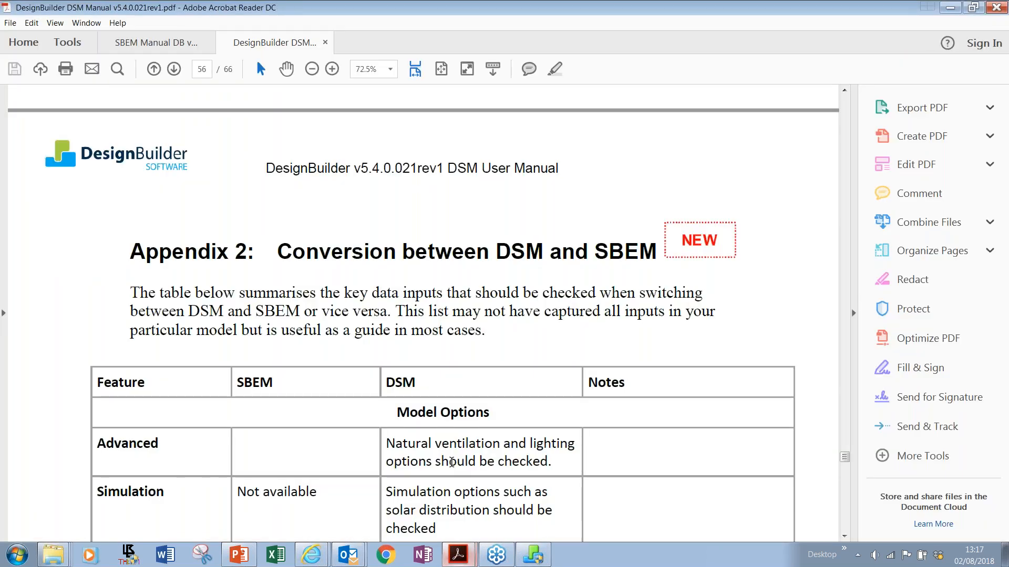
{"action": "scroll", "coordinate": [429, 271], "scroll_direction": "down", "scroll_amount": 1}
{"action": "key", "text": "ctrl+0"}
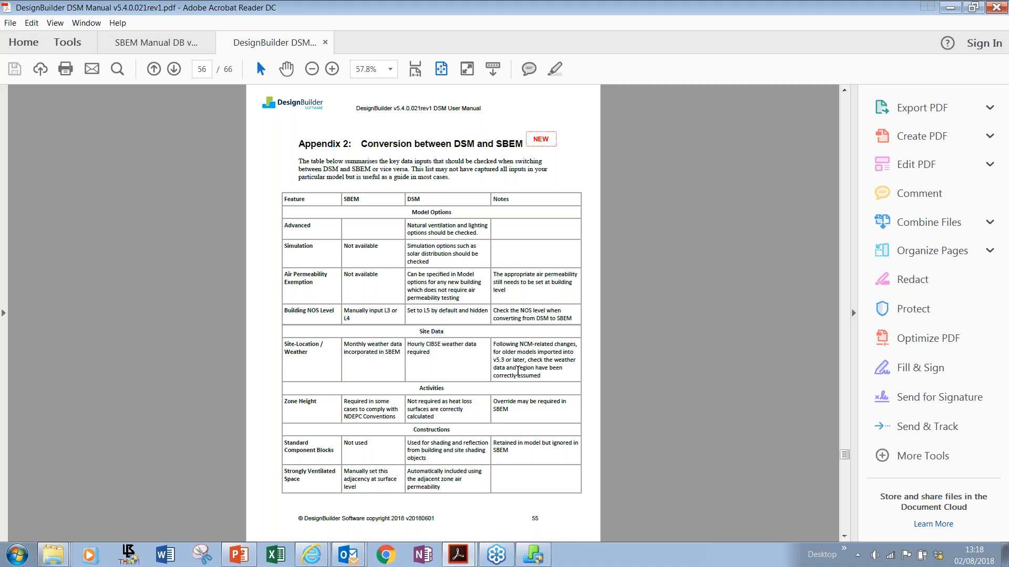
{"action": "left_click", "coordinate": [950, 8]}
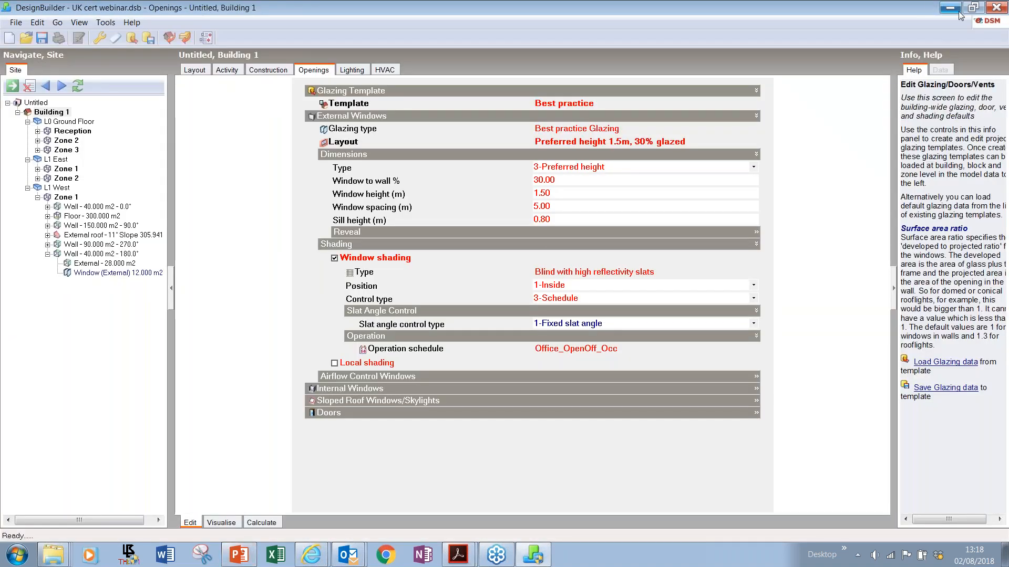
Switch to the PowerPoint webinar presentation, start the slide show from the current slide, and advance to the NDEPC Conventions slide on zone height.
{"action": "left_click", "coordinate": [248, 554]}
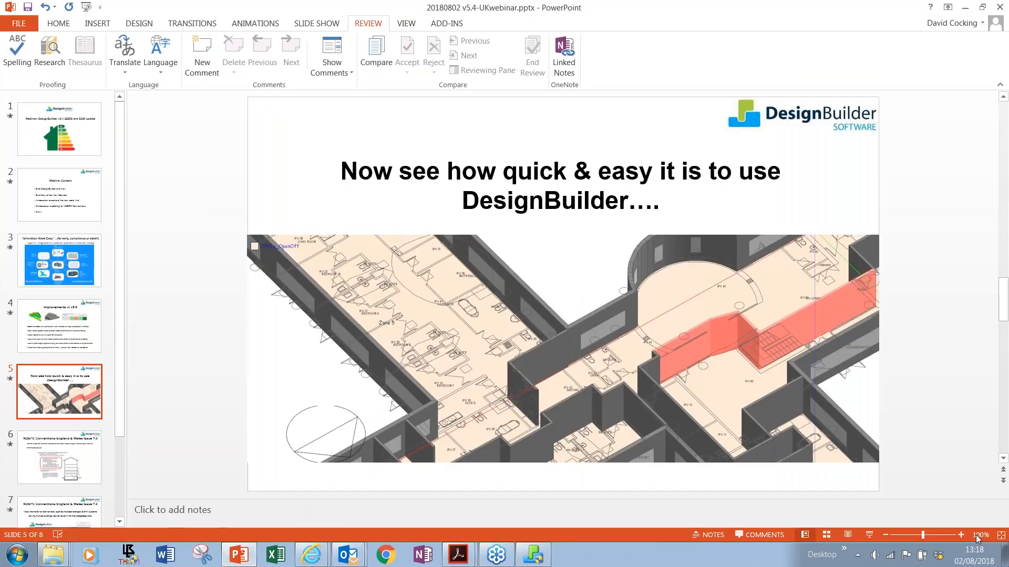
{"action": "key", "text": "shift+F5"}
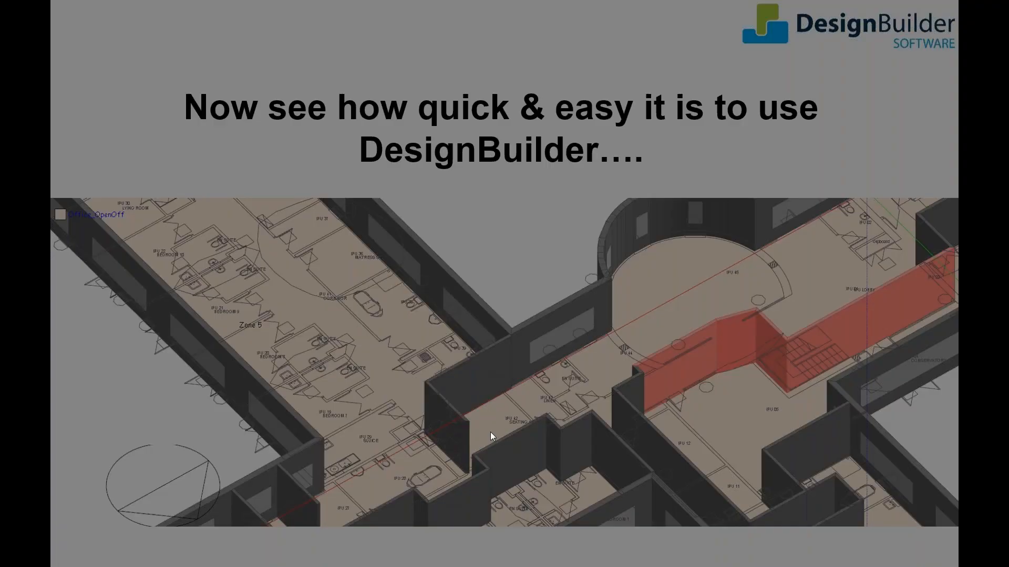
{"action": "left_click", "coordinate": [490, 431]}
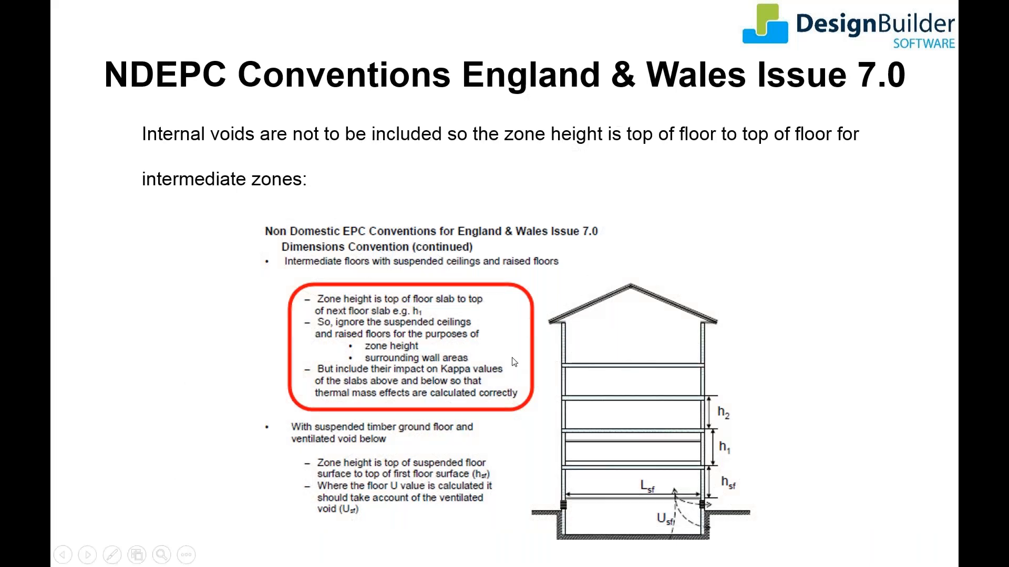